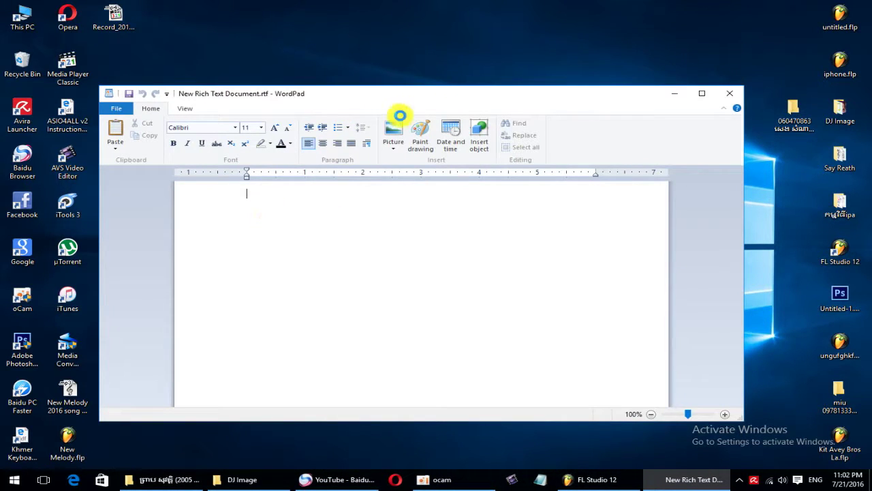
# Maximize the blank document's window and set the font size to 72.
pyautogui.moveTo(411, 102); pyautogui.dragTo(370, 2)
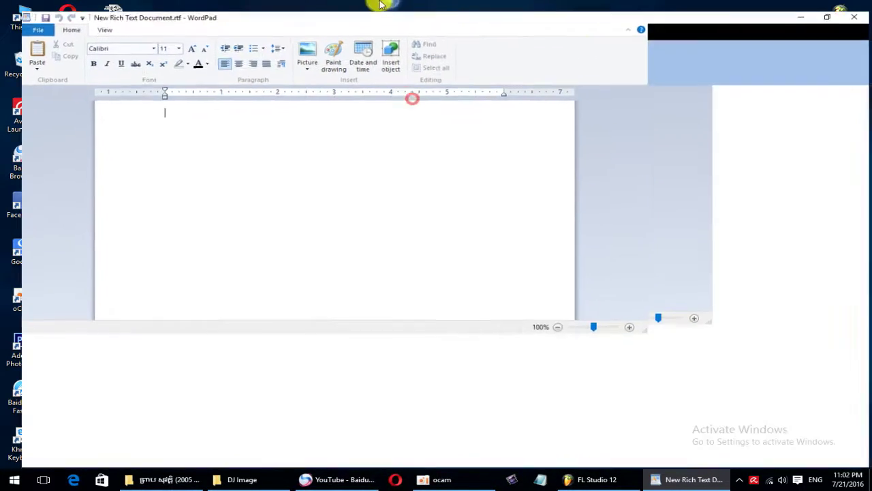
pyautogui.click(162, 38)
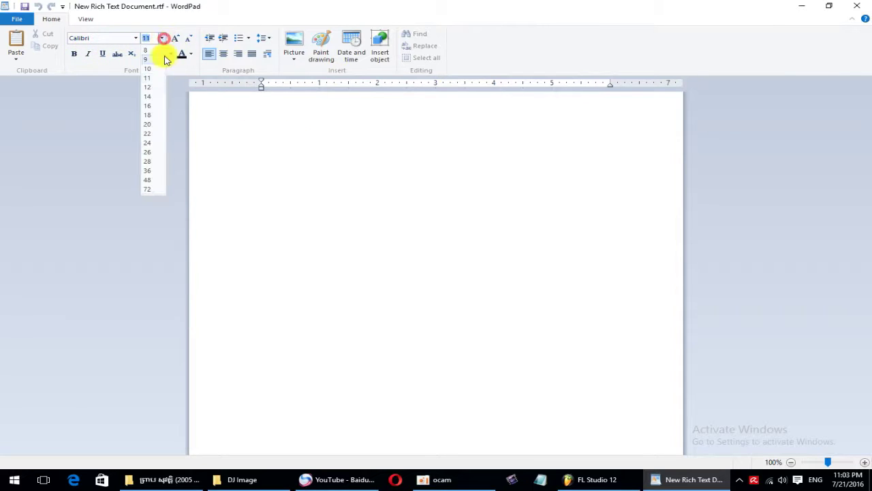
pyautogui.click(147, 124)
pyautogui.click(273, 104)
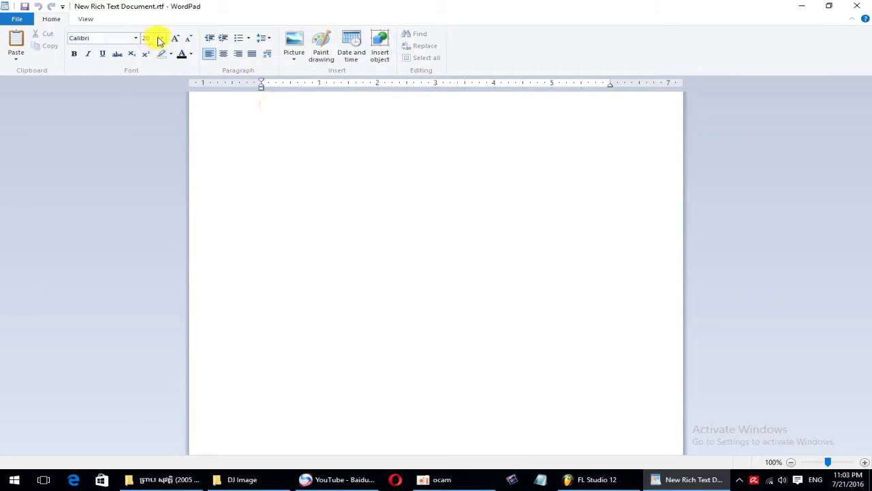
pyautogui.click(161, 37)
pyautogui.click(149, 188)
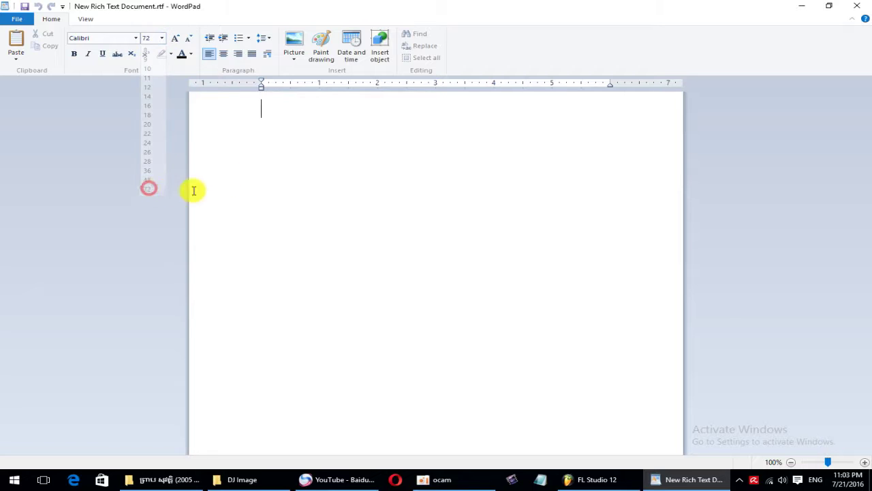
pyautogui.click(288, 107)
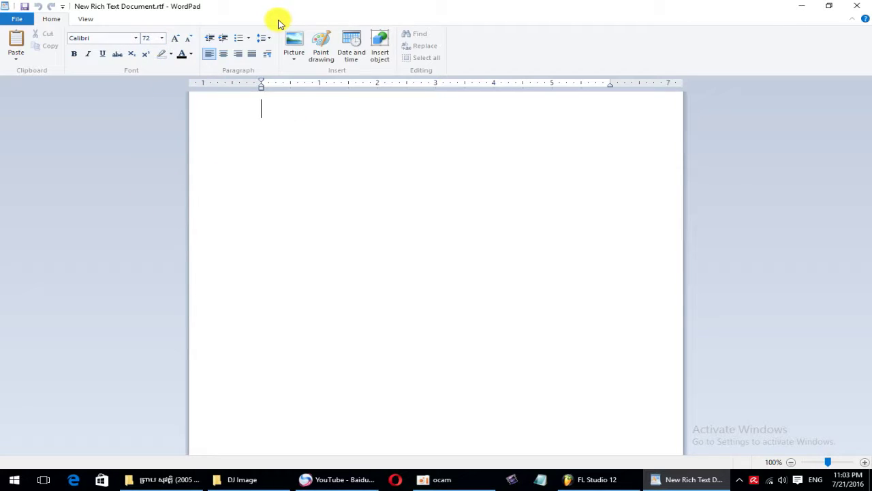
pyautogui.write('ba')
pyautogui.press('BackSpace')
pyautogui.press('BackSpace')
# Switch the input language to Khmer and write "បាទថ្ងៃខ្ញុំបង្ហាញពីការ" on the first line.
pyautogui.hotkey('alt', 'shift')
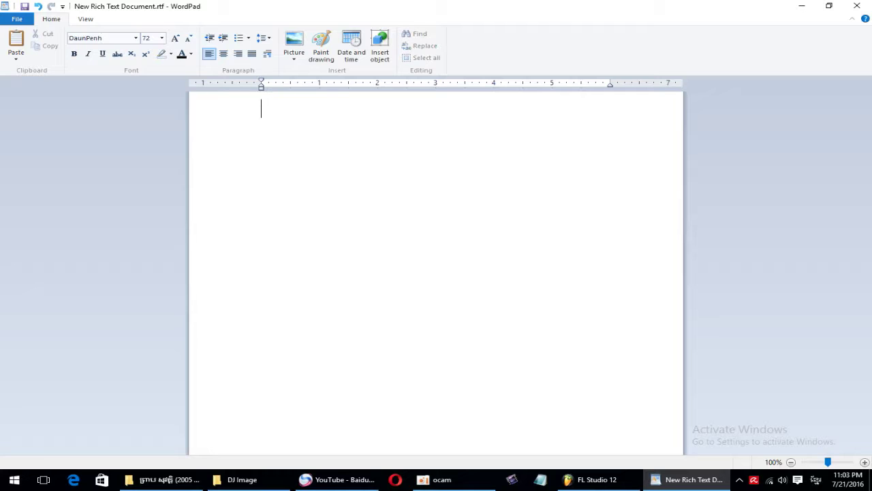
pyautogui.write('បា')
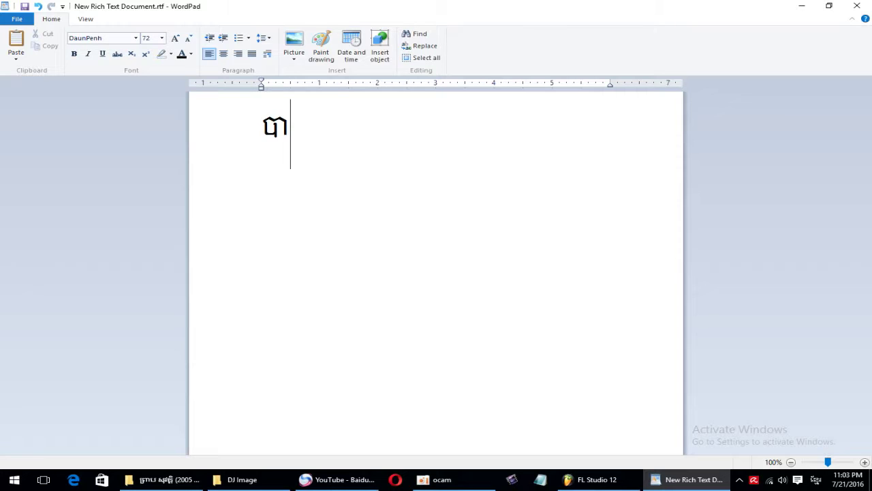
pyautogui.write('ទថ')
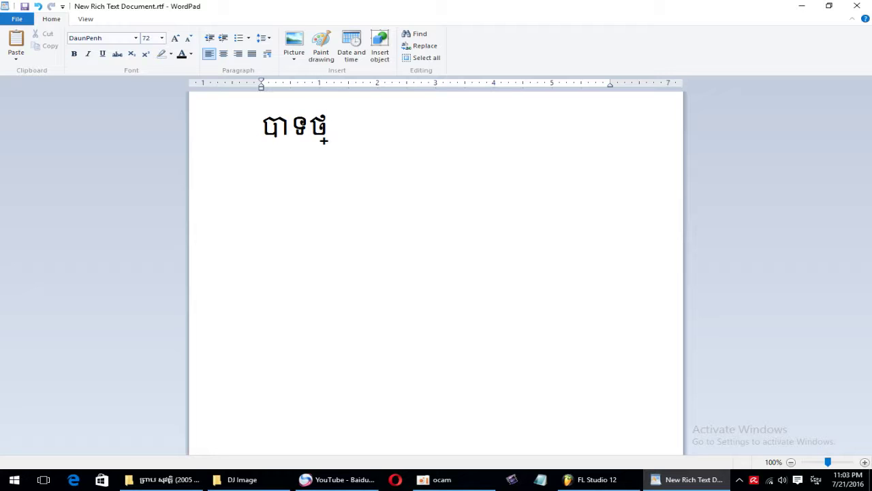
pyautogui.write('្ងៃ')
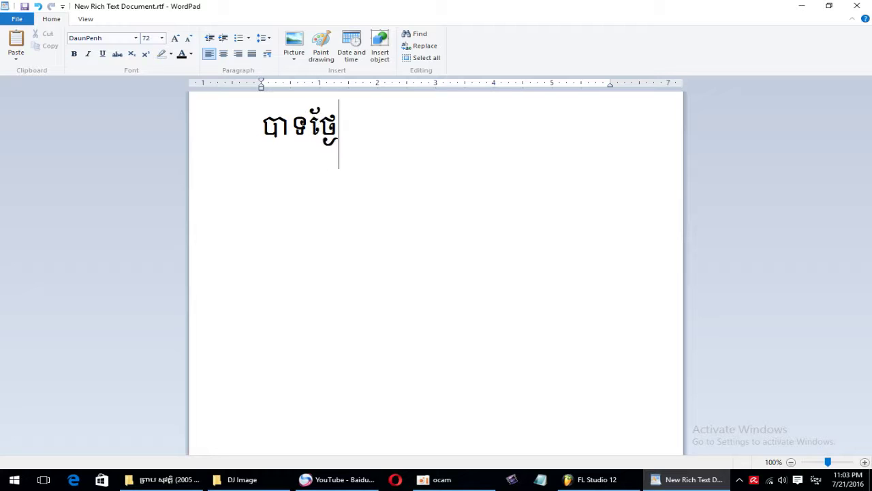
pyautogui.press('BackSpace')
pyautogui.write('ៃខ្ញុំបង')
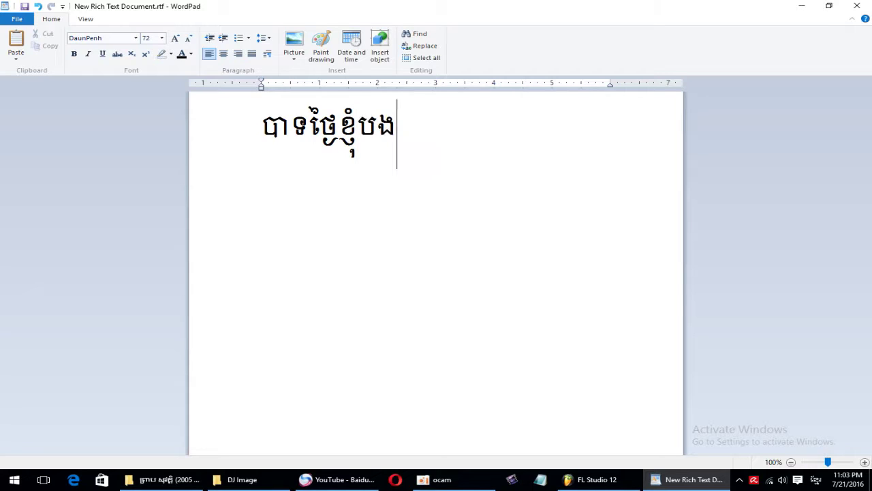
pyautogui.write('្ហាញ')
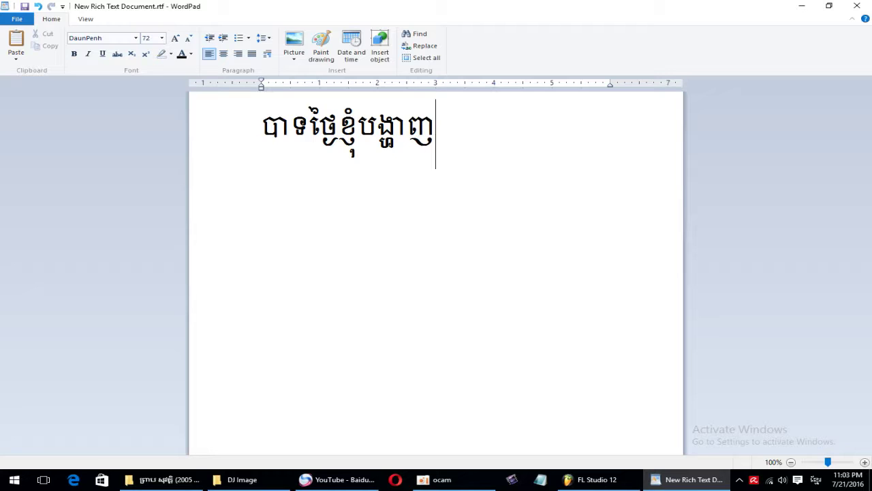
pyautogui.write('ពី')
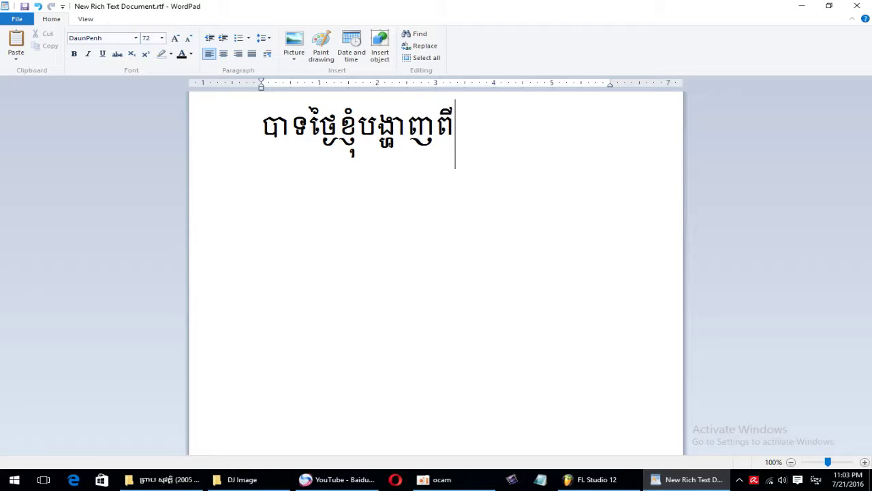
pyautogui.write('ការ')
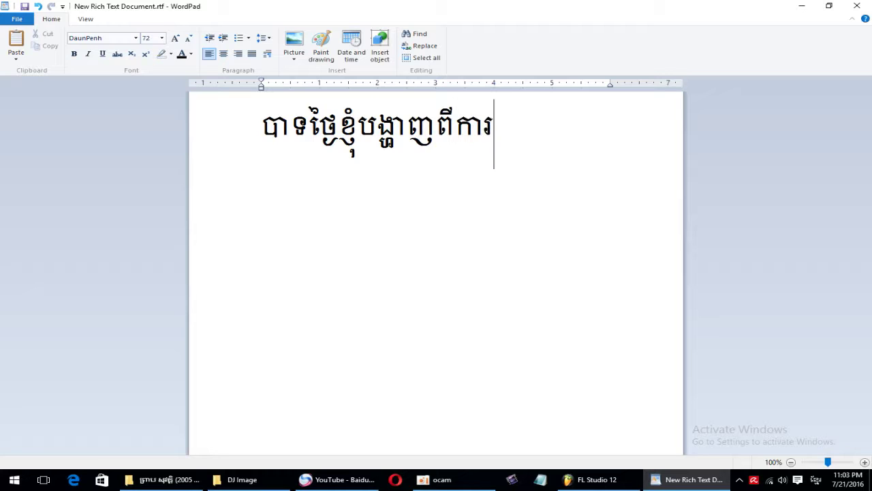
# Switch the input language to English and add the word "remix" to the end of the first line.
pyautogui.hotkey('alt', 'shift')
pyautogui.write('RE')
pyautogui.press('BackSpace')
pyautogui.press('BackSpace')
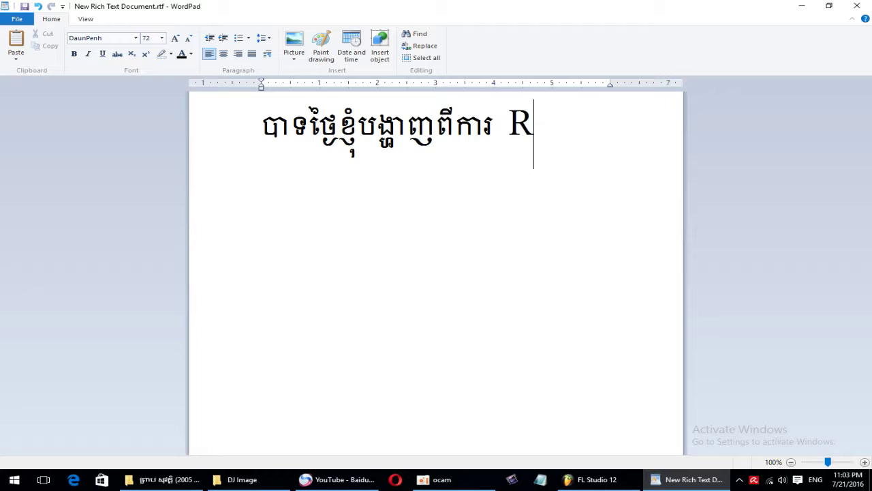
pyautogui.write('r')
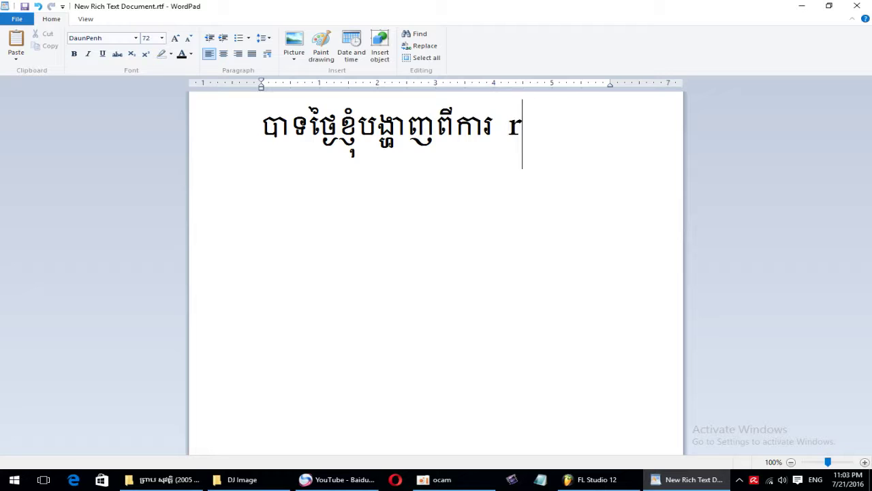
pyautogui.write('emi')
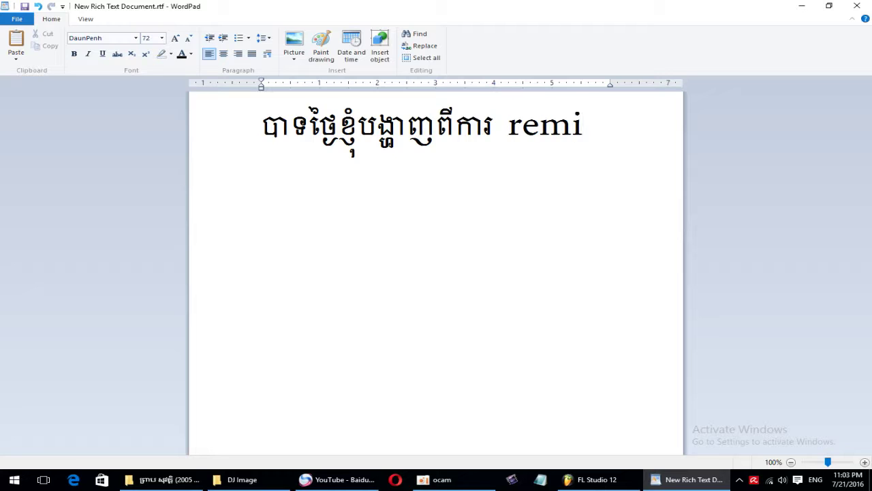
pyautogui.write('x')
# Start a second line with the text "3Cha".
pyautogui.press('Return')
pyautogui.write('3Ch')
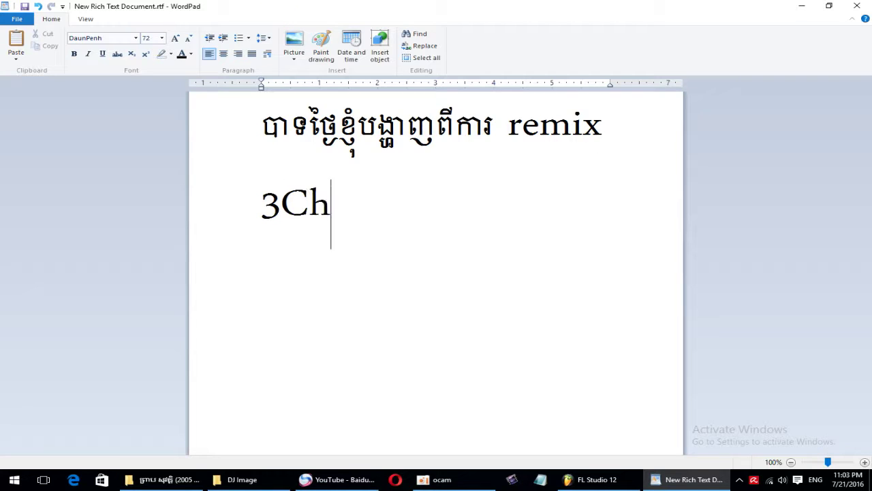
pyautogui.write('a')
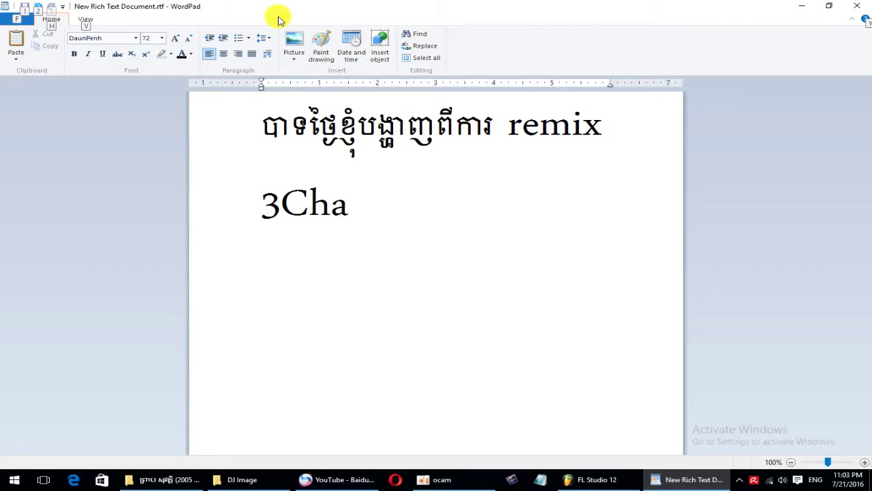
pyautogui.write('ធ')
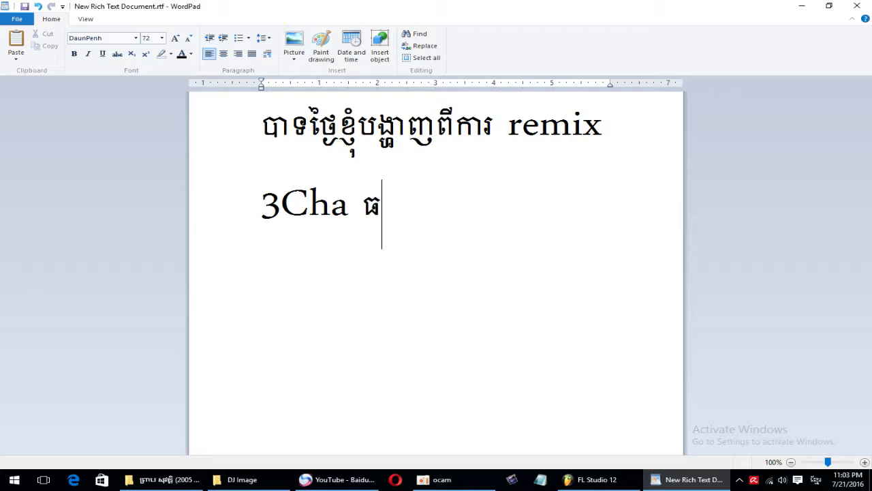
pyautogui.write('ោ')
pyautogui.press('BackSpace')
pyautogui.press('BackSpace')
pyautogui.hotkey('alt', 'shift')
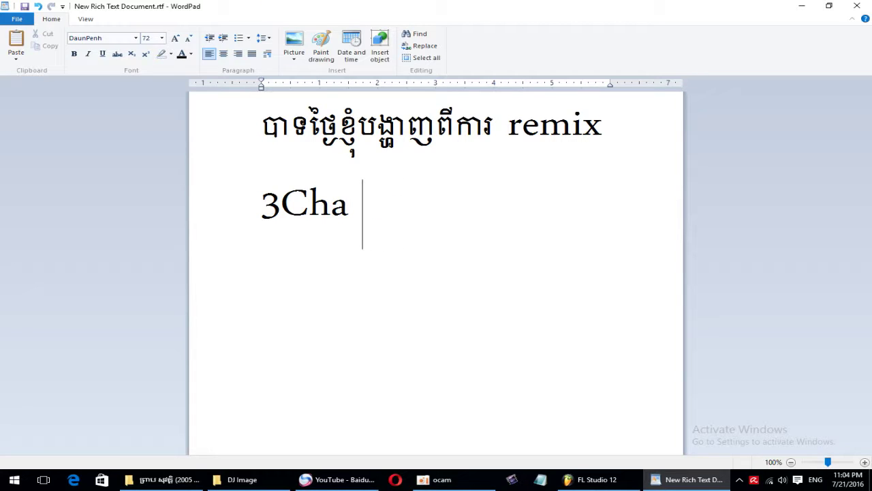
# Continue the second line after "3Cha" with the text "for flstudio 12".
pyautogui.write('for')
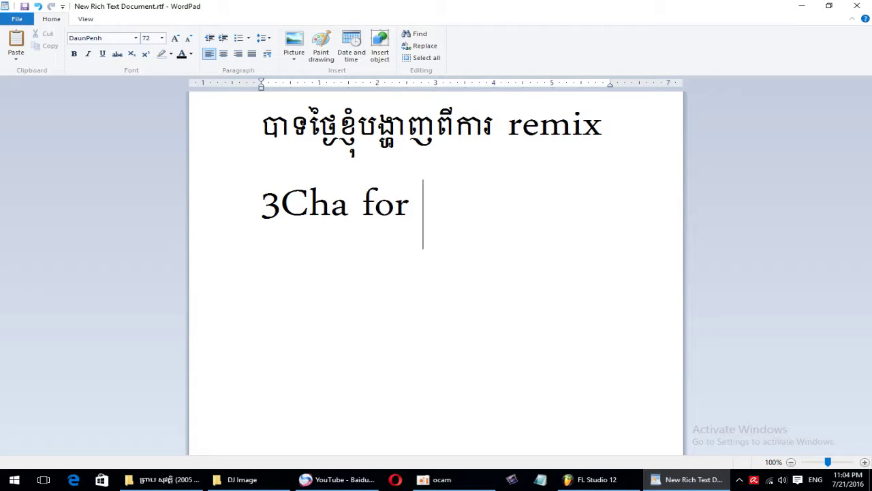
pyautogui.write(' fl')
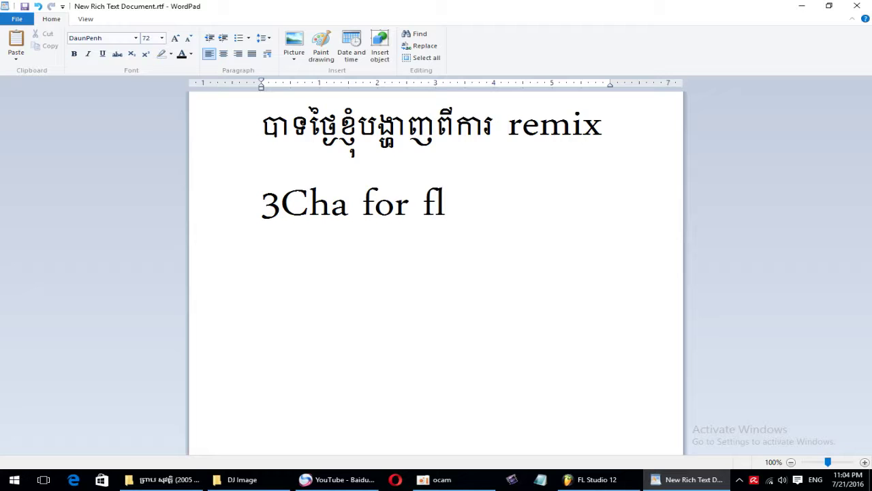
pyautogui.write('studi')
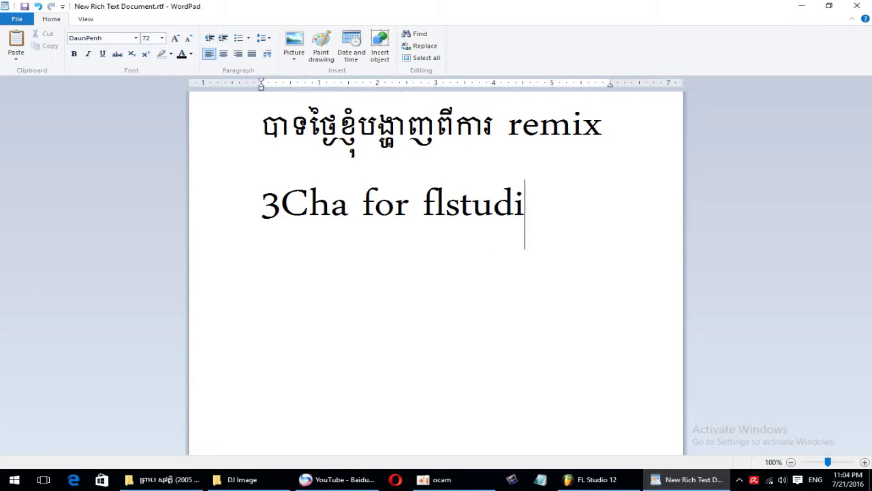
pyautogui.write('o 12')
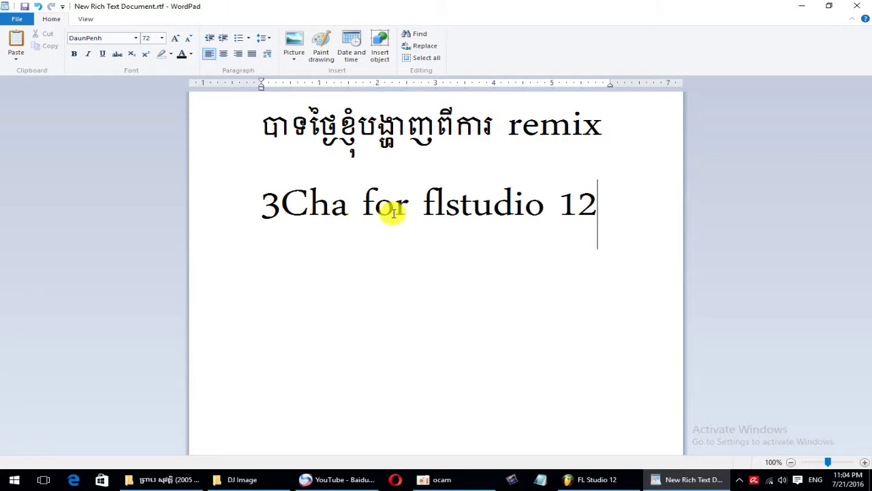
# Insert "Loop" before "3Cha" and append "Part 01" after "flstudio 12".
pyautogui.click(599, 127)
pyautogui.write('Loop')
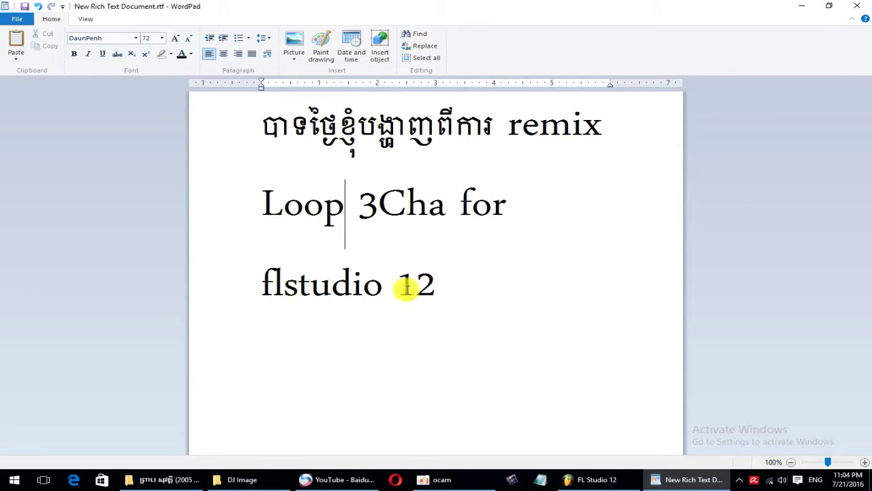
pyautogui.click(442, 289)
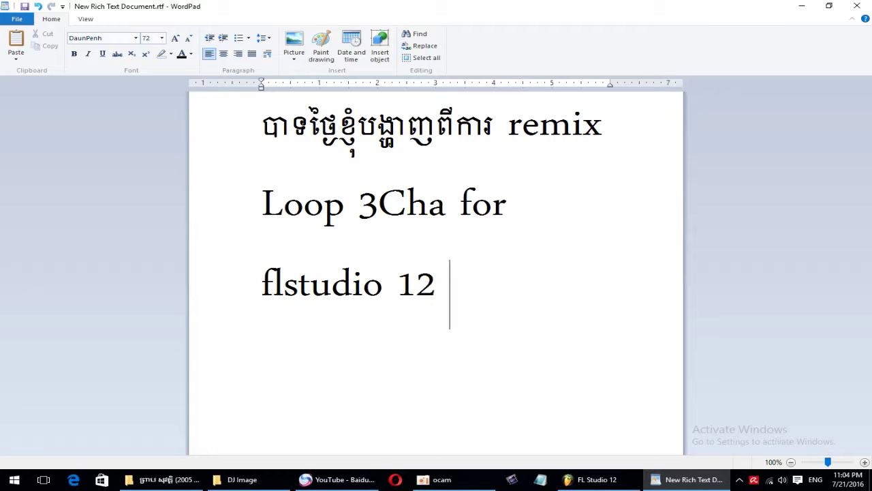
pyautogui.write('P')
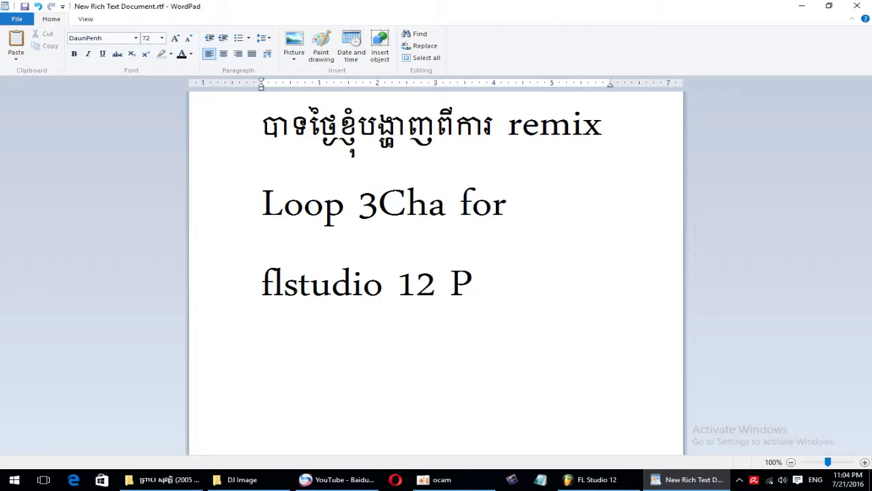
pyautogui.write('art')
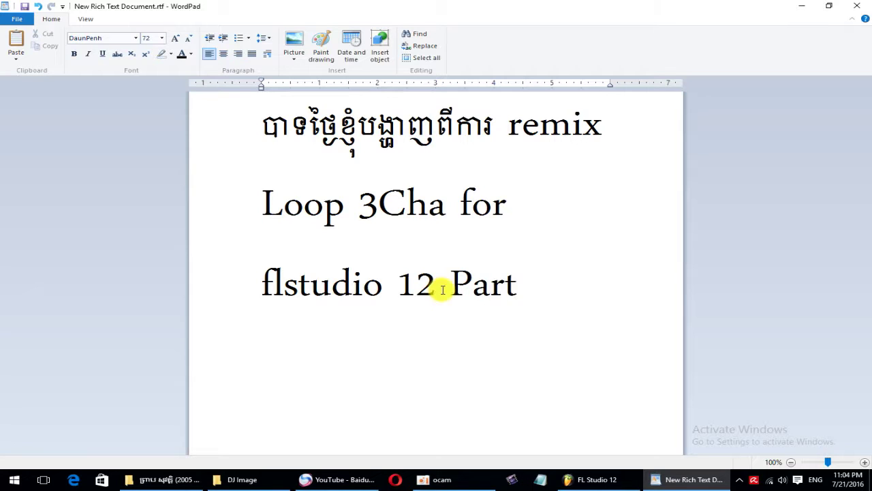
pyautogui.write(' 01')
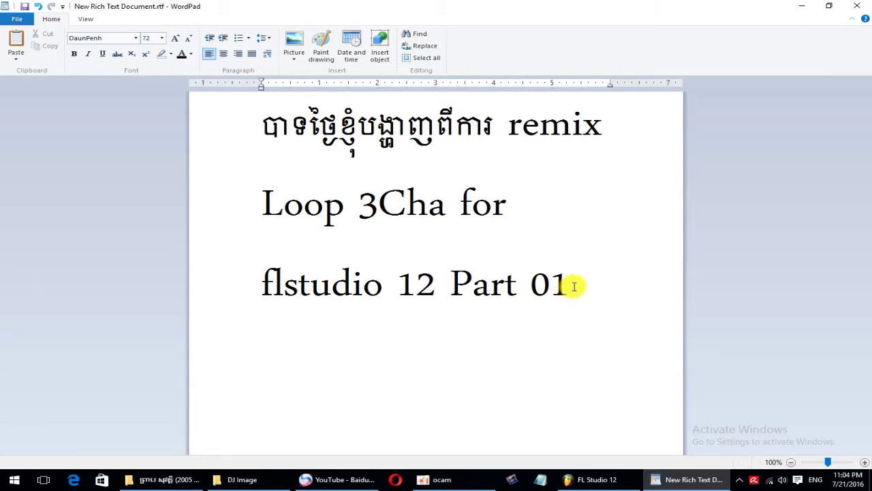
pyautogui.press('BackSpace')
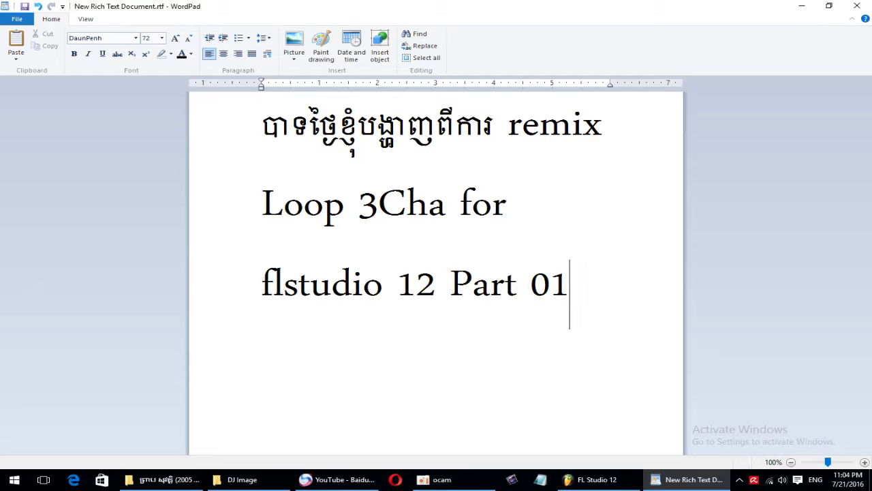
pyautogui.click(579, 284)
pyautogui.press('Return')
pyautogui.write('ba')
pyautogui.press('BackSpace')
pyautogui.press('BackSpace')
pyautogui.press('BackSpace')
pyautogui.press('alt')
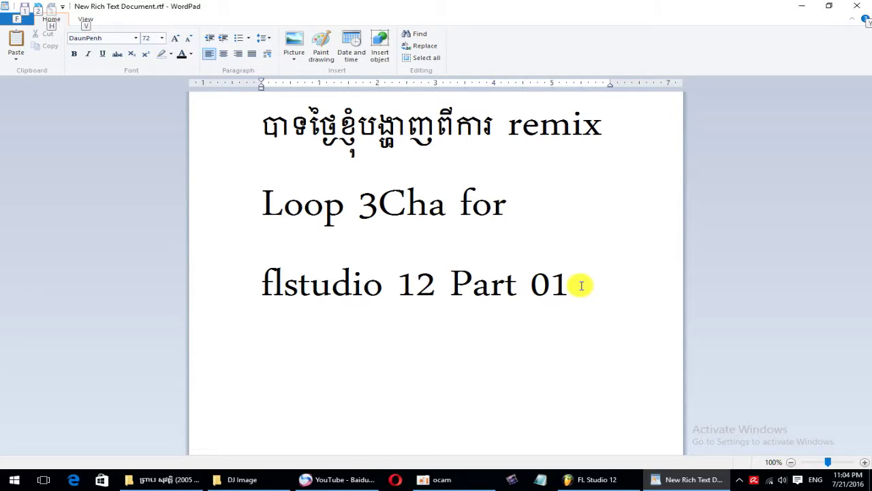
# Start a new line after "Part 01", switch the input language to Khmer and write "បាទយើងចាប់ផ្ដើម".
pyautogui.click(580, 280)
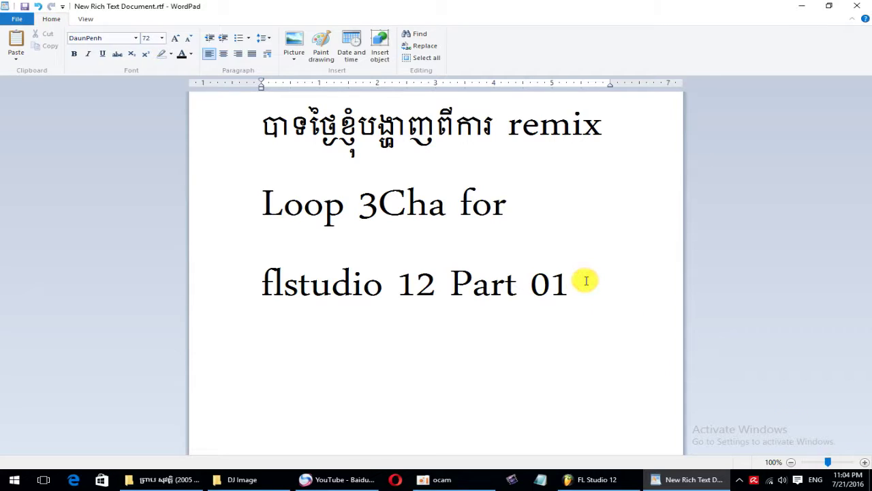
pyautogui.press('Return')
pyautogui.write('ba')
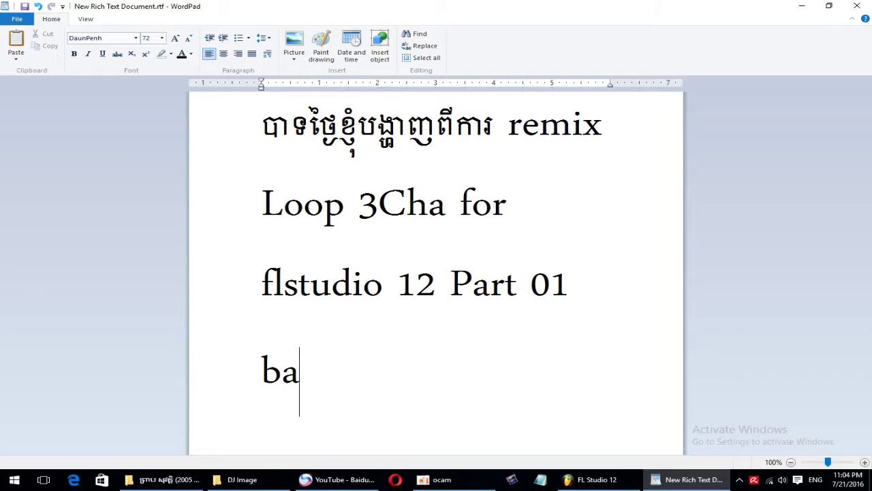
pyautogui.press('BackSpace')
pyautogui.press('BackSpace')
pyautogui.hotkey('alt', 'shift')
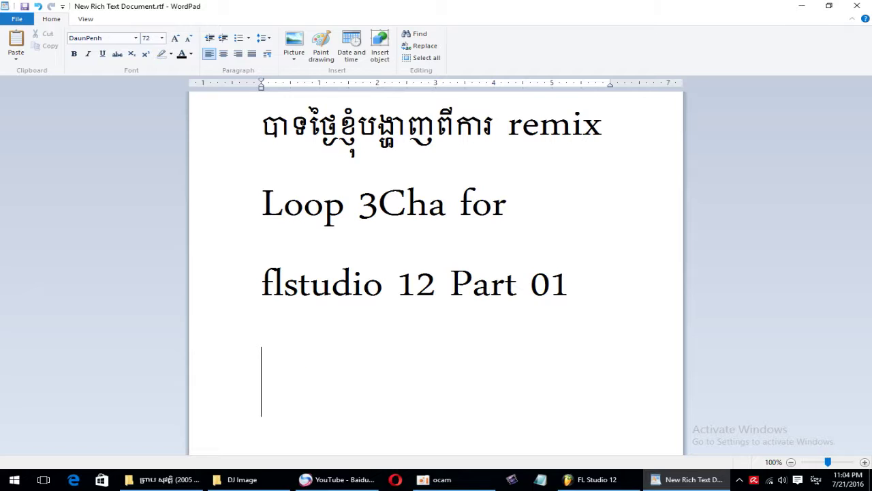
pyautogui.write('បាទ')
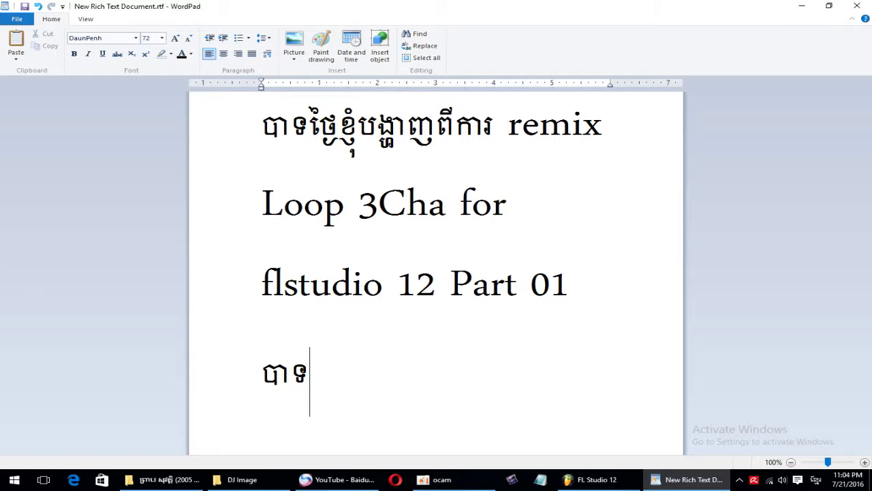
pyautogui.write('យើ')
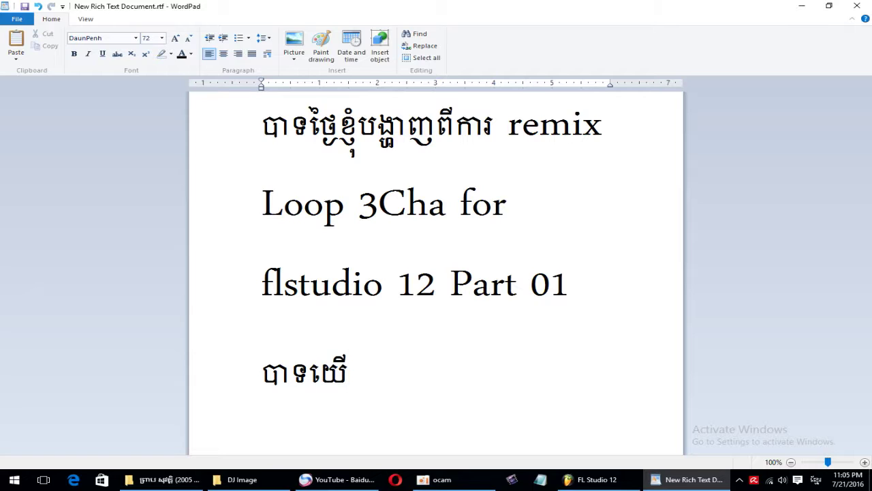
pyautogui.write('ងចាប')
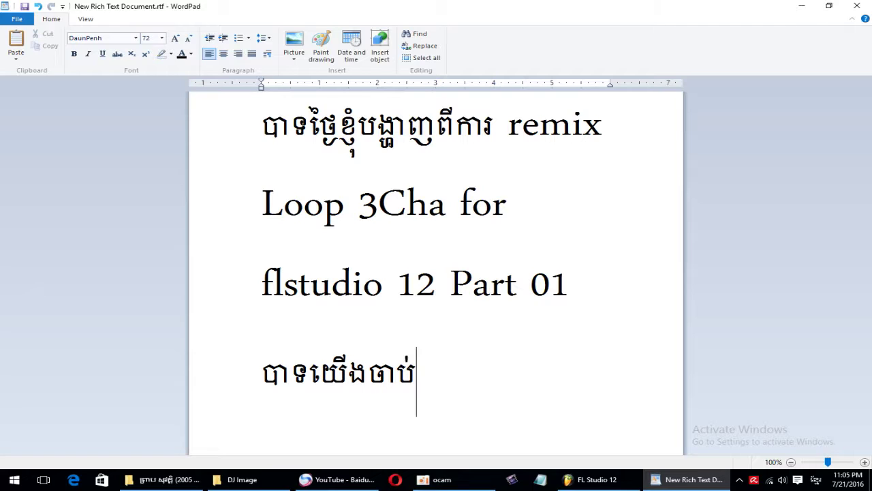
pyautogui.write('់ផ្ដើម')
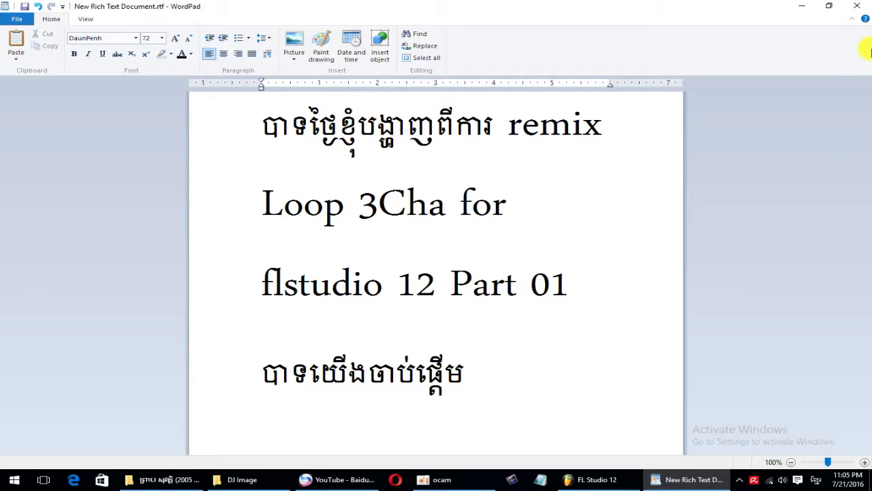
pyautogui.click(805, 10)
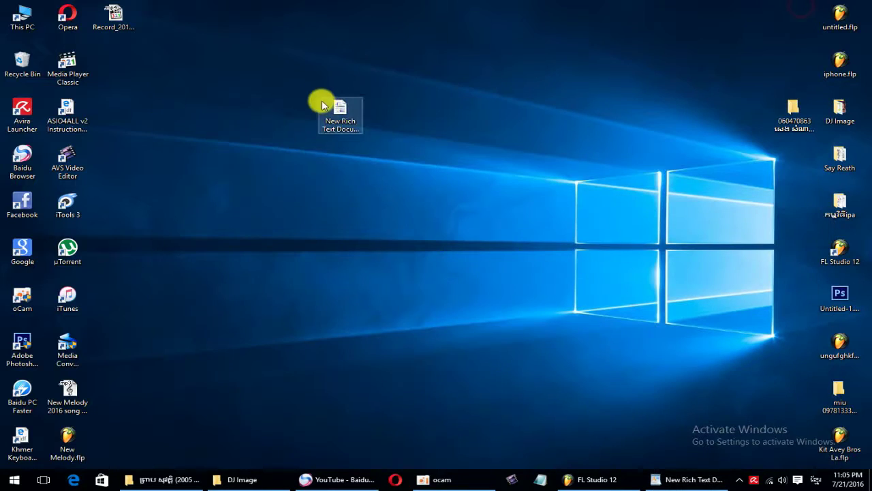
pyautogui.rightClick(259, 75)
pyautogui.click(281, 107)
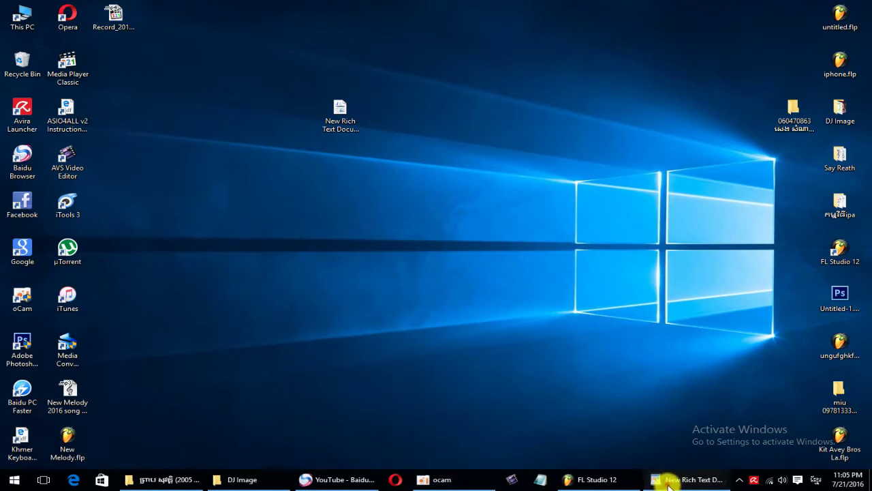
pyautogui.click(662, 479)
# Switch the input language to English and append "Open Flstudio 12" after the Khmer text on the new line.
pyautogui.hotkey('alt', 'shift')
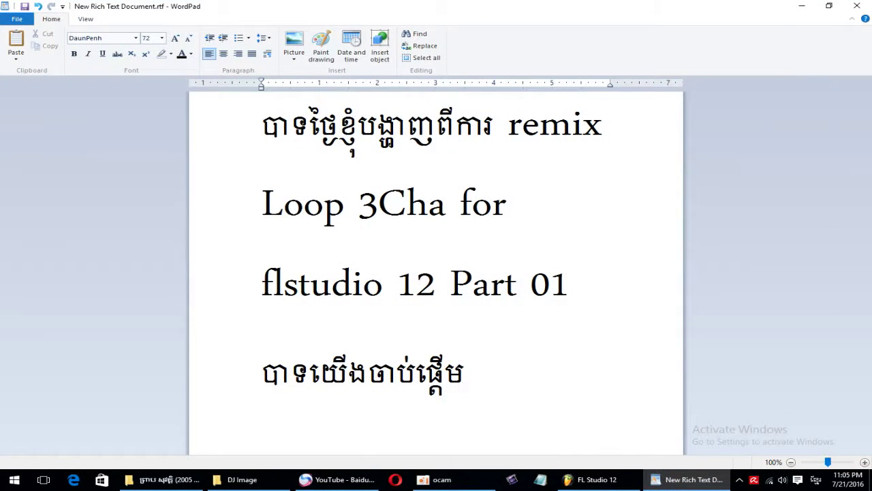
pyautogui.write('Op')
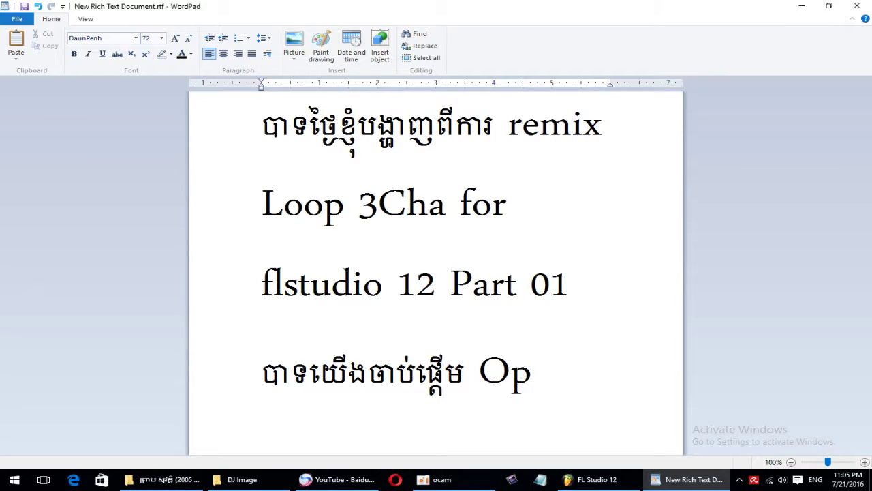
pyautogui.write('en Fls')
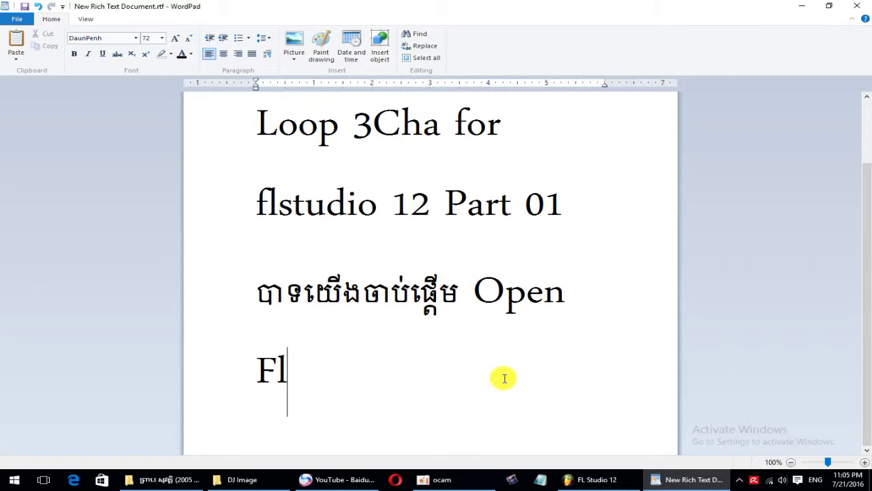
pyautogui.write('tui')
pyautogui.press('BackSpace')
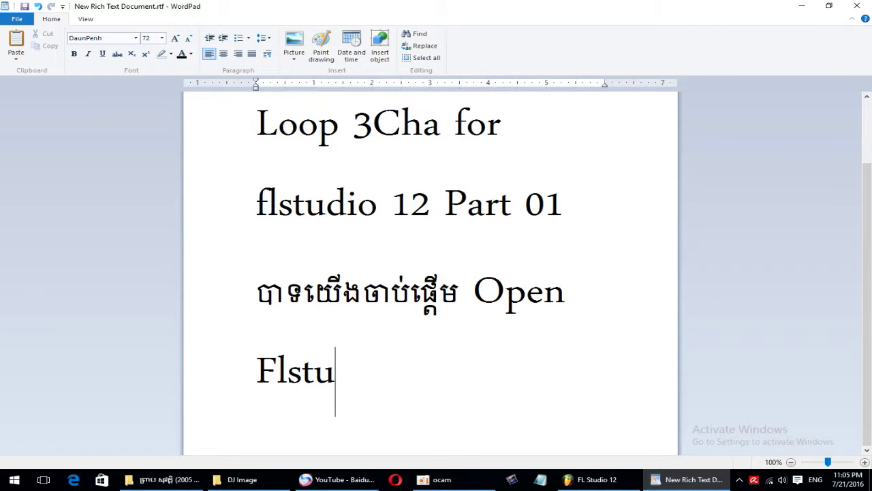
pyautogui.write('diio')
pyautogui.press('BackSpace')
pyautogui.press('BackSpace')
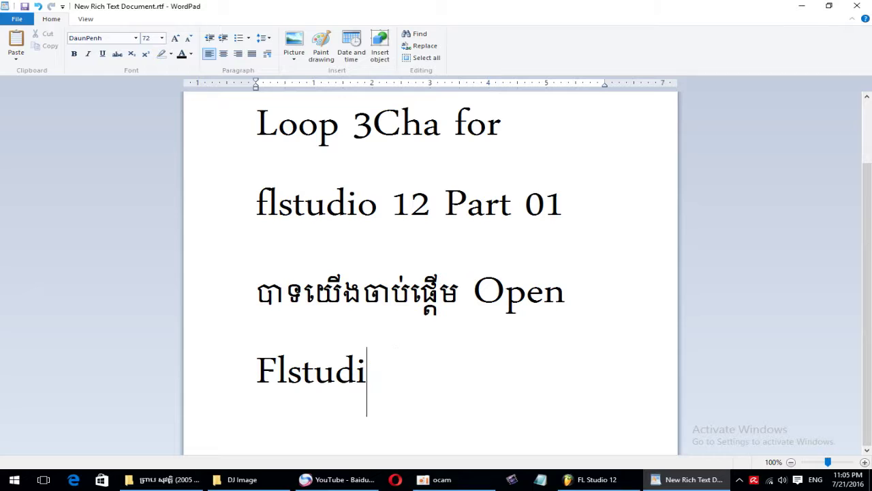
pyautogui.write('o 12')
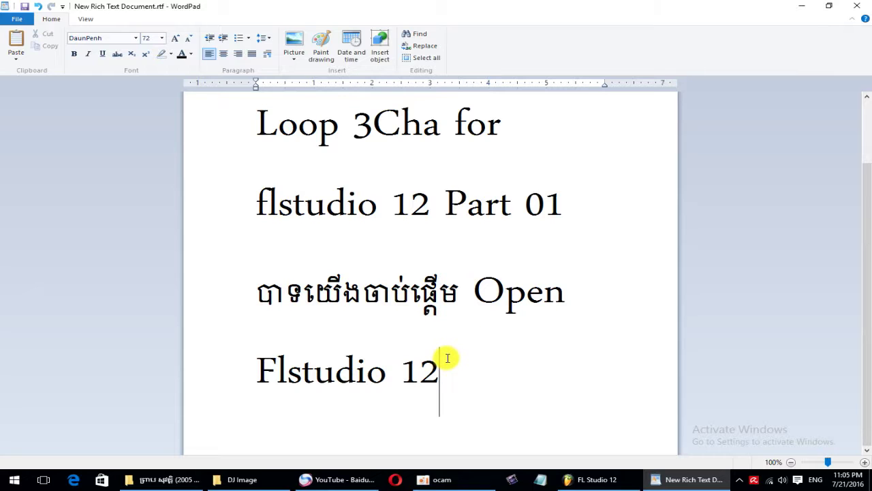
pyautogui.scroll(1, 462, 252)
pyautogui.scroll(-1, 458, 247)
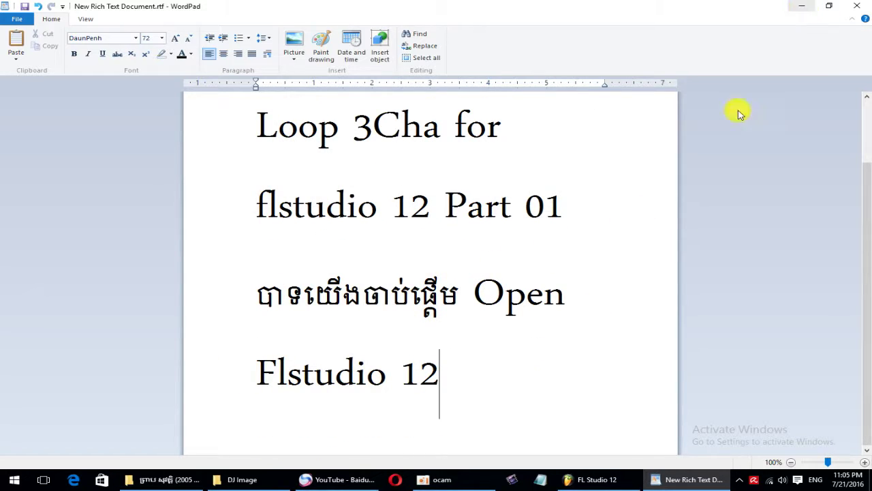
pyautogui.scroll(1, 442, 195)
pyautogui.scroll(-1, 440, 195)
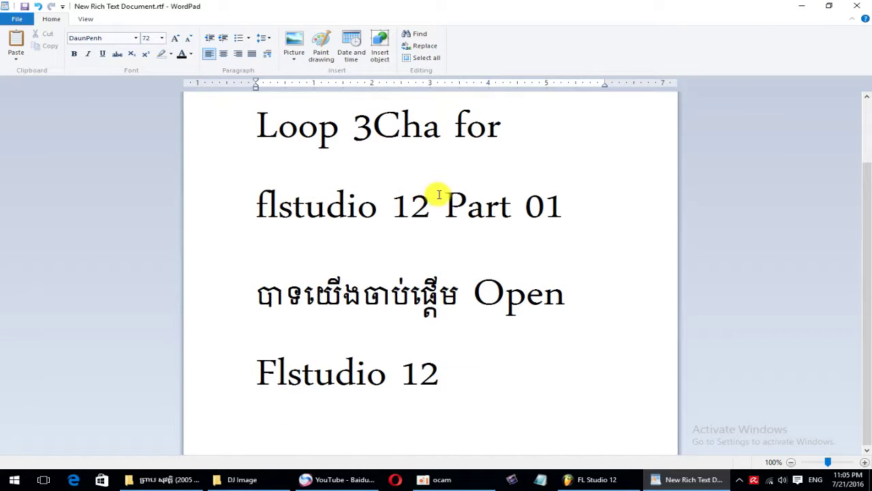
# Minimize the document, move its desktop icon into the grid below the Record file and refresh the desktop.
pyautogui.click(801, 5)
pyautogui.rightClick(413, 102)
pyautogui.click(431, 130)
pyautogui.moveTo(344, 115); pyautogui.dragTo(103, 68)
pyautogui.rightClick(368, 75)
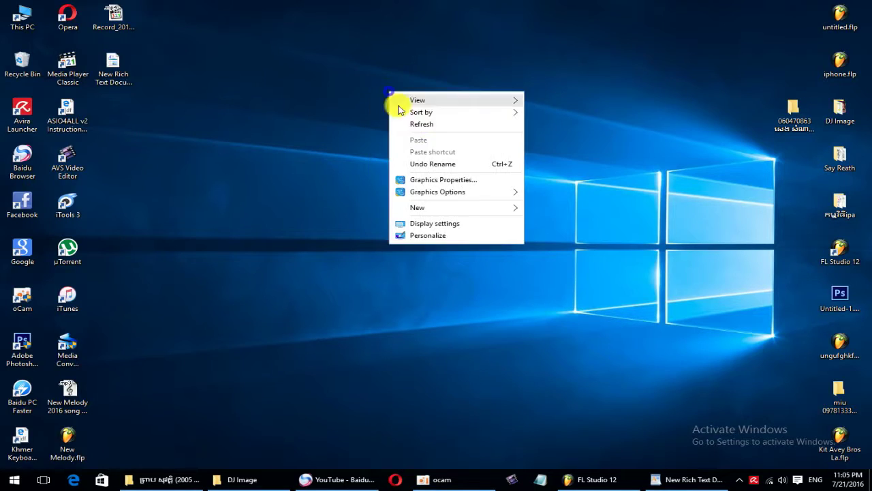
pyautogui.click(401, 107)
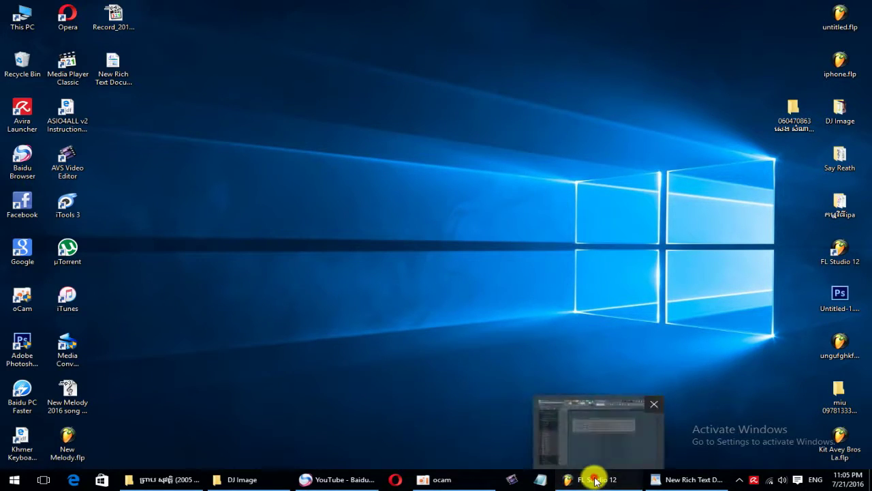
# Switch to FL Studio 12, shift the Channel rack slightly and view the Kick channel's sampler settings.
pyautogui.click(595, 481)
pyautogui.moveTo(445, 142); pyautogui.dragTo(426, 159)
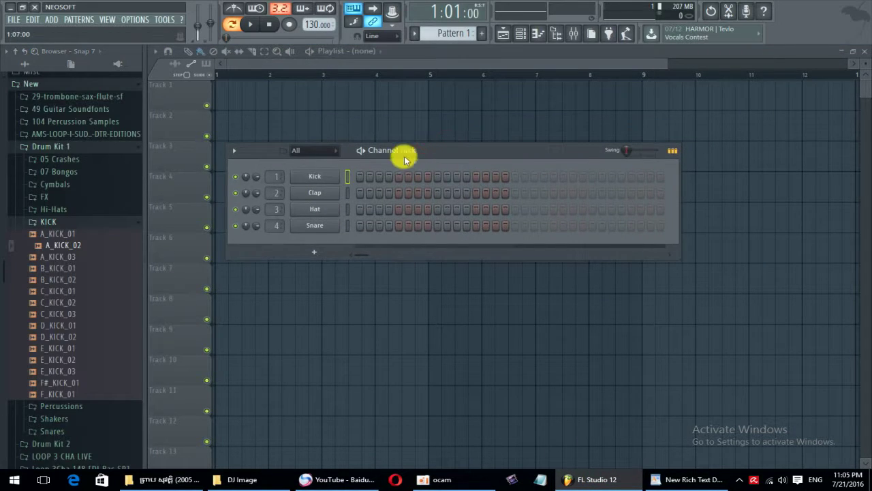
pyautogui.click(317, 177)
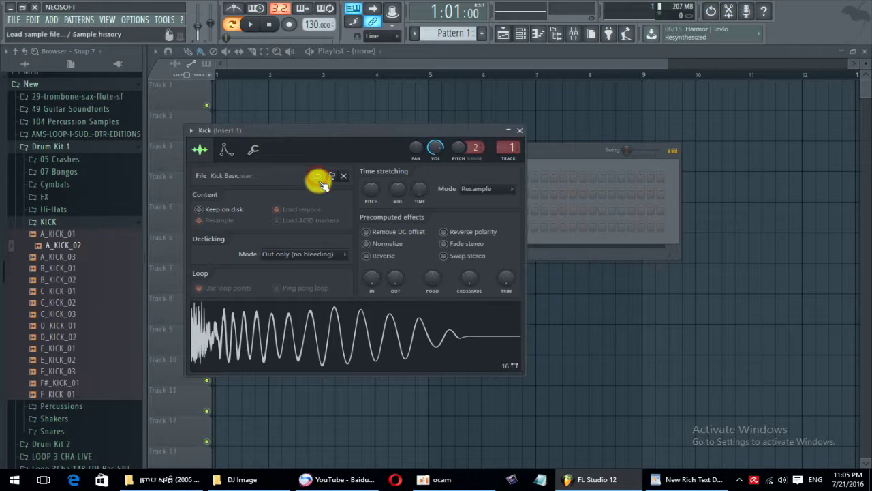
pyautogui.click(518, 131)
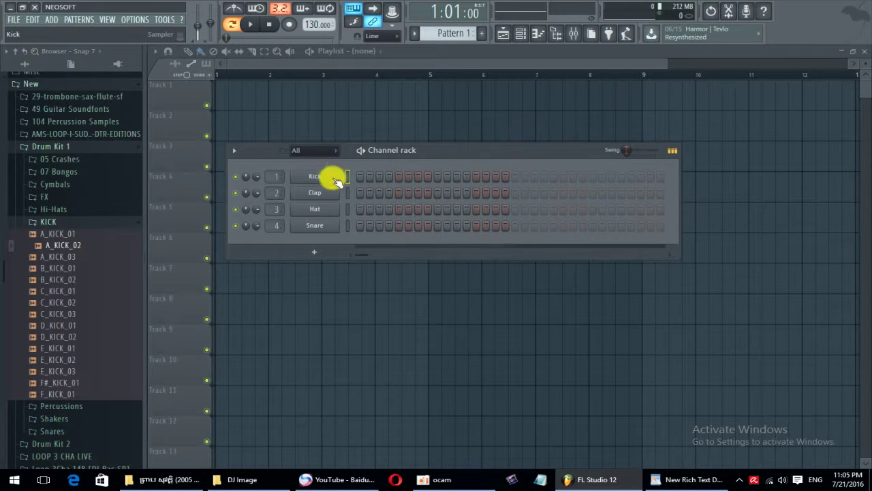
# Switch back to WordPad and append the Khmer word "រើស" and the English text "Kitbass" after "Flstudio 12".
pyautogui.click(675, 479)
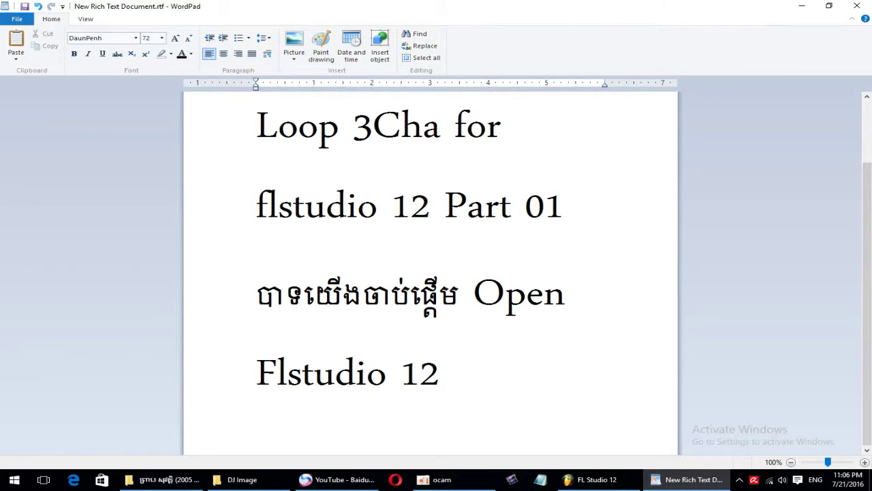
pyautogui.write('r')
pyautogui.press('BackSpace')
pyautogui.write('ើ')
pyautogui.press('BackSpace')
pyautogui.write('ផើ')
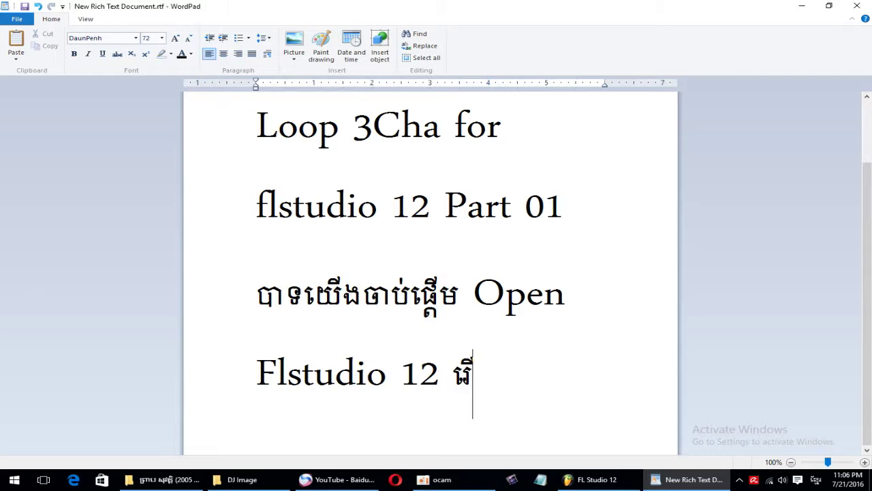
pyautogui.write('ស')
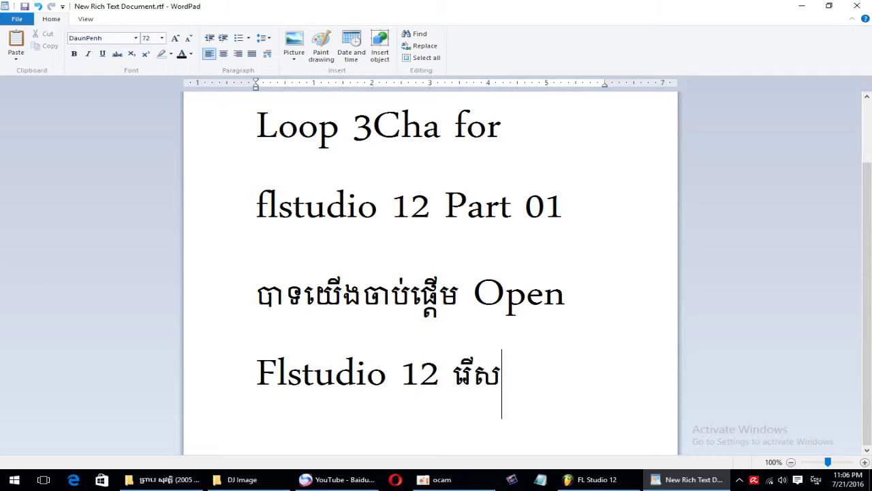
pyautogui.hotkey('alt', 'shift')
pyautogui.write('Kitbass')
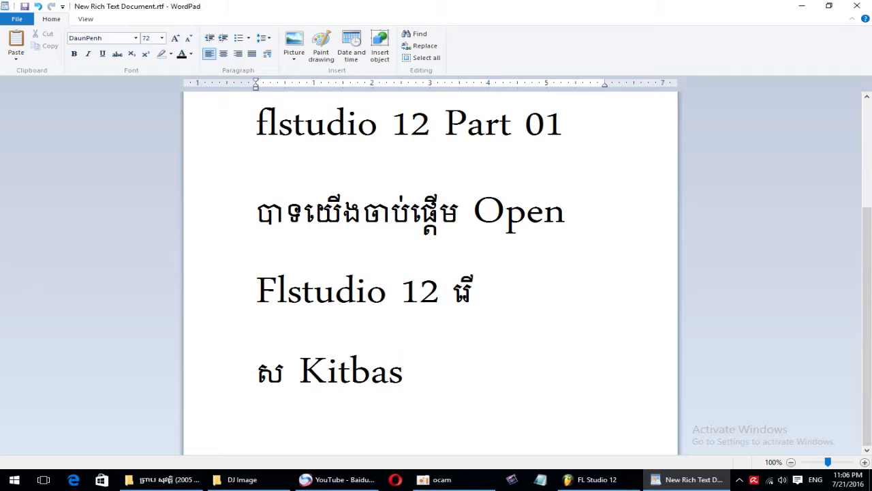
# Break the line between "Kit" and "bass" and delete the word "bass".
pyautogui.click(350, 374)
pyautogui.press('Return')
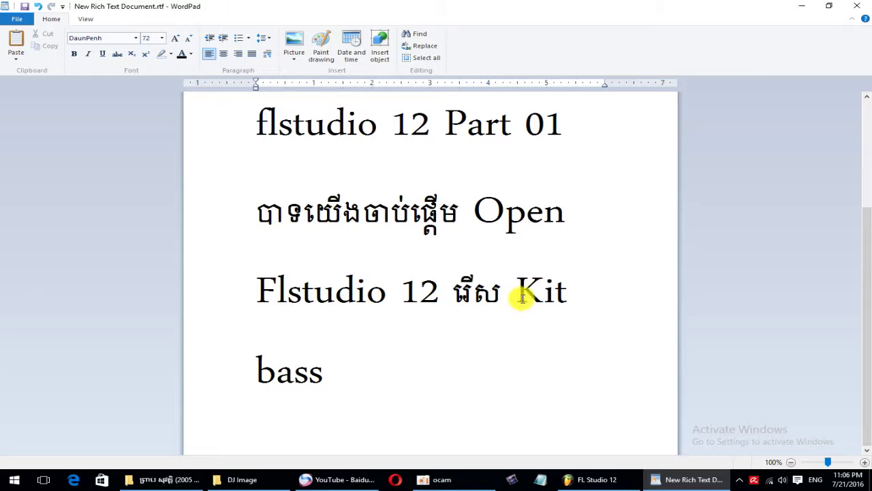
pyautogui.click(333, 374)
pyautogui.moveTo(333, 374); pyautogui.dragTo(278, 374)
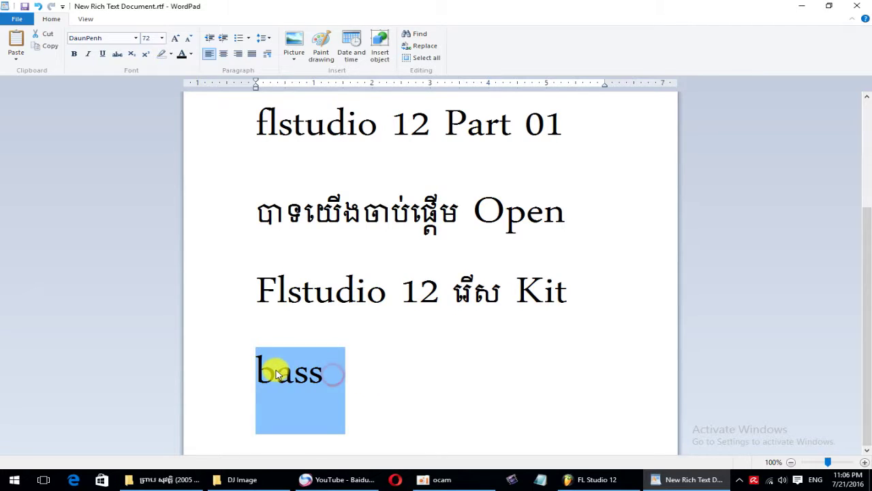
pyautogui.press('BackSpace')
pyautogui.press('BackSpace')
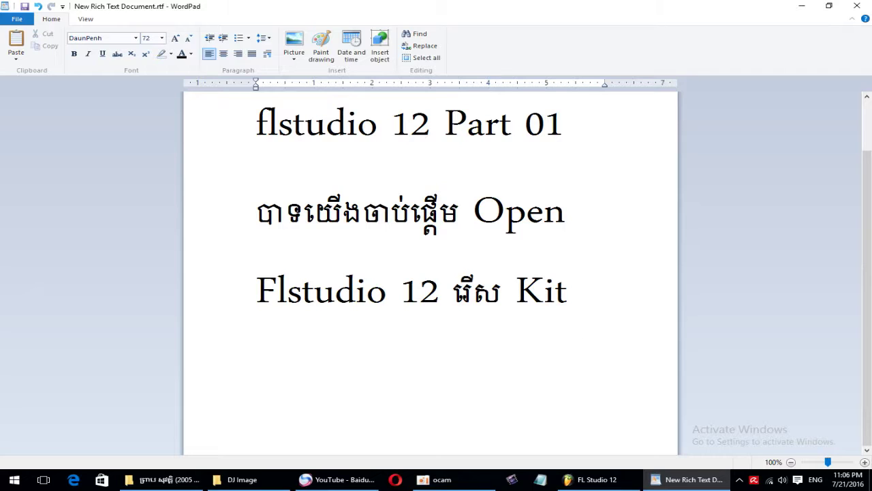
# Write the Khmer text "ដែកអ្នកចង់បាន" on the line below "Kit".
pyautogui.write('dE')
pyautogui.press('BackSpace')
pyautogui.write('ែកអ្នកចង់បាន')
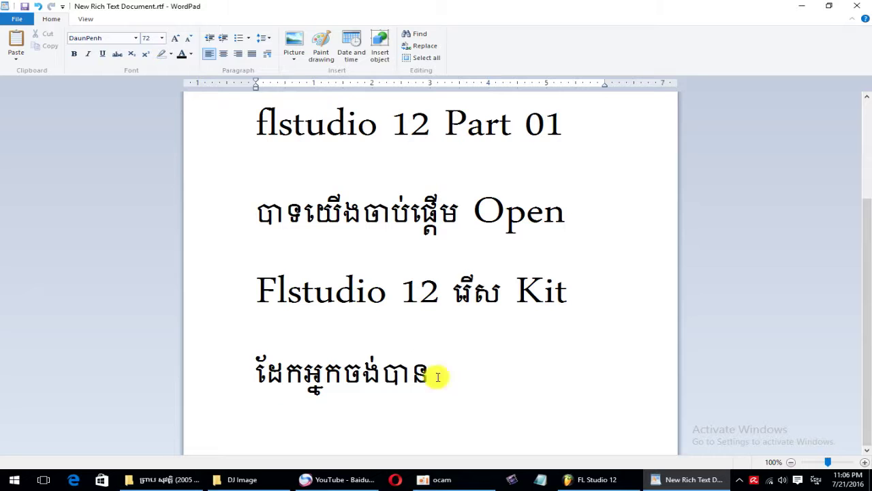
# Return to FL Studio 12, move the Channel rack up a little and preview the B_KICK_02 sample.
pyautogui.click(802, 6)
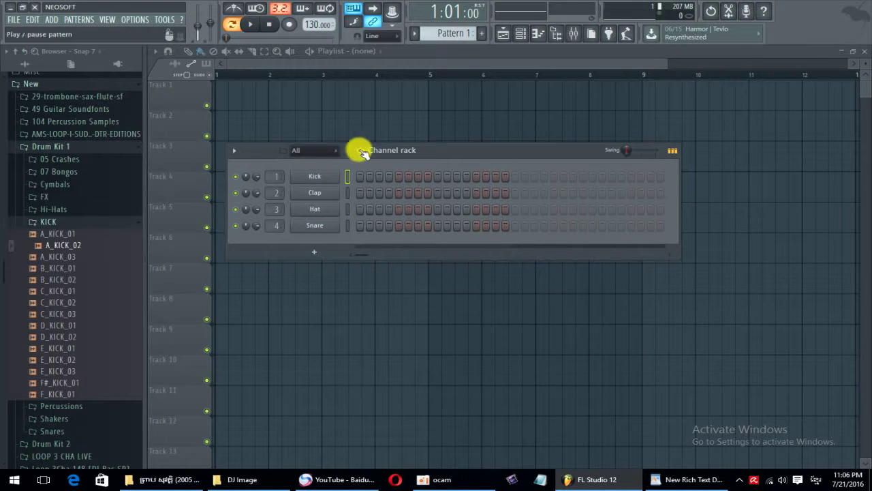
pyautogui.moveTo(359, 150); pyautogui.dragTo(364, 124)
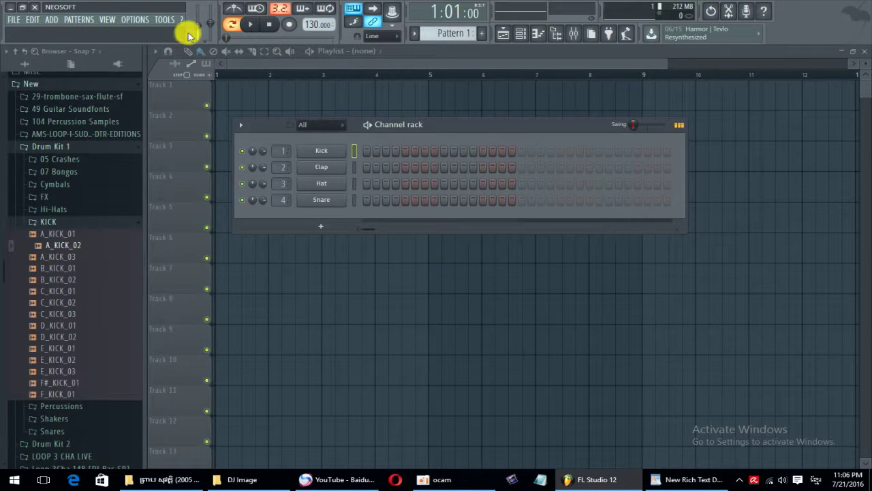
pyautogui.click(58, 279)
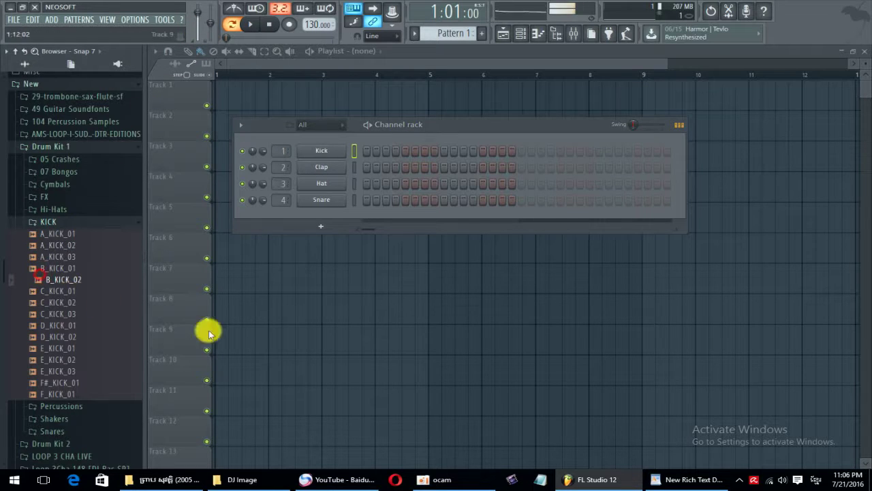
# Lower the system speaker volume and preview the F#_KICK_01 and E_KICK_01 samples from the KICK folder.
pyautogui.click(781, 482)
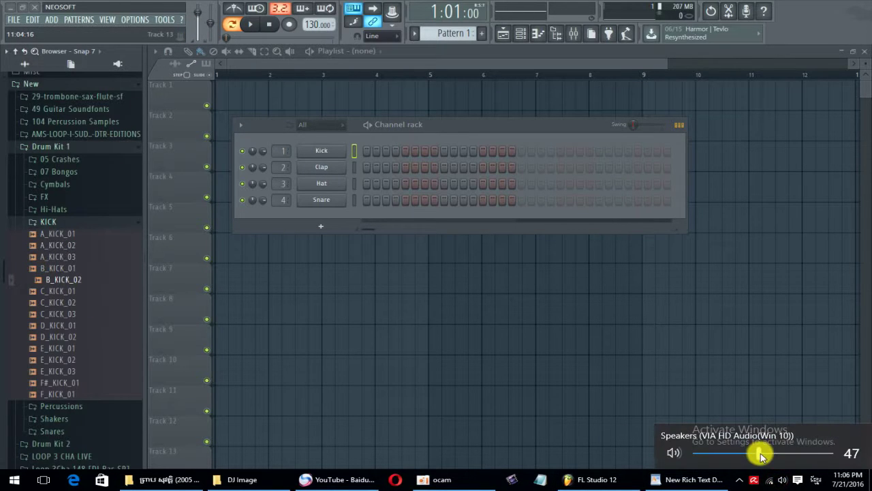
pyautogui.moveTo(760, 452); pyautogui.dragTo(711, 452)
pyautogui.click(51, 383)
pyautogui.click(53, 349)
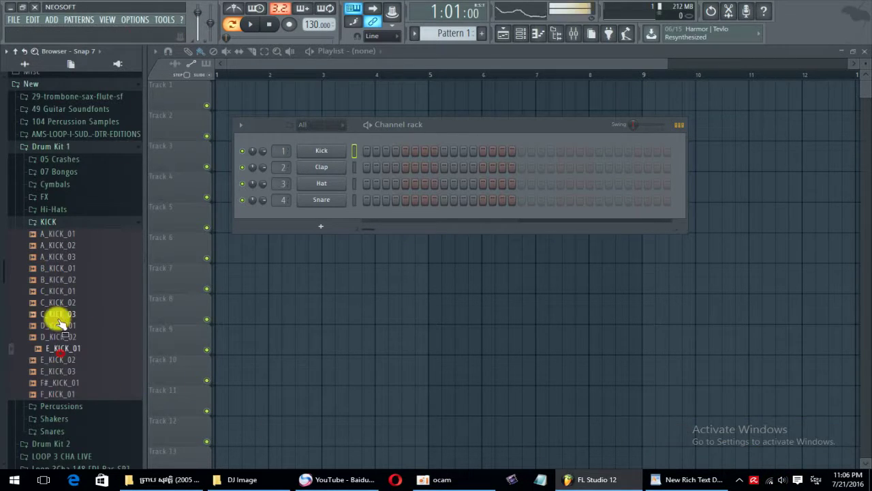
# Load the D_KICK_01 sample into the Kick channel and turn on its Swap stereo and Fade stereo effects.
pyautogui.click(62, 327)
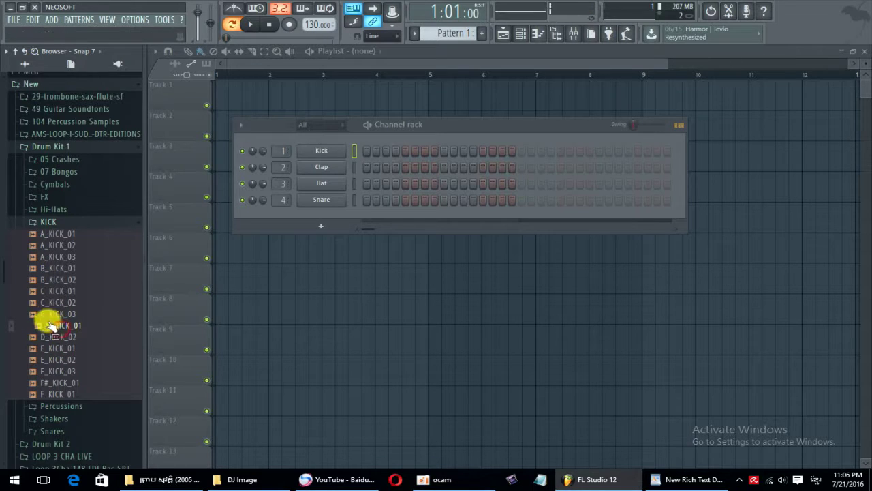
pyautogui.click(62, 326)
pyautogui.moveTo(64, 327); pyautogui.dragTo(321, 147)
pyautogui.click(452, 255)
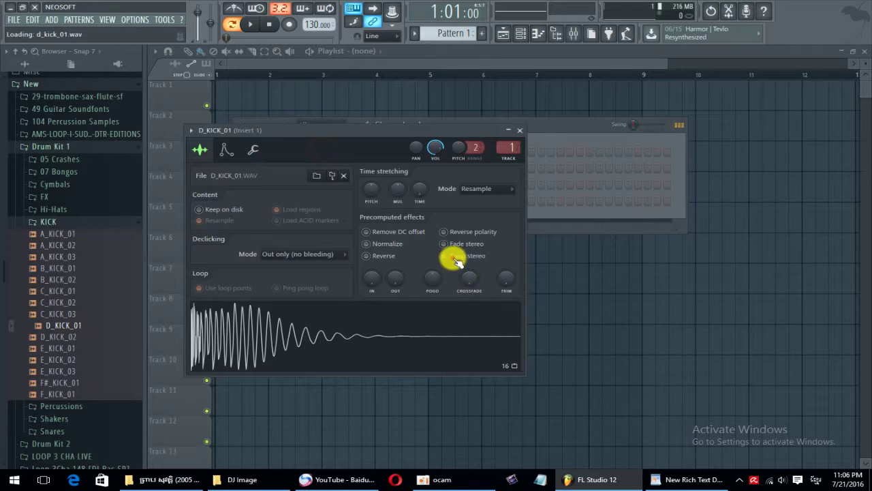
pyautogui.click(449, 243)
pyautogui.click(403, 342)
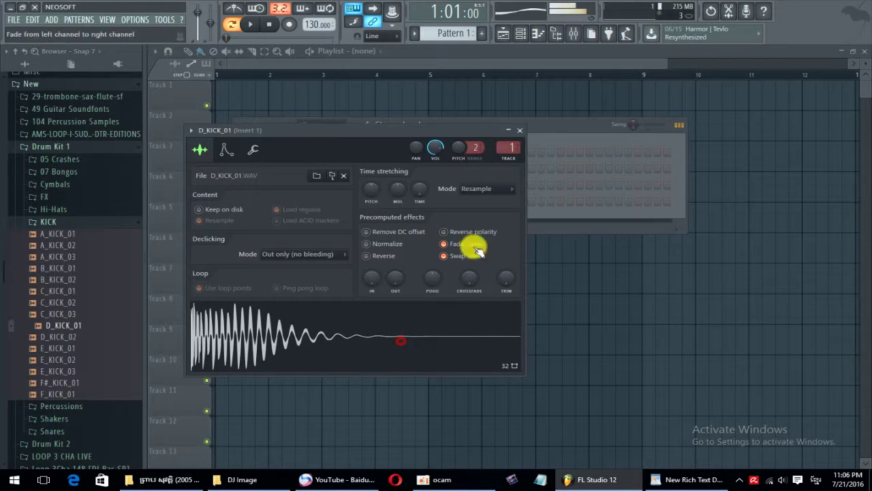
pyautogui.click(519, 129)
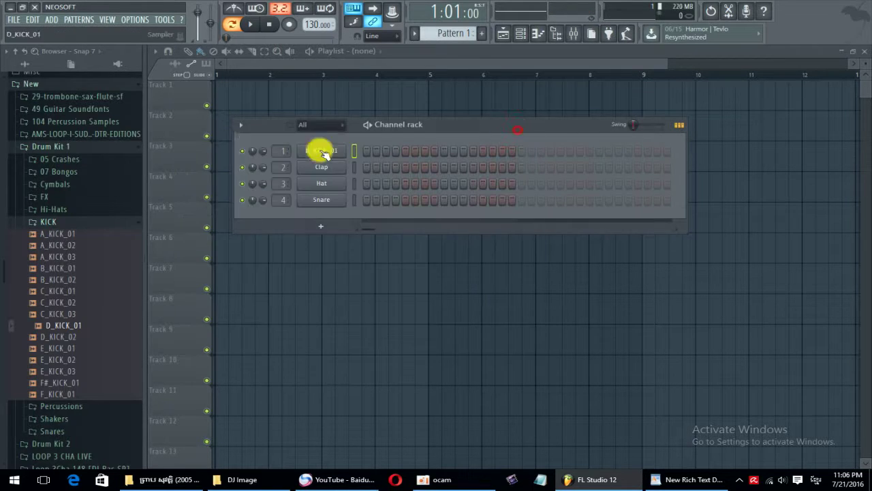
# Program the D_KICK_01 channel with hits on steps 1, 7, 9, 11, 15, 17, 23, 24, 25, 27 and 31 and play the pattern.
pyautogui.click(367, 151)
pyautogui.press('space')
pyautogui.click(424, 152)
pyautogui.click(444, 152)
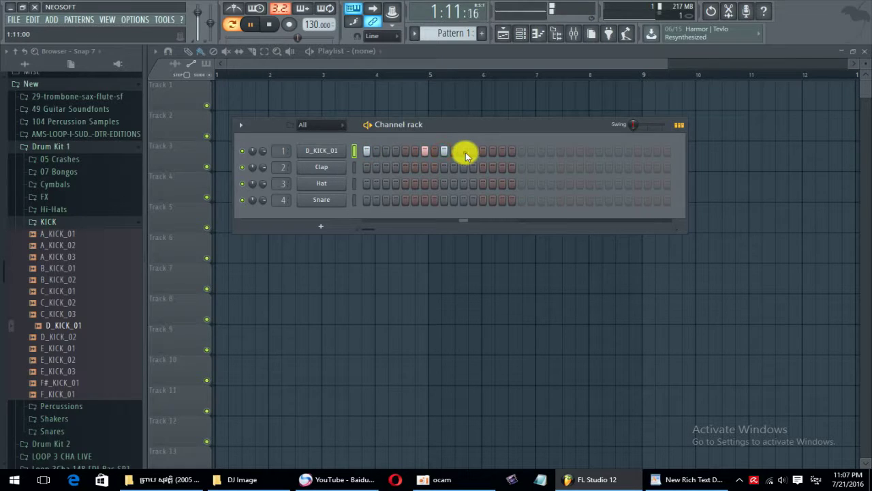
pyautogui.click(463, 150)
pyautogui.press('space')
pyautogui.click(521, 151)
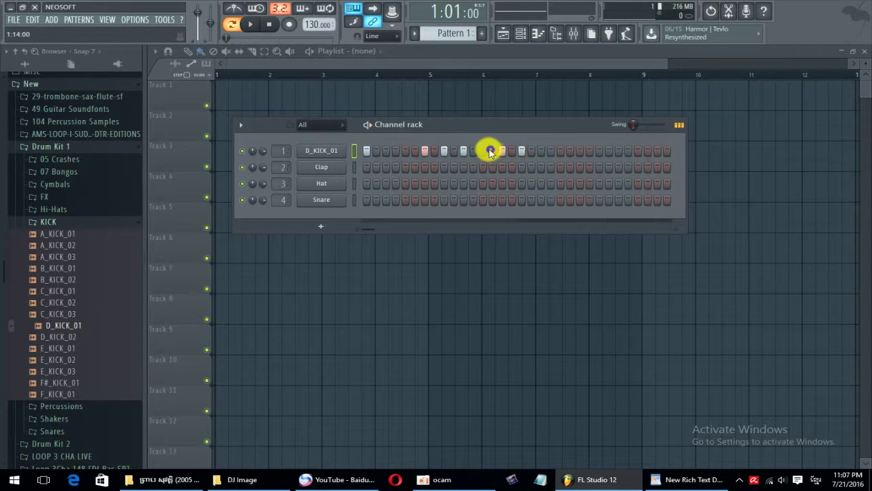
pyautogui.click(590, 151)
pyautogui.click(599, 150)
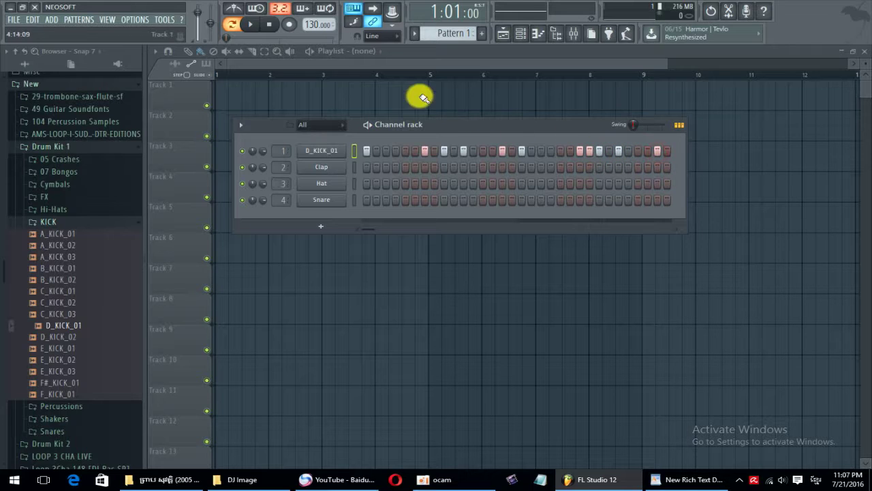
pyautogui.press('space')
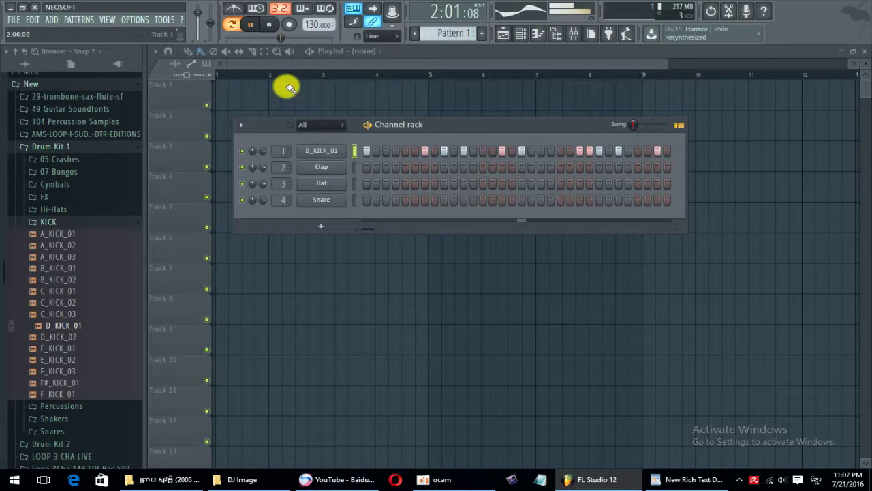
pyautogui.press('space')
# Set the project tempo to 150 and play the pattern at that speed.
pyautogui.rightClick(324, 26)
pyautogui.click(450, 120)
pyautogui.press('space')
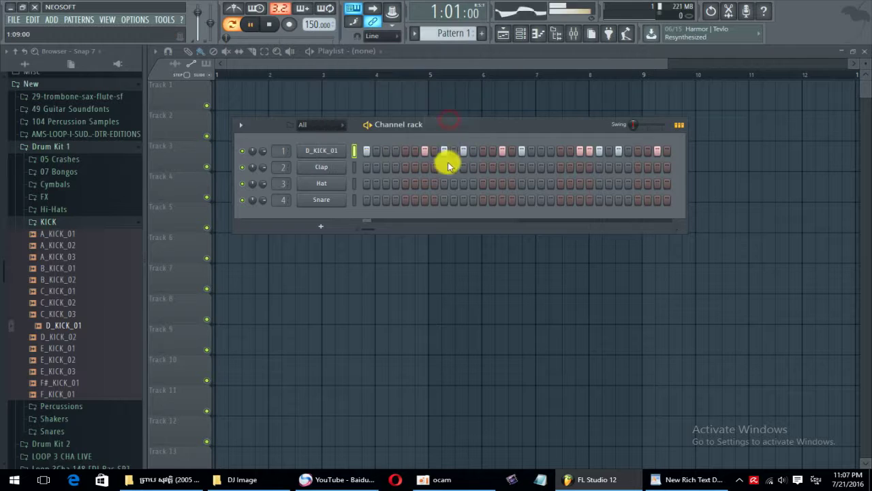
pyautogui.moveTo(405, 129); pyautogui.dragTo(405, 141)
pyautogui.press('space')
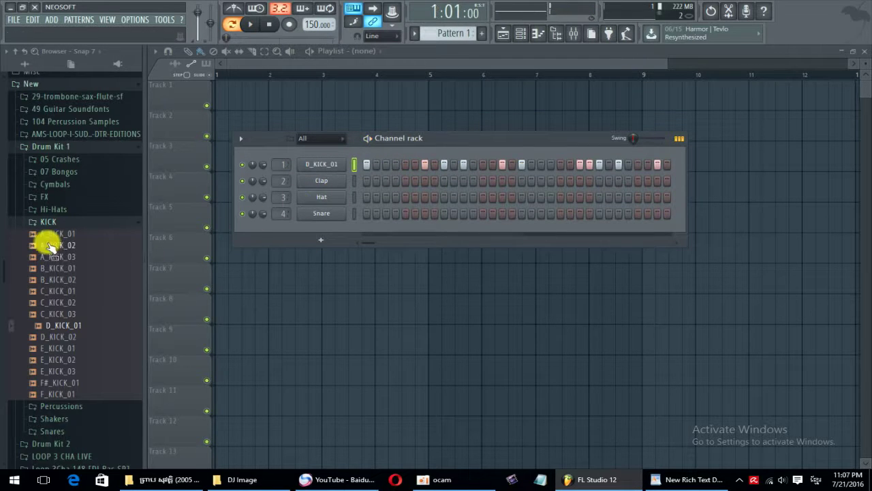
# Replace the kick channel's sample with 909 Kick from the Kicks folder of the Drums pack and play the pattern.
pyautogui.moveTo(43, 242); pyautogui.dragTo(53, 232)
pyautogui.moveTo(5, 315); pyautogui.dragTo(6, 464)
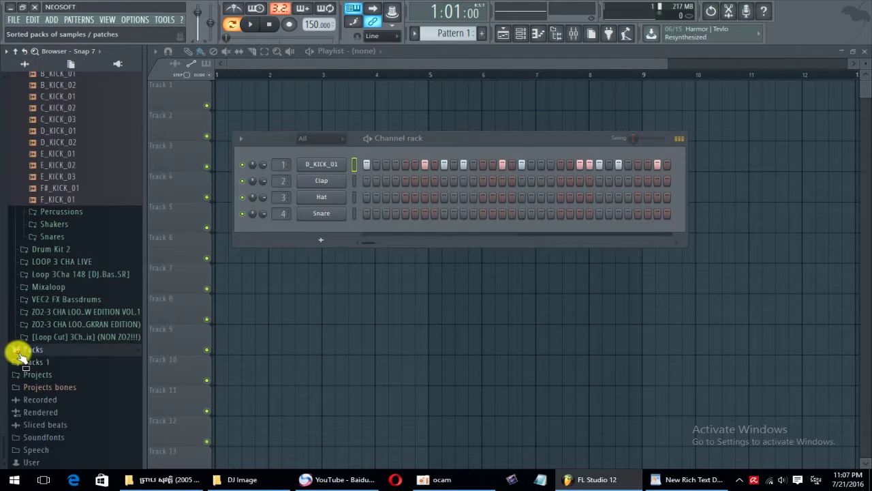
pyautogui.click(21, 352)
pyautogui.moveTo(23, 353); pyautogui.dragTo(320, 170)
pyautogui.click(412, 326)
pyautogui.press('space')
# Turn on Fade stereo and Swap stereo for the 909 Kick sample while listening, and stop playback.
pyautogui.click(445, 255)
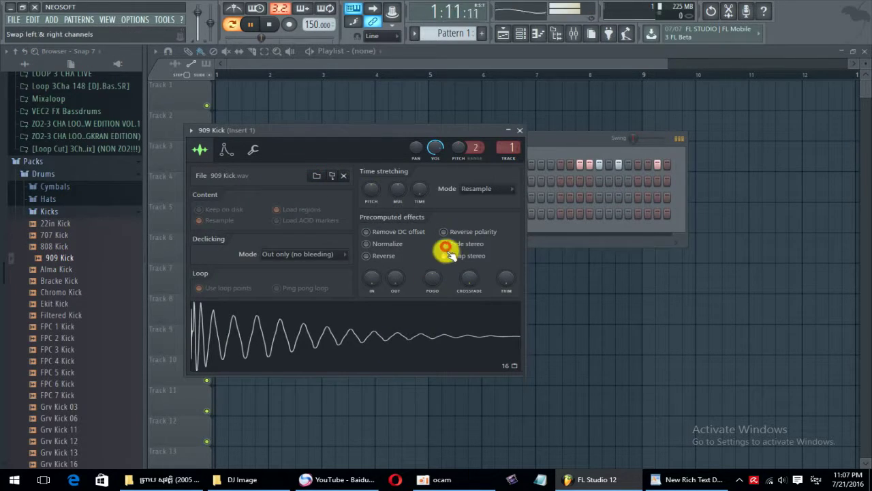
pyautogui.click(450, 257)
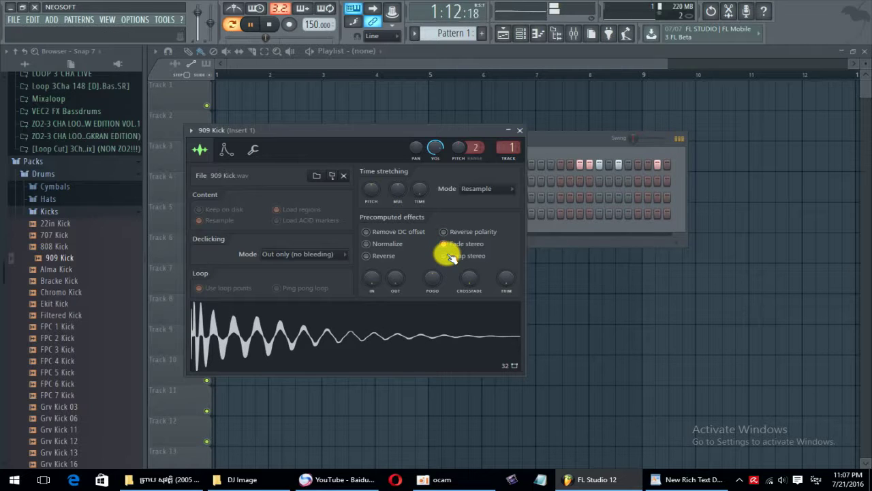
pyautogui.click(446, 255)
pyautogui.press('space')
# Load FPC 7 Kick into the open kick sampler and play the pattern with it.
pyautogui.moveTo(82, 374); pyautogui.dragTo(341, 306)
pyautogui.press('space')
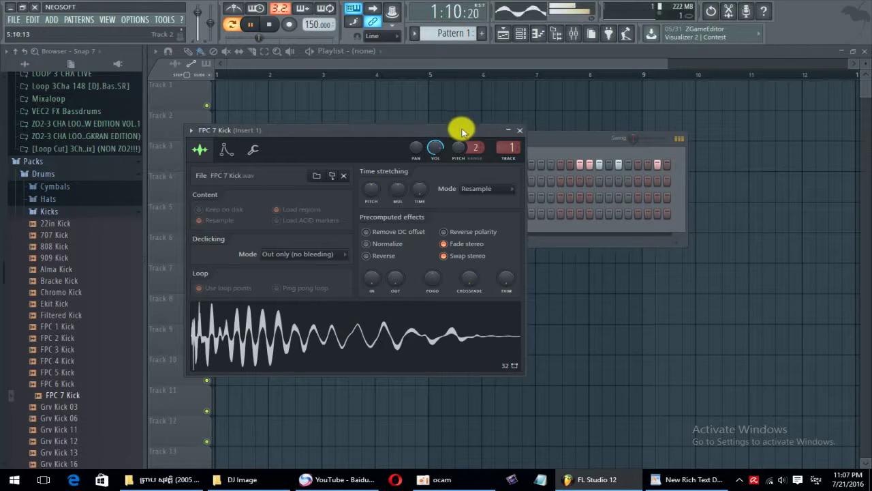
pyautogui.moveTo(461, 130); pyautogui.dragTo(518, 109)
pyautogui.press('space')
# Load Grv Kick 13 into the kick sampler, play the pattern and close the sampler window.
pyautogui.scroll(-4, 58, 408)
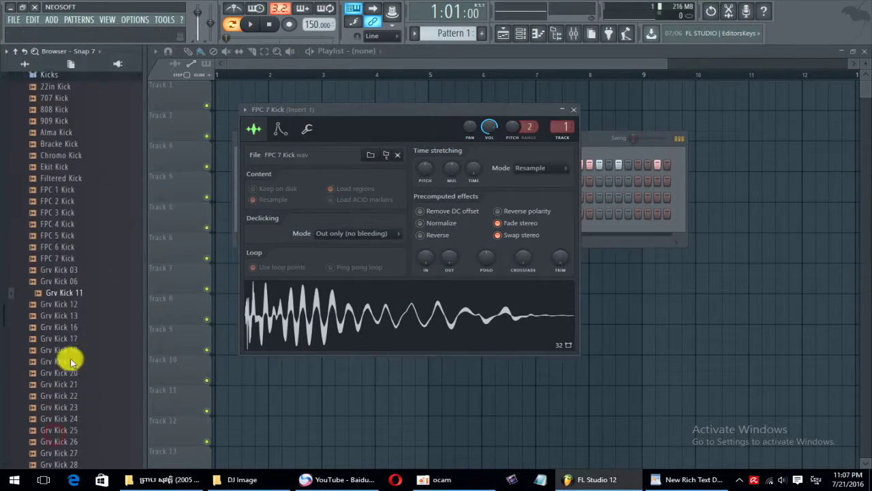
pyautogui.moveTo(62, 315); pyautogui.dragTo(263, 308)
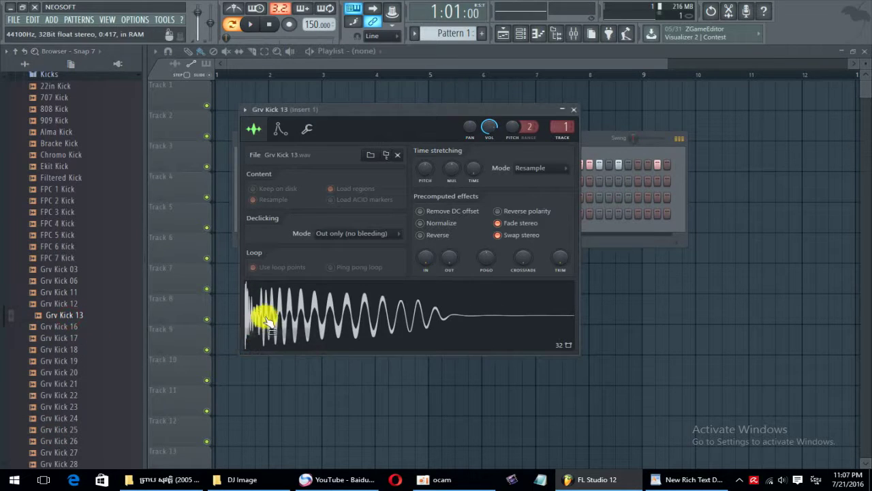
pyautogui.press('space')
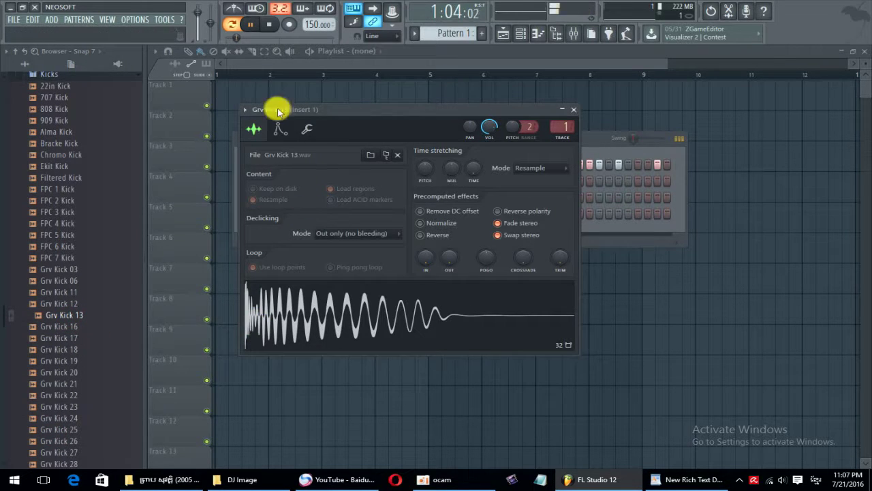
pyautogui.click(573, 109)
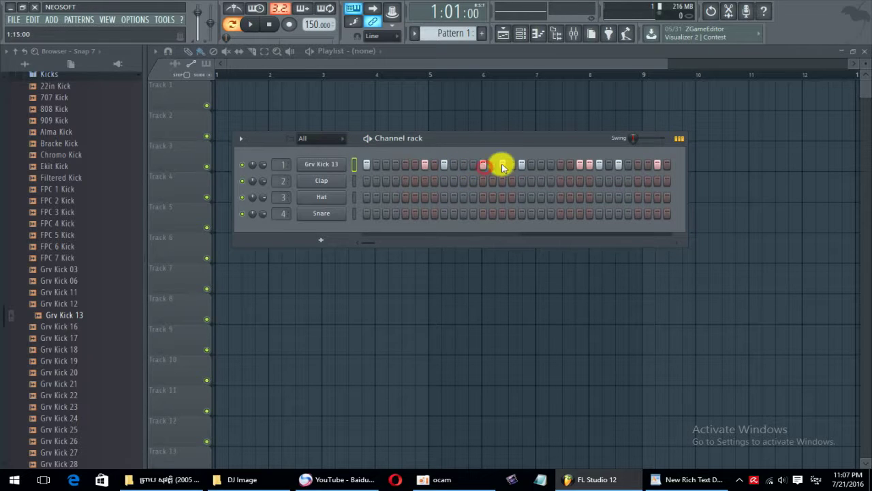
# Rework the Grv Kick 13 pattern to hits on steps 1, 7, 9, 17, 23, 25 and 29 and listen to it.
pyautogui.click(599, 164)
pyautogui.click(590, 164)
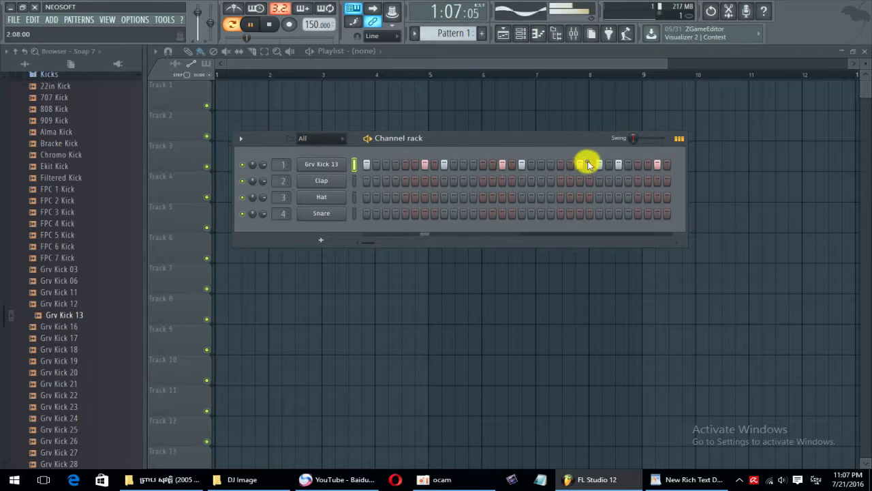
pyautogui.click(638, 164)
pyautogui.click(658, 165)
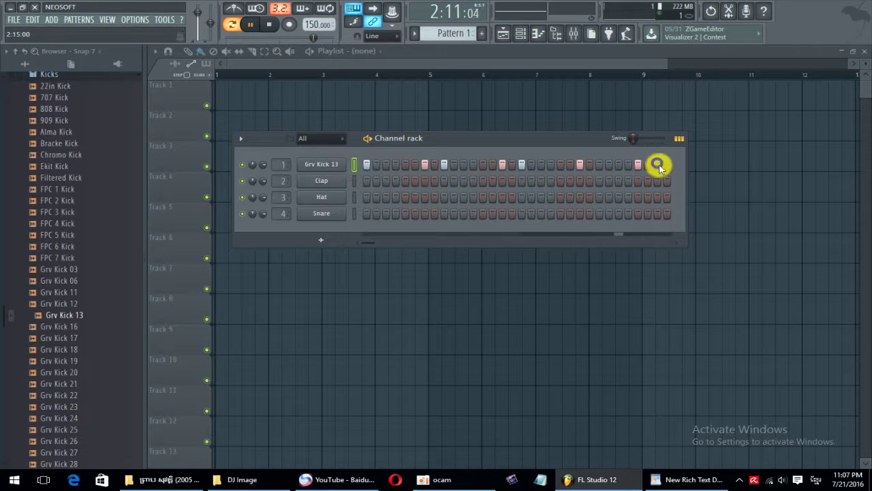
pyautogui.click(483, 165)
pyautogui.press('space')
pyautogui.moveTo(398, 140); pyautogui.dragTo(420, 155)
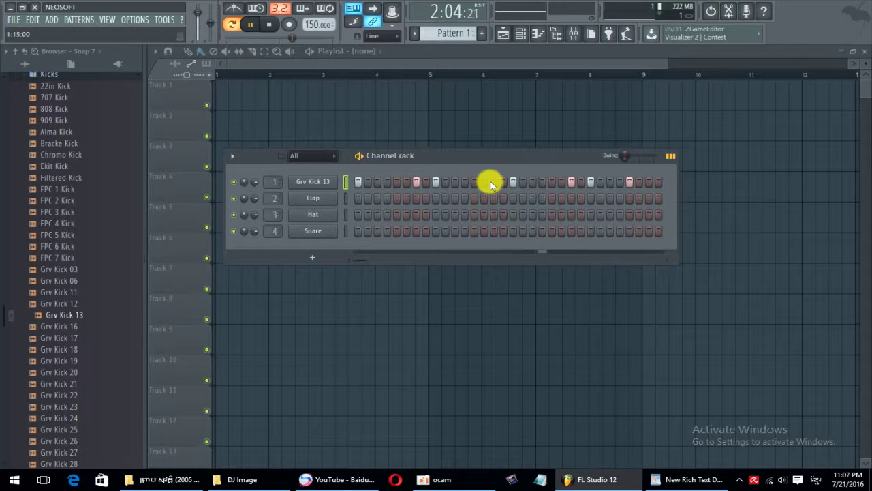
pyautogui.moveTo(432, 158); pyautogui.dragTo(430, 165)
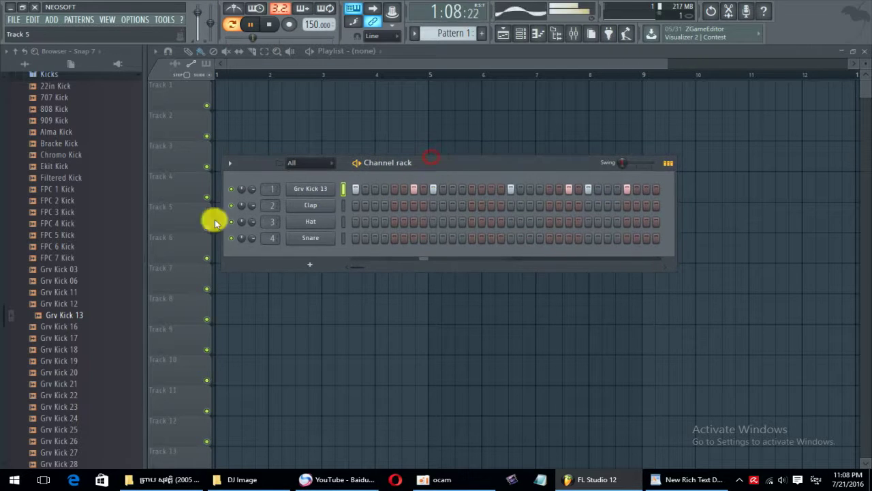
pyautogui.press('space')
# Preview several FPC and Grv kick samples, load Grv Kick 22 into the kick channel and play the pattern.
pyautogui.click(60, 189)
pyautogui.click(60, 178)
pyautogui.click(61, 167)
pyautogui.click(60, 248)
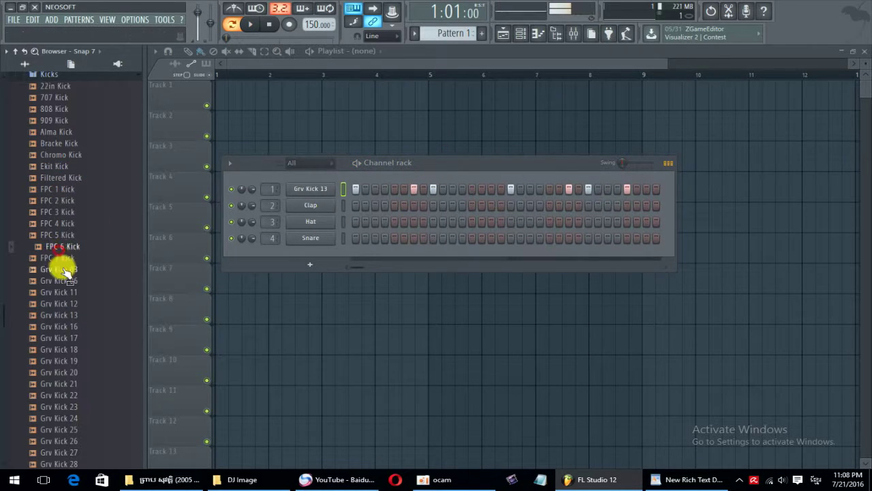
pyautogui.scroll(-4, 62, 266)
pyautogui.click(76, 135)
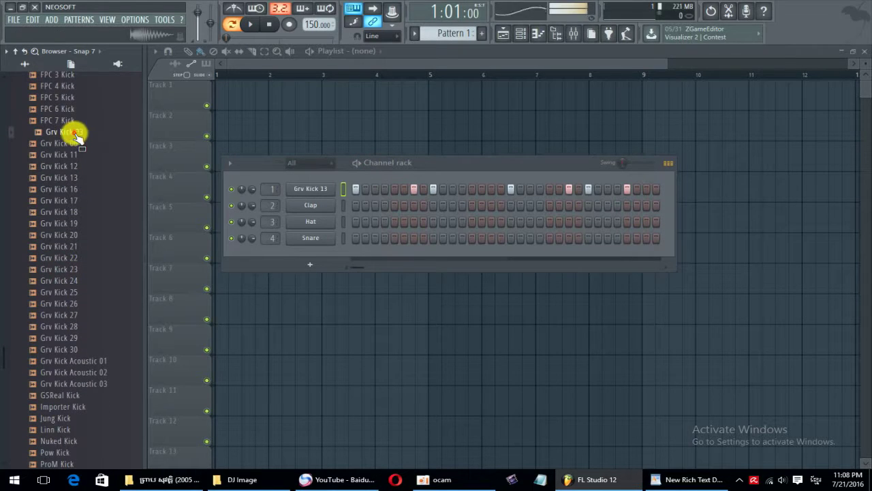
pyautogui.moveTo(76, 135); pyautogui.dragTo(335, 189)
pyautogui.press('space')
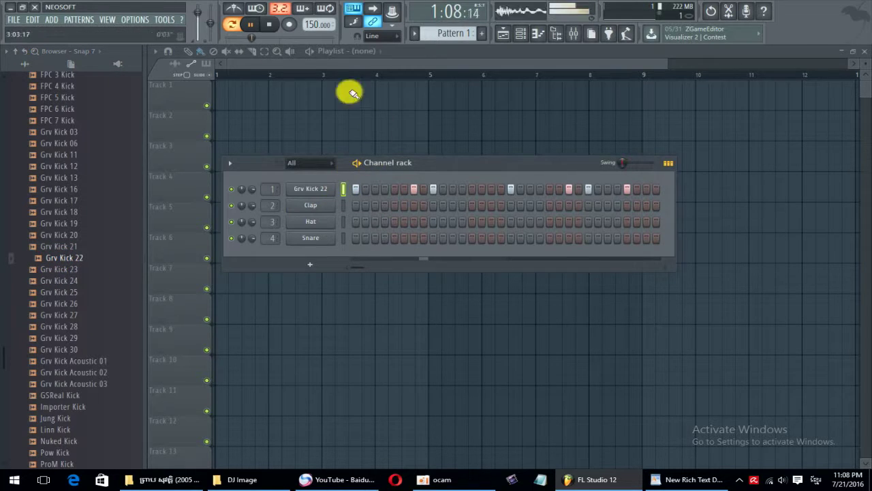
# Lower the system speaker volume below 22 and stop the pattern playback.
pyautogui.click(783, 481)
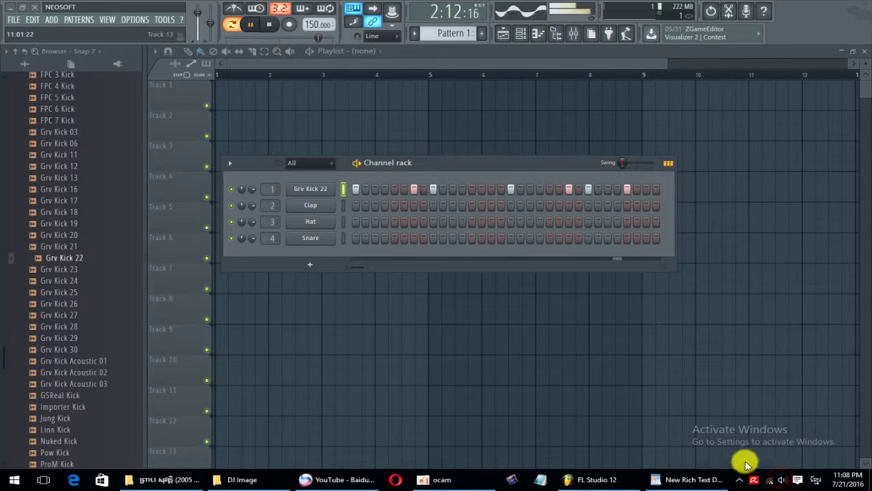
pyautogui.click(725, 454)
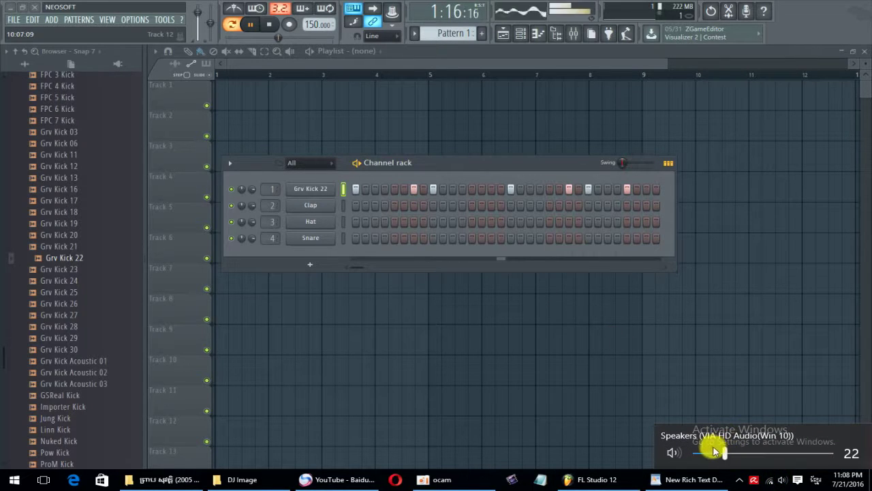
pyautogui.moveTo(724, 453); pyautogui.dragTo(710, 453)
pyautogui.click(502, 379)
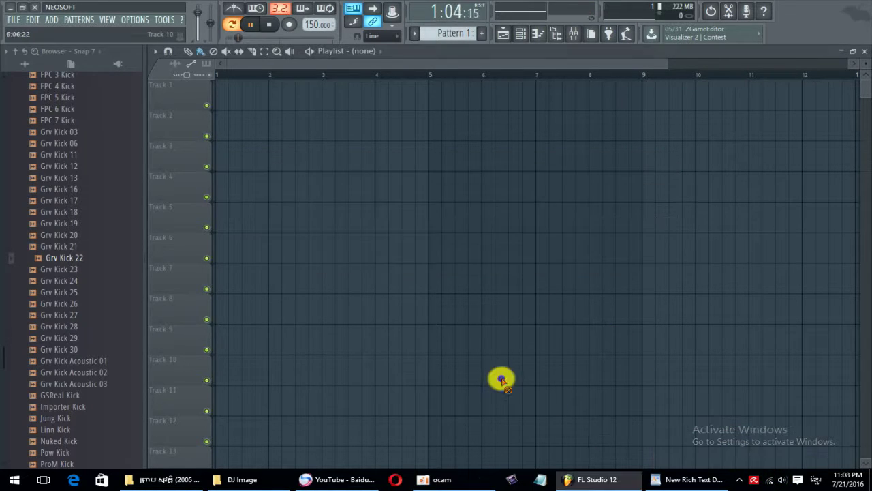
pyautogui.press('space')
# Place Pattern 1 at bar 1 of Track 4 in the Playlist and reopen the Channel rack.
pyautogui.click(295, 182)
pyautogui.moveTo(313, 185); pyautogui.dragTo(172, 194)
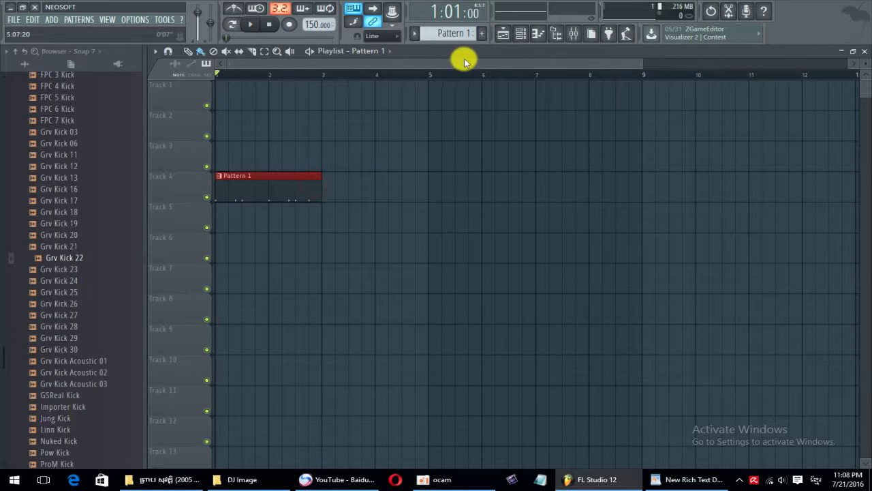
pyautogui.click(521, 34)
pyautogui.moveTo(419, 175); pyautogui.dragTo(463, 195)
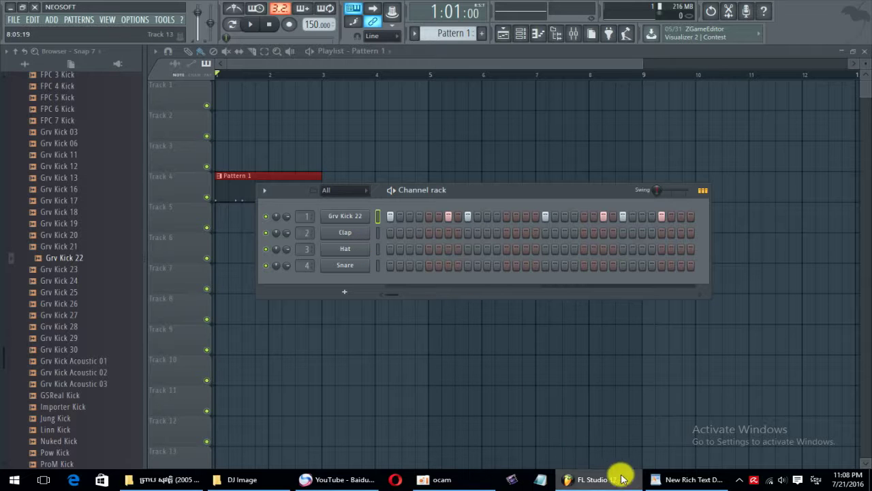
# Switch to WordPad, append "បន្ទាប់មករើស" to the last Khmer line and write "Hat" on a new line.
pyautogui.click(666, 475)
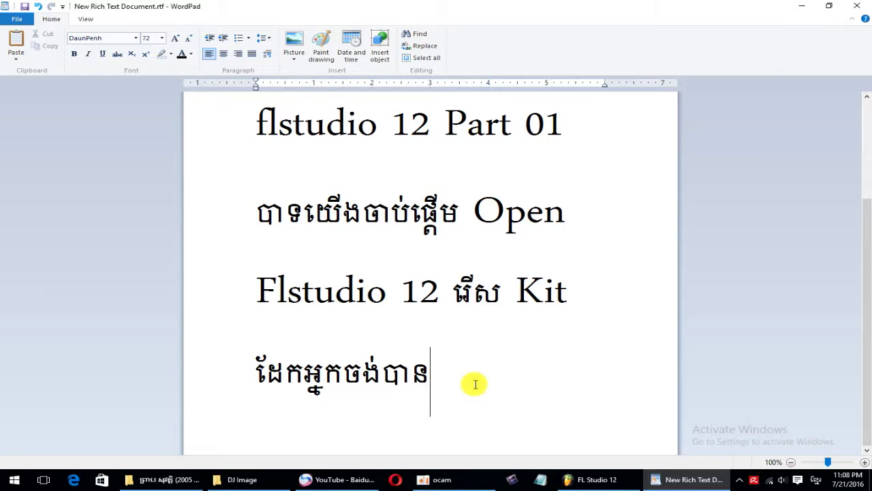
pyautogui.write('បន្ទាប់មករើស')
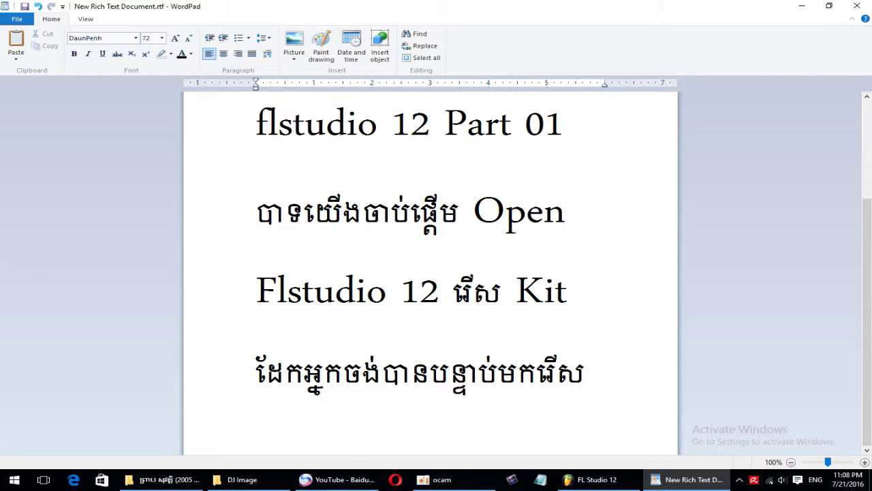
pyautogui.press('Return')
pyautogui.write('Hat')
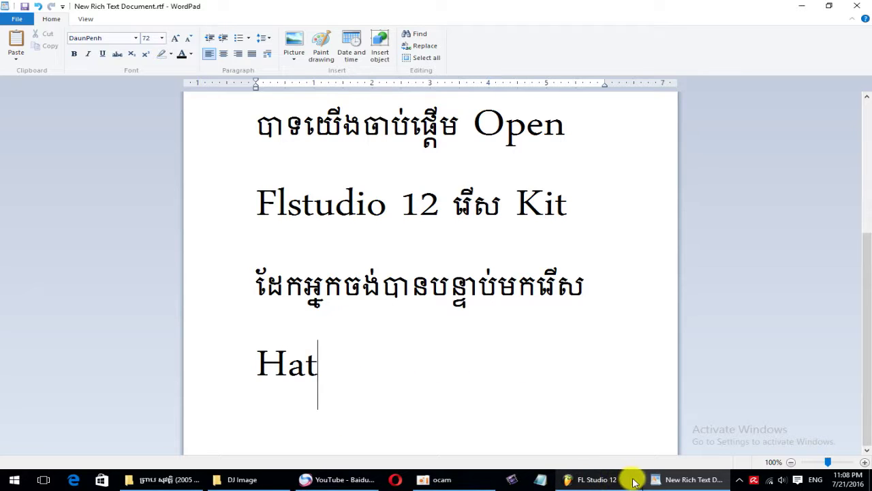
# Return to FL Studio 12, fill the Hat channel on every second step and start playback.
pyautogui.click(604, 479)
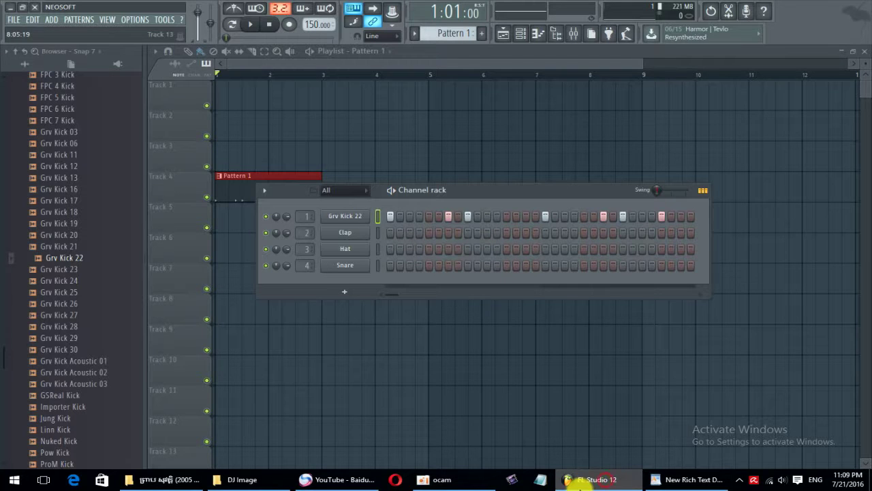
pyautogui.rightClick(360, 251)
pyautogui.click(454, 285)
pyautogui.press('space')
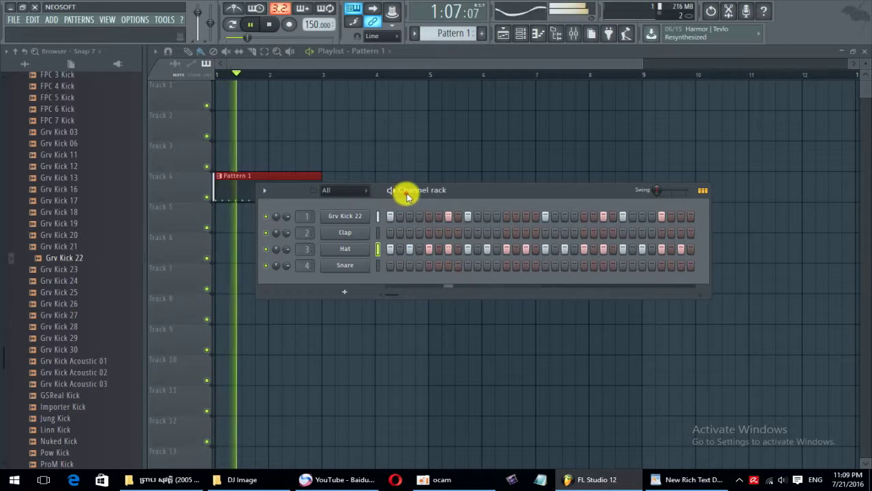
# Lower the Hat channel's volume to about 54% and stop the pattern playback.
pyautogui.moveTo(287, 249); pyautogui.dragTo(287, 259)
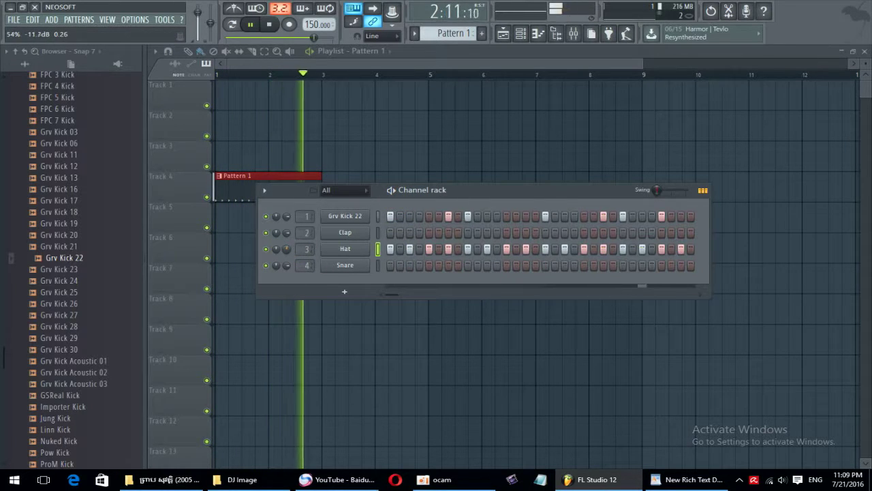
pyautogui.press('space')
# Find the AMX CH 1 sample among the drum Hats and load it onto the Snare channel.
pyautogui.click(51, 210)
pyautogui.scroll(5, 56, 234)
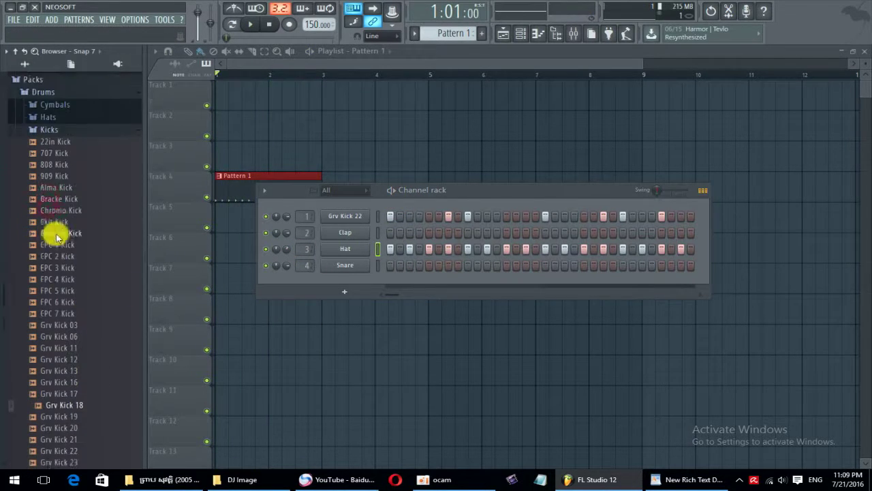
pyautogui.click(58, 222)
pyautogui.click(57, 166)
pyautogui.click(52, 131)
pyautogui.click(63, 169)
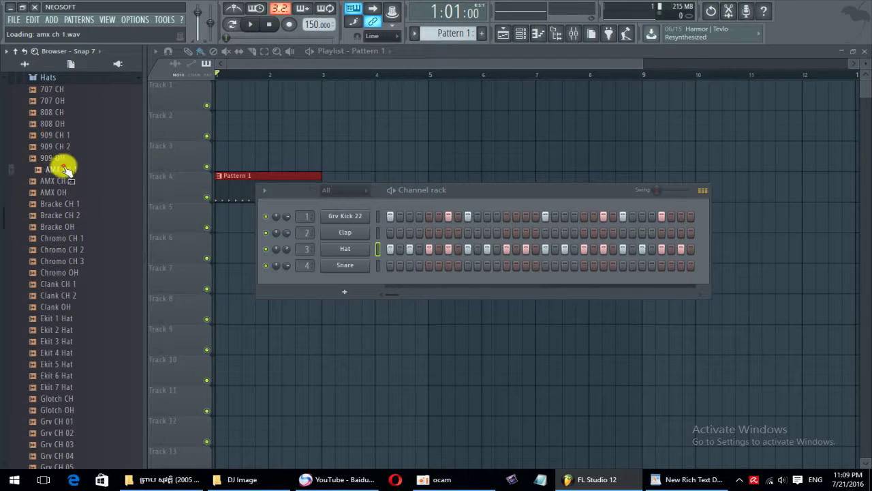
pyautogui.click(68, 168)
pyautogui.moveTo(66, 171); pyautogui.dragTo(355, 265)
# Fill every fourth step of the AMX CH 1 channel and preview the pattern.
pyautogui.rightClick(355, 265)
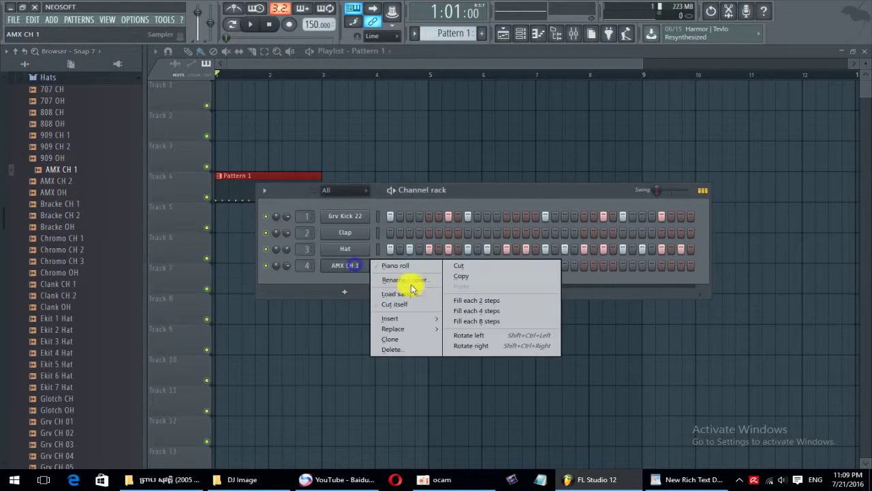
pyautogui.click(462, 307)
pyautogui.press('space')
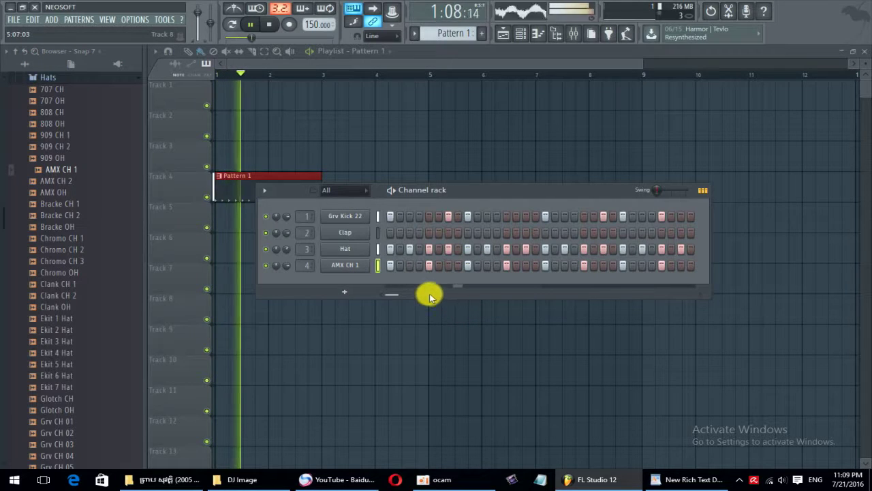
pyautogui.press('space')
# Add the 909 OH hat sample as a new channel below AMX CH 1 and try out a hit on its third step.
pyautogui.click(54, 157)
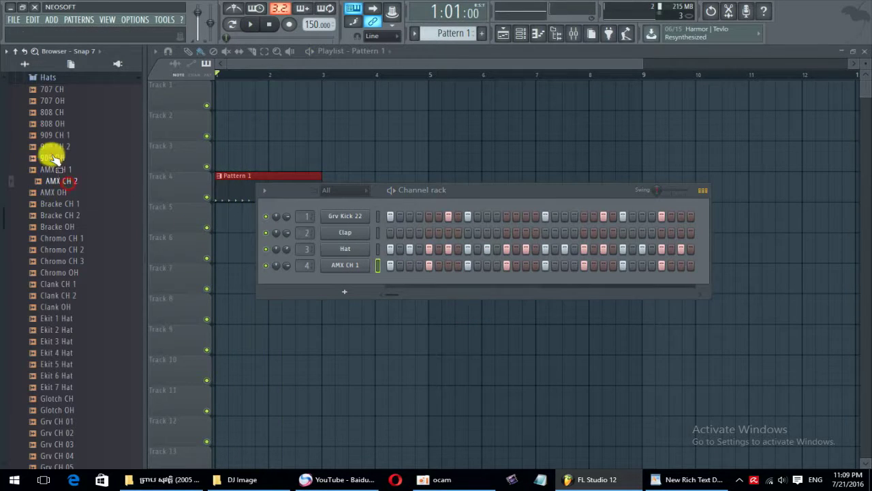
pyautogui.moveTo(54, 155); pyautogui.dragTo(361, 283)
pyautogui.press('space')
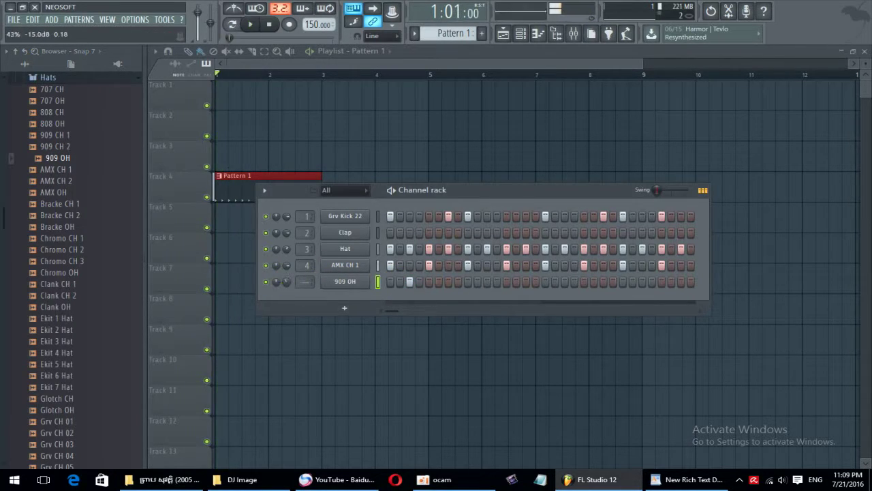
pyautogui.press('space')
pyautogui.press('space')
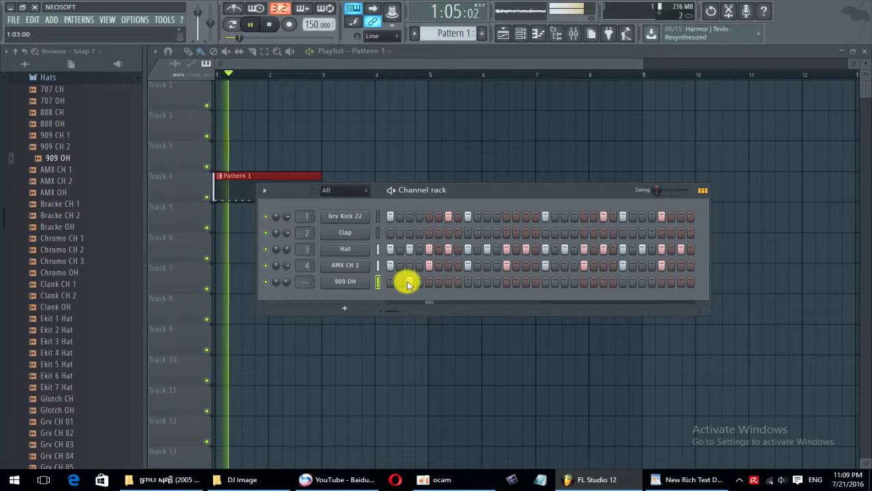
pyautogui.press('space')
# Replace the AMX CH 1 channel's sample with RD Tamb 2 from the drum Percussion pack and preview the pattern.
pyautogui.click(55, 261)
pyautogui.scroll(-4, 68, 263)
pyautogui.scroll(-12, 68, 259)
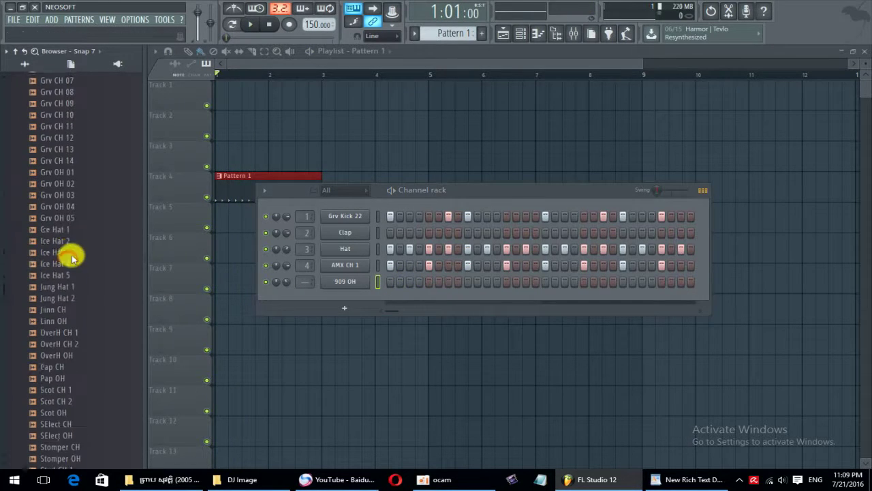
pyautogui.click(56, 376)
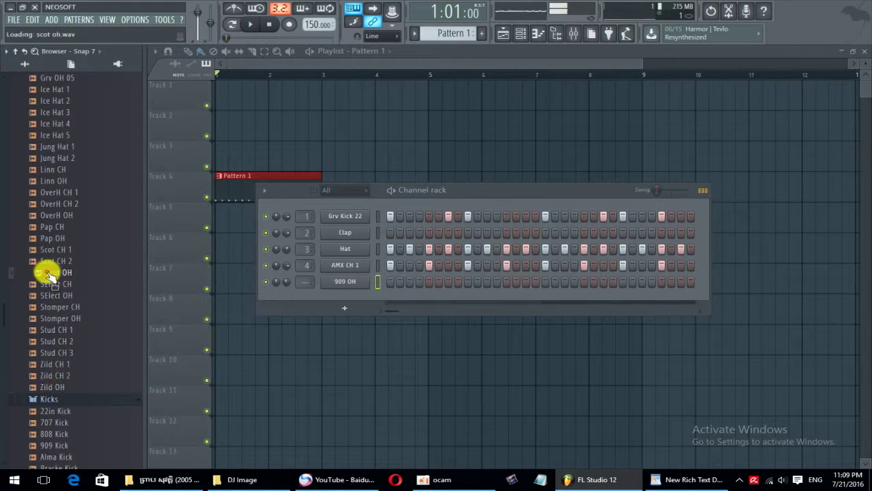
pyautogui.scroll(-15, 65, 259)
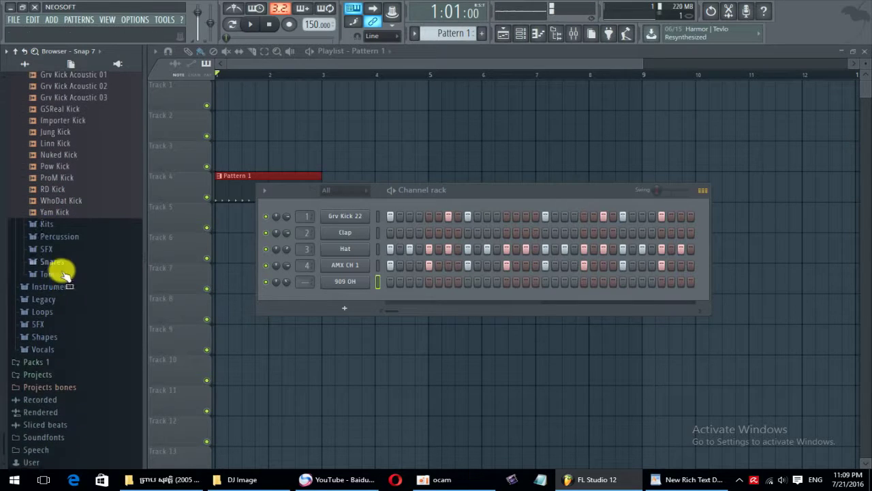
pyautogui.click(51, 236)
pyautogui.scroll(-7, 61, 259)
pyautogui.click(65, 202)
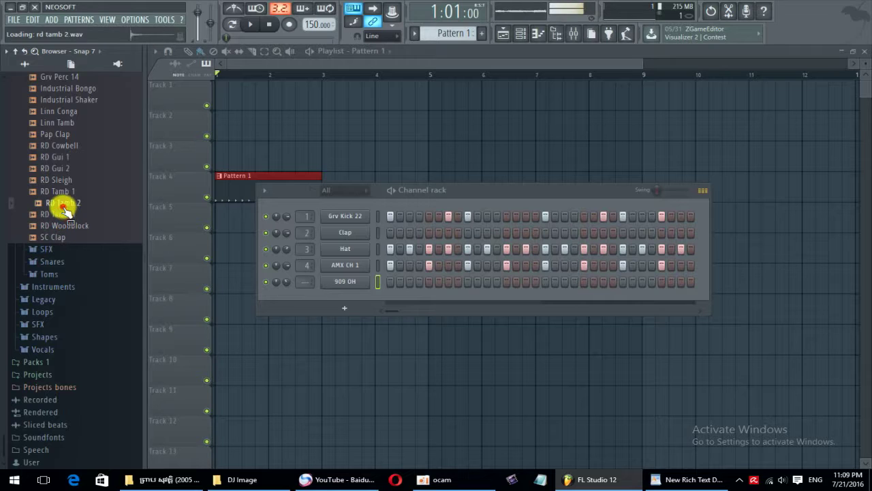
pyautogui.moveTo(62, 203); pyautogui.dragTo(347, 266)
pyautogui.press('space')
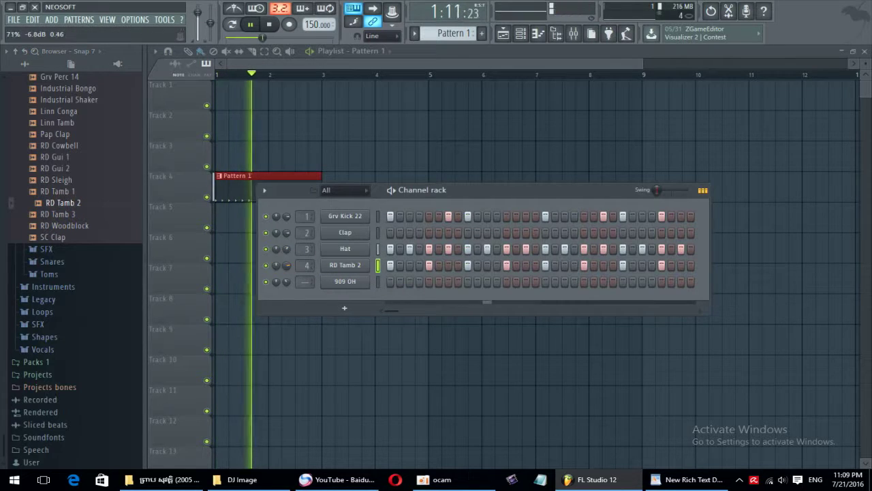
pyautogui.press('space')
# Collapse the browser tree and open the Cowbells folder inside New > 104 Percussion Samples.
pyautogui.click(68, 192)
pyautogui.moveTo(2, 198); pyautogui.dragTo(4, 65)
pyautogui.click(15, 51)
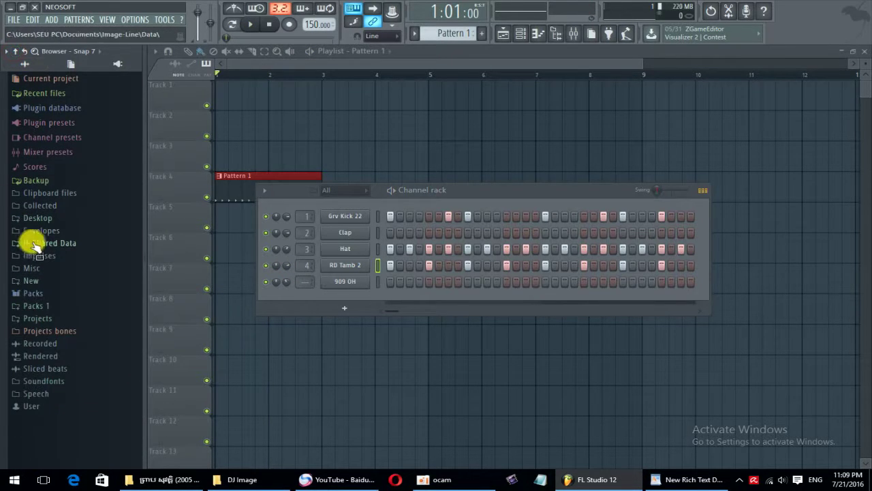
pyautogui.click(39, 281)
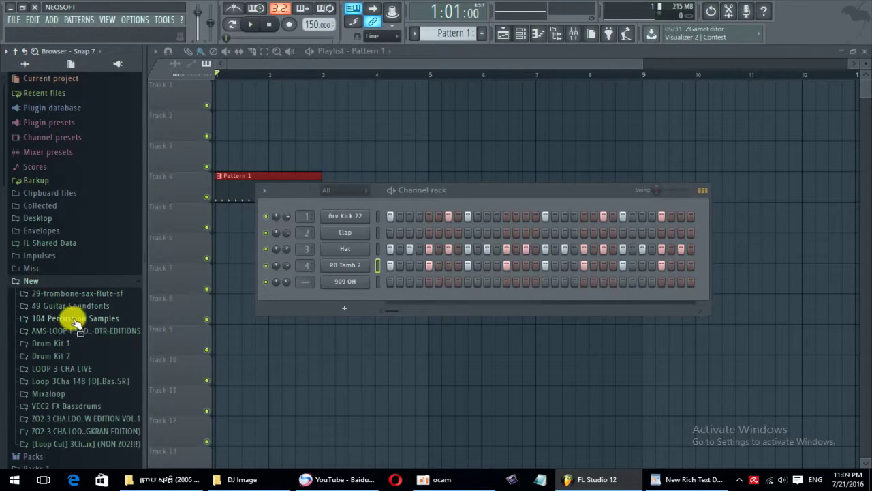
pyautogui.click(71, 318)
pyautogui.scroll(-3, 68, 295)
pyautogui.click(62, 286)
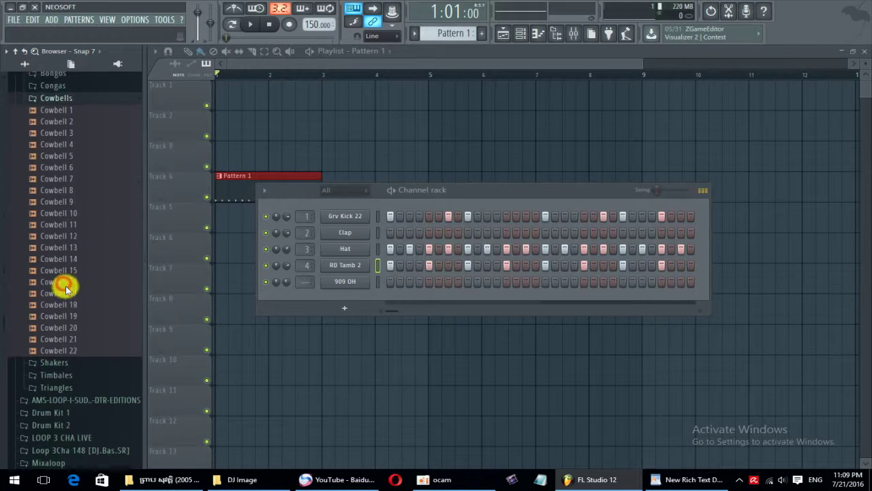
# Audition the cowbell samples, including Cowbell 13 and Cowbell 15.
pyautogui.click(66, 278)
pyautogui.click(67, 229)
pyautogui.click(60, 188)
pyautogui.click(57, 177)
pyautogui.click(55, 222)
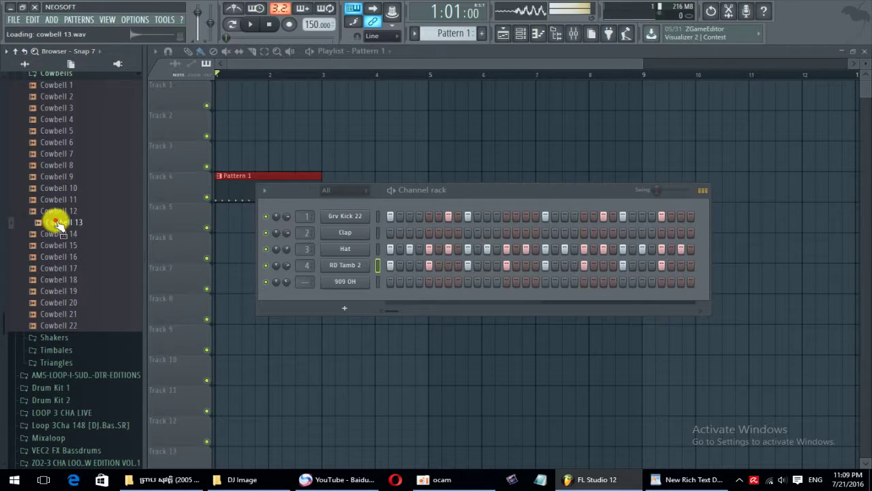
pyautogui.click(65, 234)
pyautogui.click(65, 246)
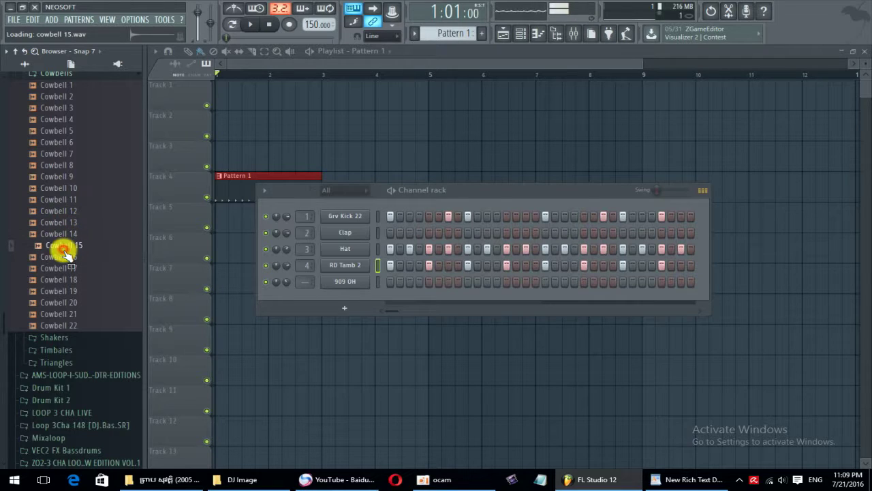
pyautogui.click(67, 224)
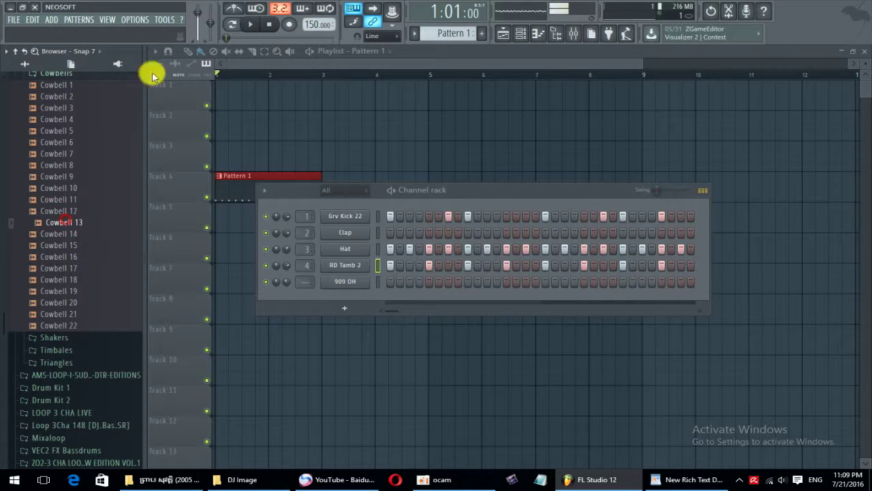
# Adjust the system speaker volume and audition more cowbell samples, including Cowbell 7, 14 and 17.
pyautogui.click(783, 480)
pyautogui.click(727, 453)
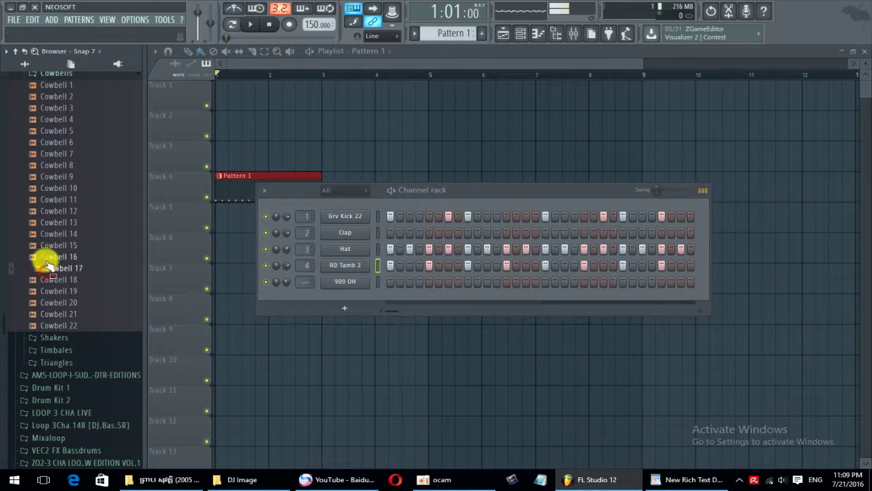
pyautogui.click(52, 211)
pyautogui.click(52, 221)
pyautogui.click(50, 234)
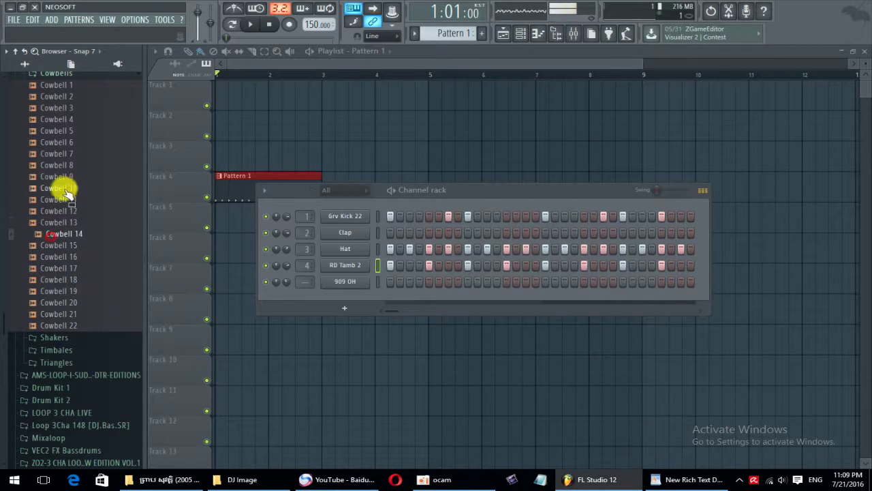
pyautogui.click(56, 155)
pyautogui.click(36, 258)
pyautogui.click(61, 197)
pyautogui.click(58, 165)
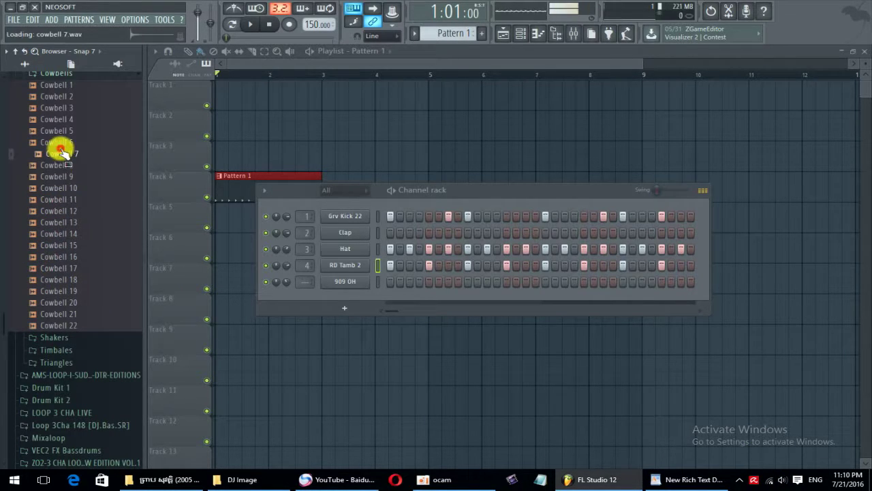
# Replace the Clap channel's sample with Cowbell 8, filling every fourth step, and preview the pattern.
pyautogui.moveTo(54, 165); pyautogui.dragTo(343, 232)
pyautogui.rightClick(343, 232)
pyautogui.click(470, 279)
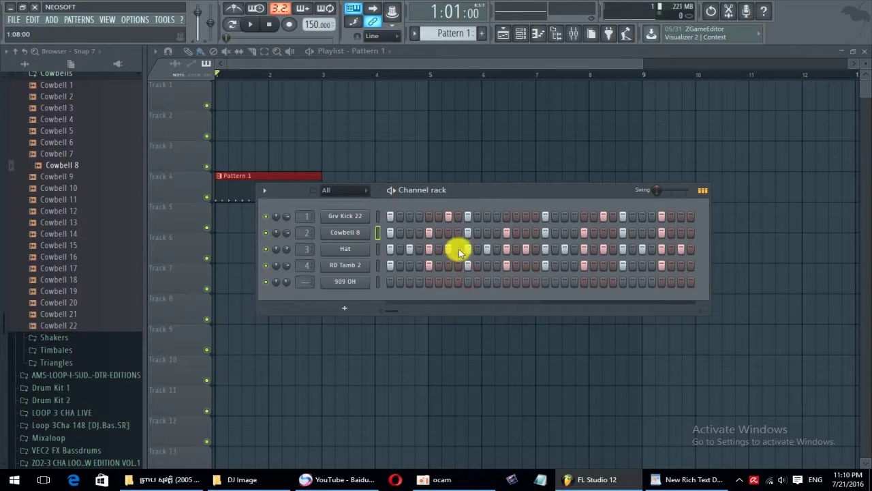
pyautogui.press('space')
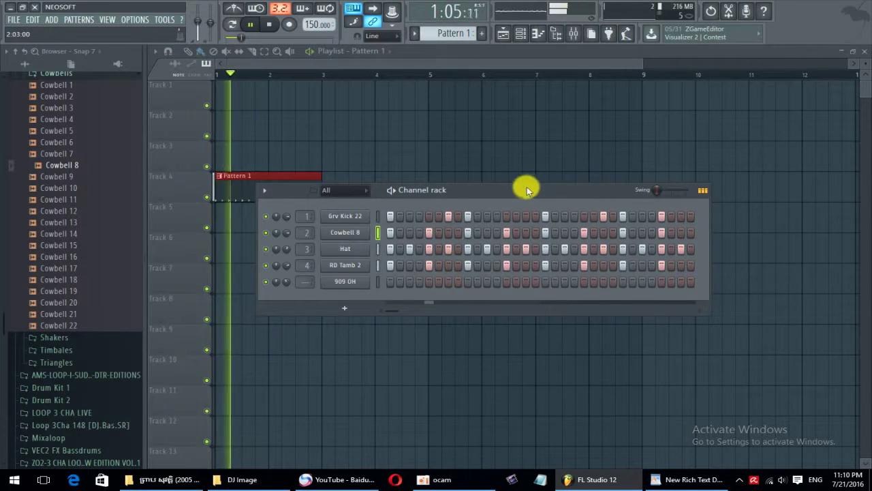
pyautogui.moveTo(526, 188)
pyautogui.mouseDown()
pyautogui.moveTo(536, 195)
pyautogui.moveTo(527, 198)
pyautogui.mouseUp()
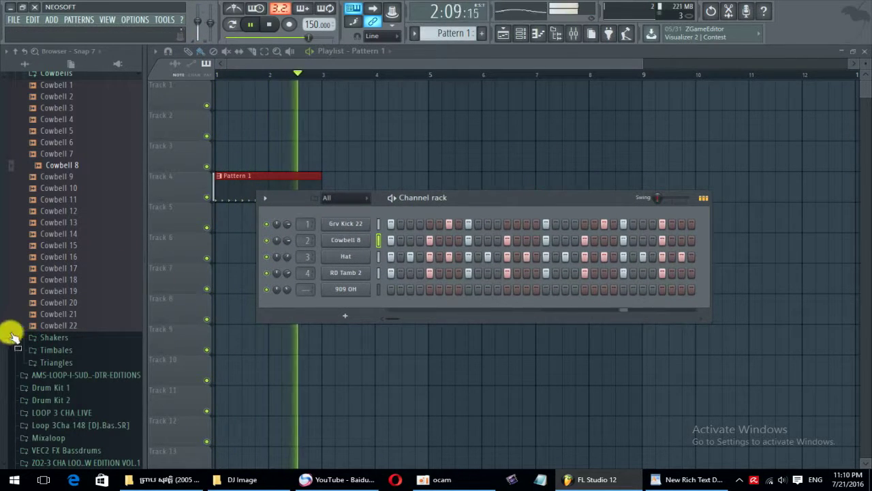
pyautogui.press('space')
# Open the Snares folder inside Packs > Drums in the browser.
pyautogui.scroll(-4, 4, 381)
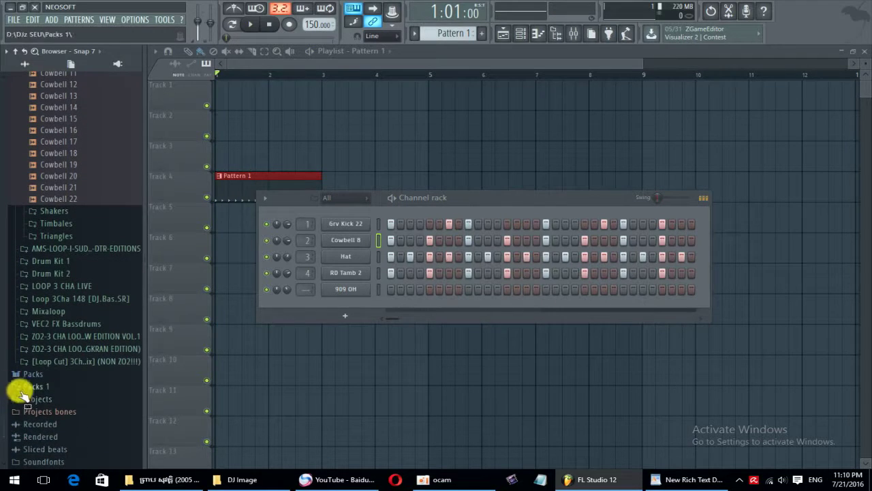
pyautogui.click(13, 368)
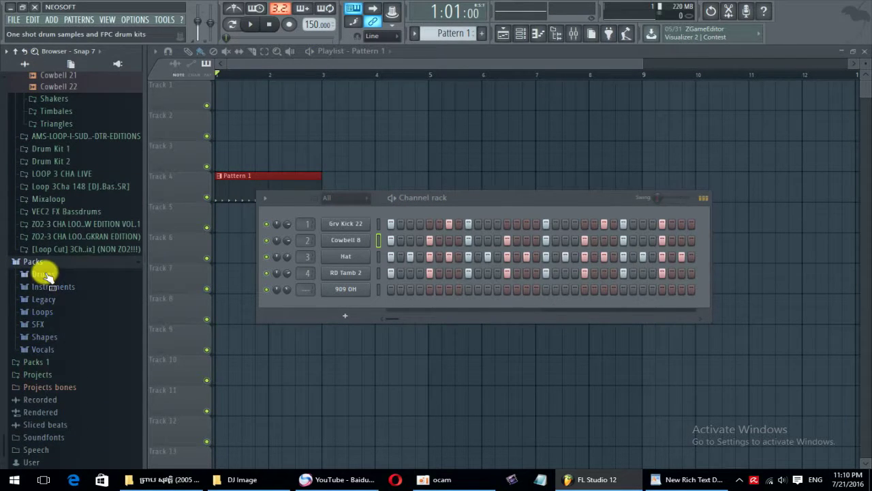
pyautogui.click(44, 274)
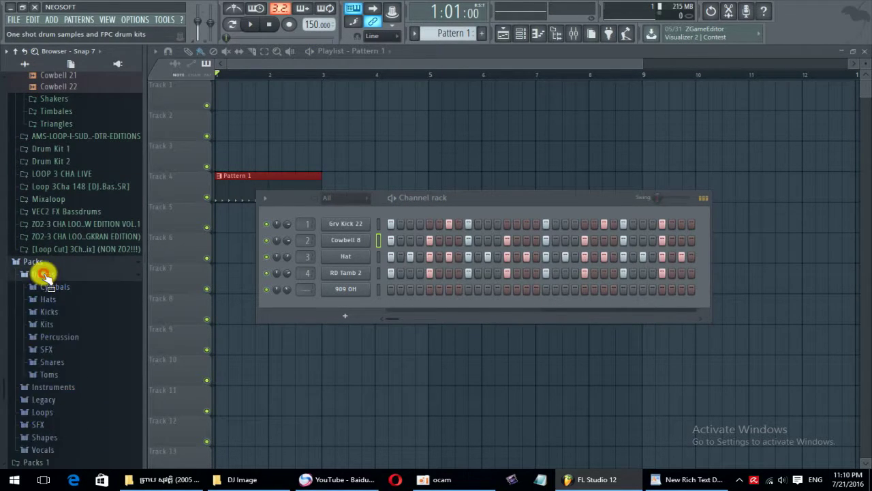
pyautogui.scroll(-3, 43, 270)
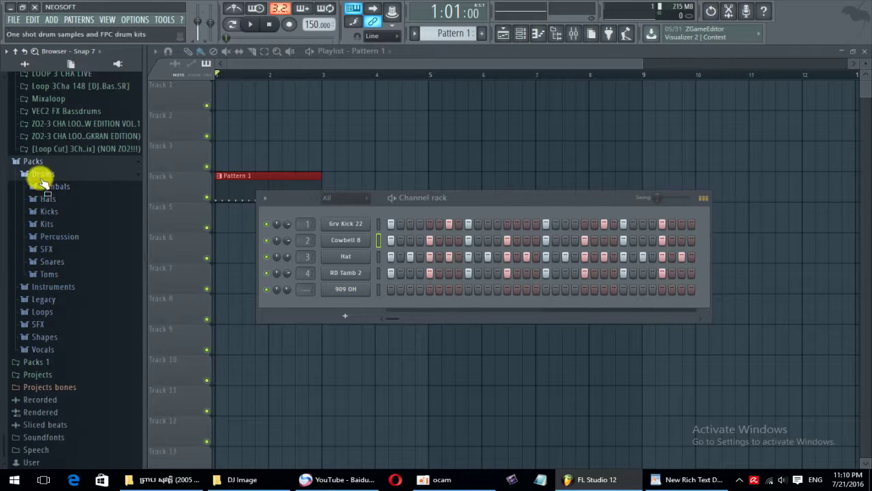
pyautogui.click(47, 261)
pyautogui.scroll(-4, 47, 255)
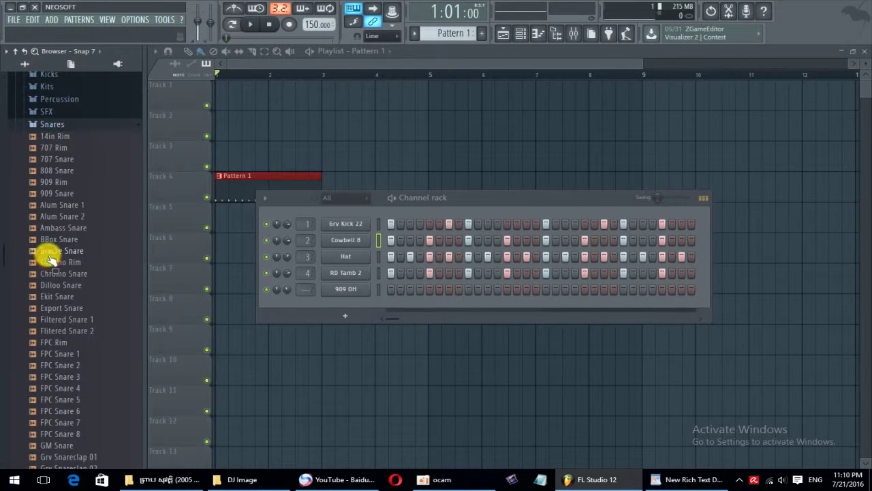
pyautogui.scroll(-2, 70, 317)
# Add FPC Snare 1 as a new channel with hits on steps 5, 13 and 21, and play the pattern.
pyautogui.click(81, 318)
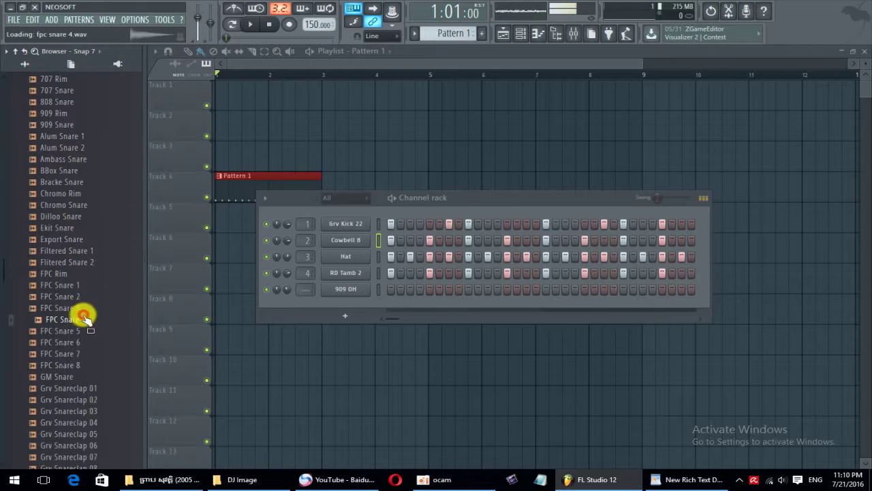
pyautogui.scroll(-2, 77, 310)
pyautogui.click(74, 217)
pyautogui.click(68, 229)
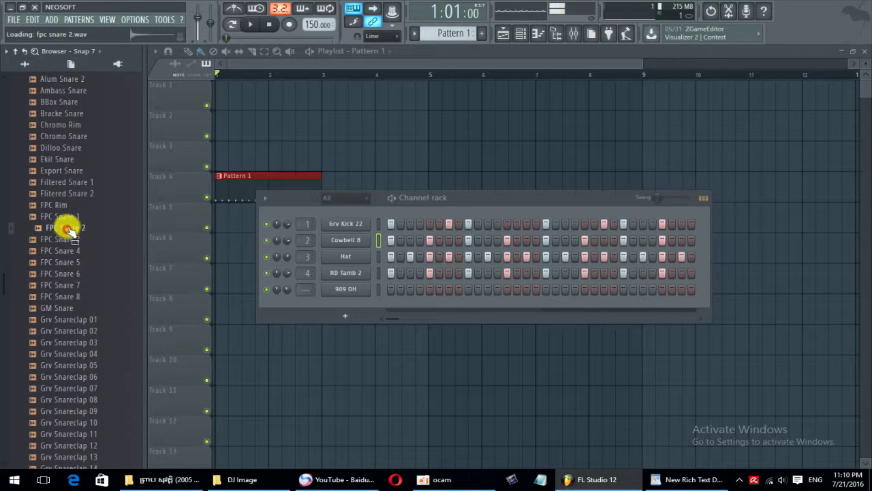
pyautogui.click(70, 216)
pyautogui.moveTo(69, 219); pyautogui.dragTo(362, 304)
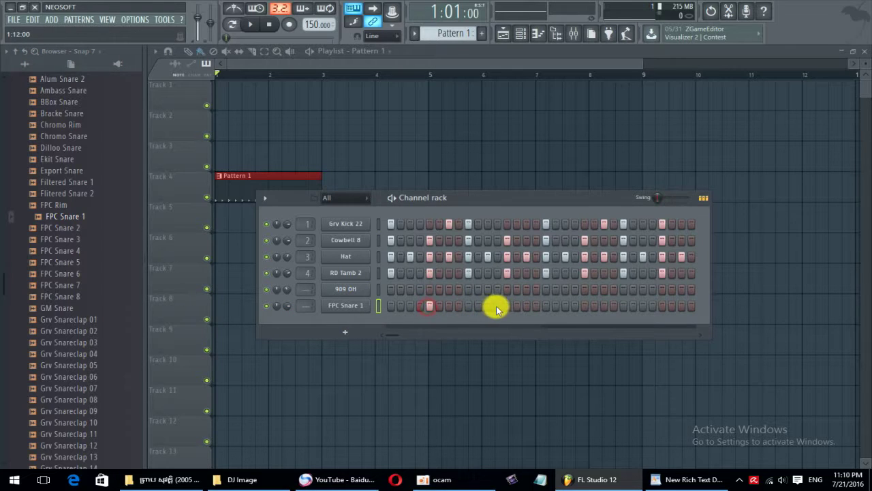
pyautogui.press('space')
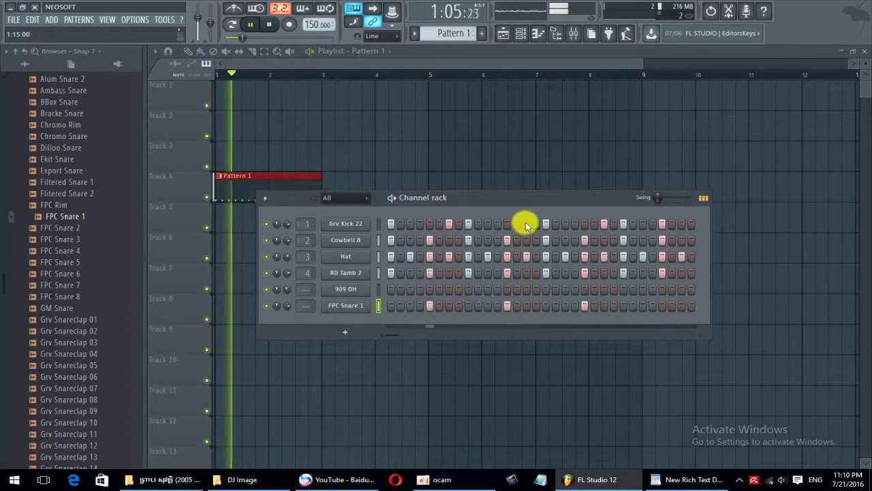
pyautogui.moveTo(488, 198); pyautogui.dragTo(485, 196)
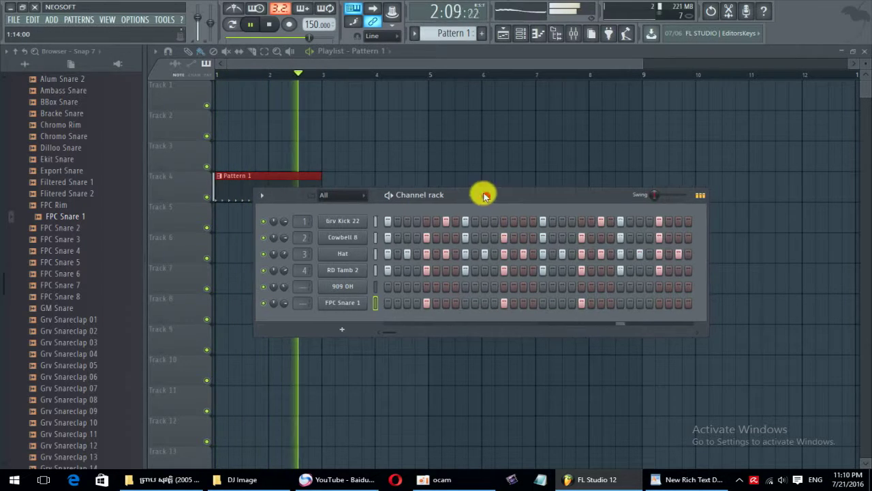
# Adjust the FPC Snare 1 volume and add 909 OH hits on every fourth step from step 3 to 31, playing the pattern.
pyautogui.moveTo(285, 304); pyautogui.dragTo(285, 297)
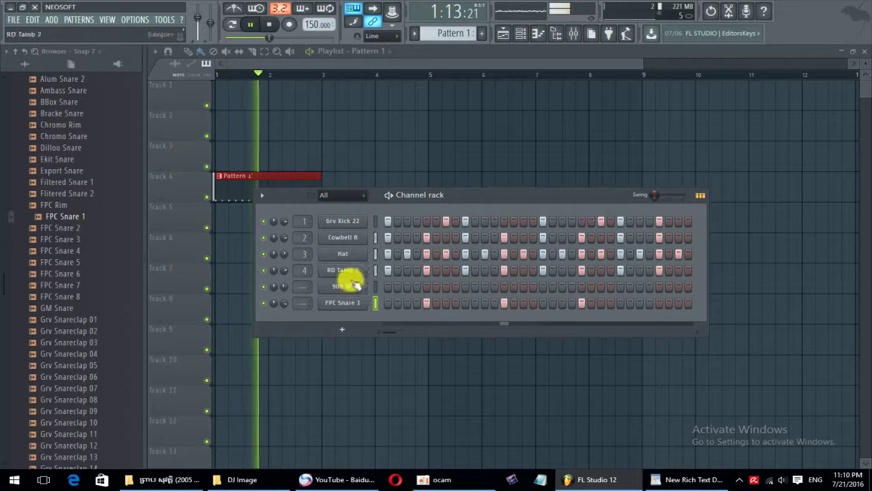
pyautogui.moveTo(415, 195); pyautogui.dragTo(416, 190)
pyautogui.press('space')
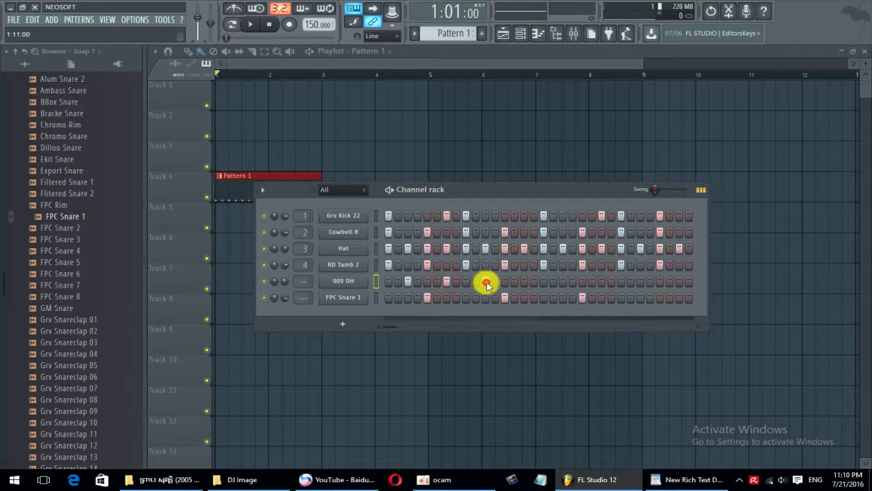
pyautogui.press('space')
pyautogui.moveTo(486, 284); pyautogui.dragTo(675, 282)
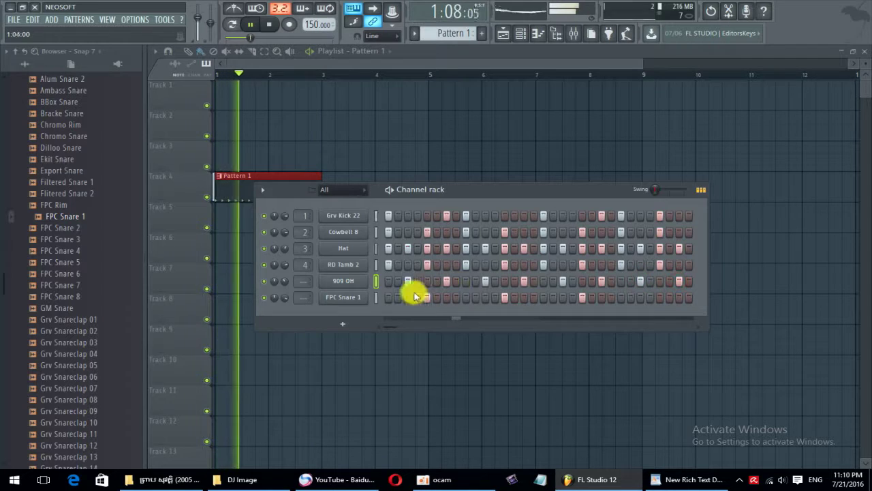
# Add a snare hit on step 29, adjust the 909 OH volume, and set Grv Kick 22 on steps 1, 7, 9, 15, 17, 23 and 25.
pyautogui.click(660, 297)
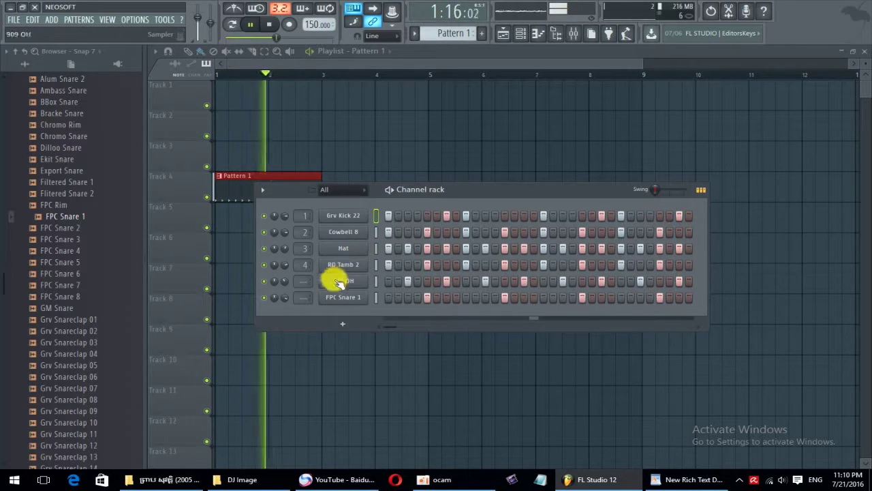
pyautogui.moveTo(286, 283); pyautogui.dragTo(285, 291)
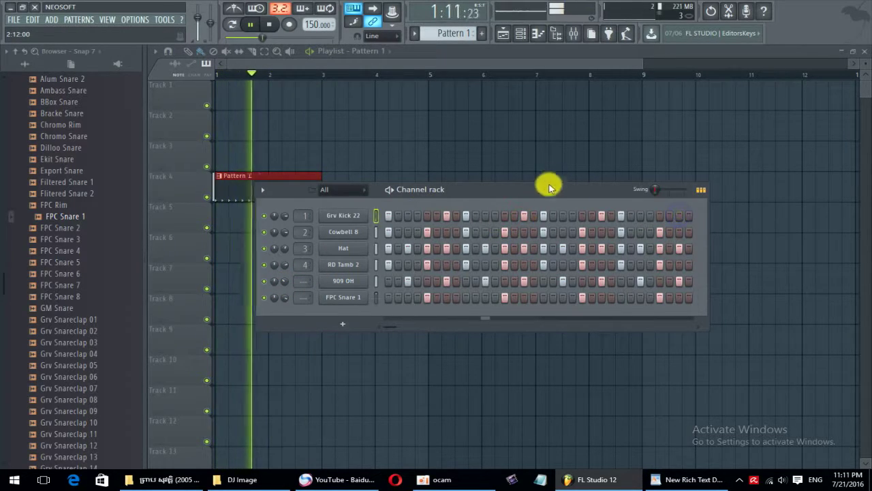
pyautogui.moveTo(551, 188); pyautogui.dragTo(531, 230)
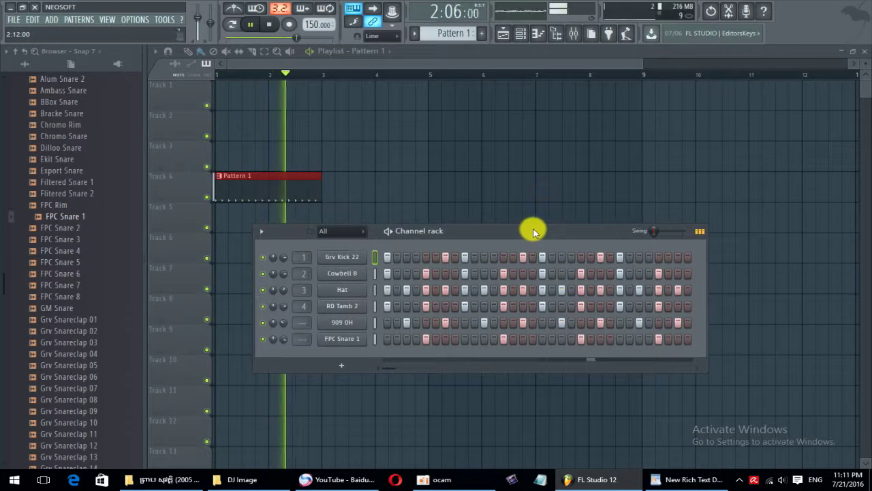
# Stop playback and place a second Pattern 1 clip at bar 3 on Track 4 of the playlist.
pyautogui.rightClick(455, 206)
pyautogui.press('space')
pyautogui.scroll(-2, 259, 77)
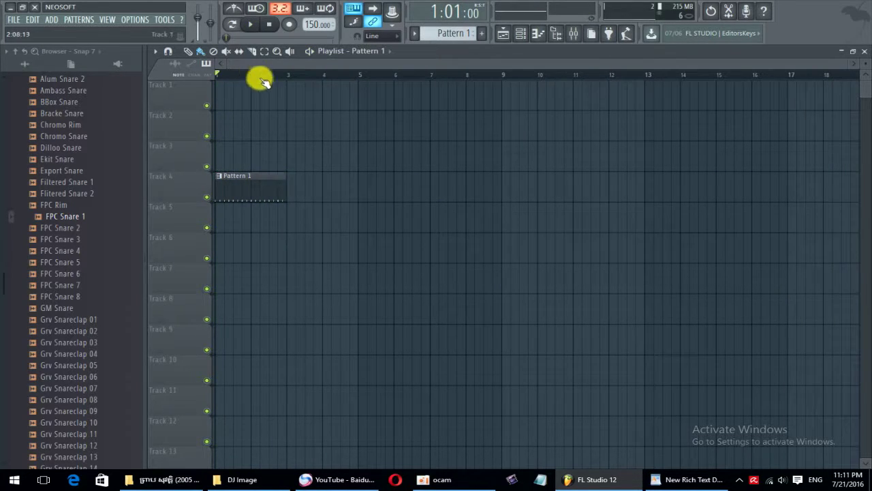
pyautogui.click(291, 193)
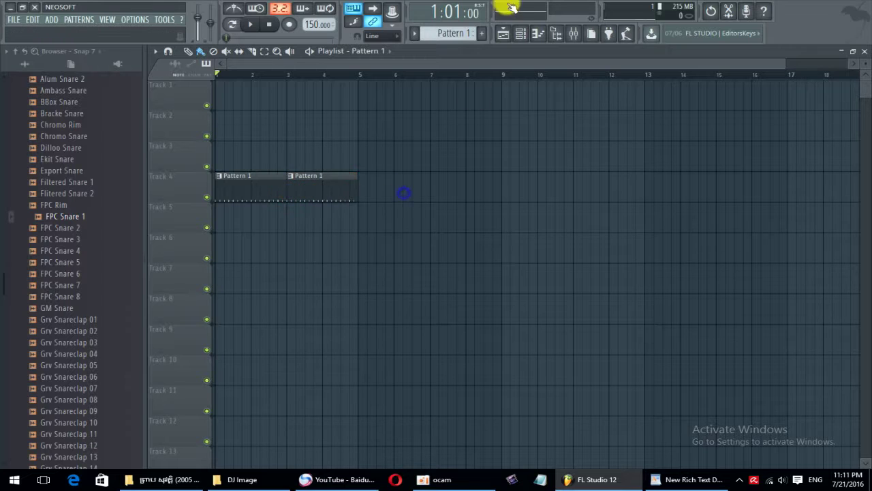
# In Pattern 2, enter FPC Snare 1 hits on steps 1, 5 and 7 to 14, and preview the pattern.
pyautogui.click(521, 34)
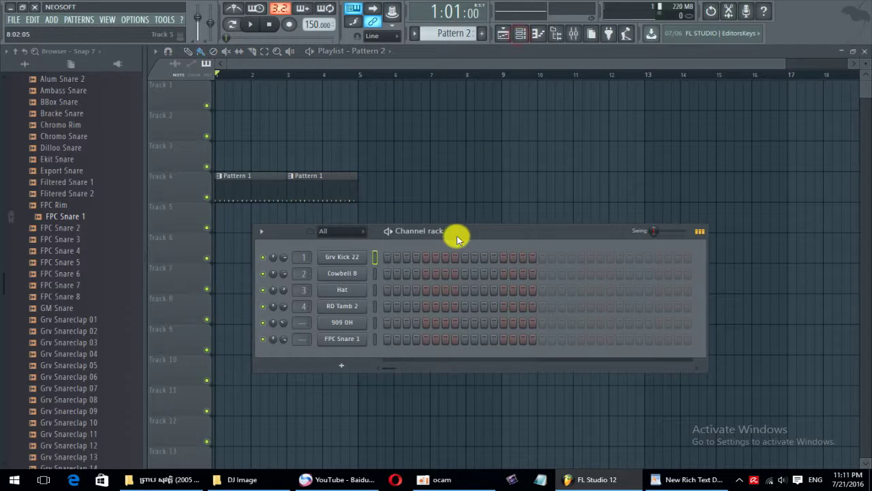
pyautogui.moveTo(454, 236); pyautogui.dragTo(451, 212)
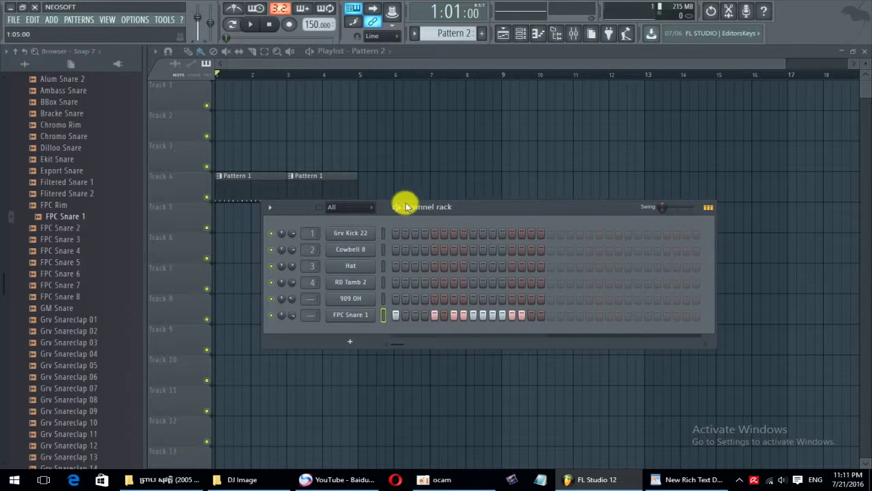
pyautogui.press('space')
# Refine the Pattern 2 snare roll to hits on steps 1, 5, 7, 9, 11, 12, 13 and 15, and preview it.
pyautogui.moveTo(476, 325)
pyautogui.mouseDown()
pyautogui.moveTo(505, 317)
pyautogui.moveTo(461, 315)
pyautogui.moveTo(482, 321)
pyautogui.mouseUp()
pyautogui.press('space')
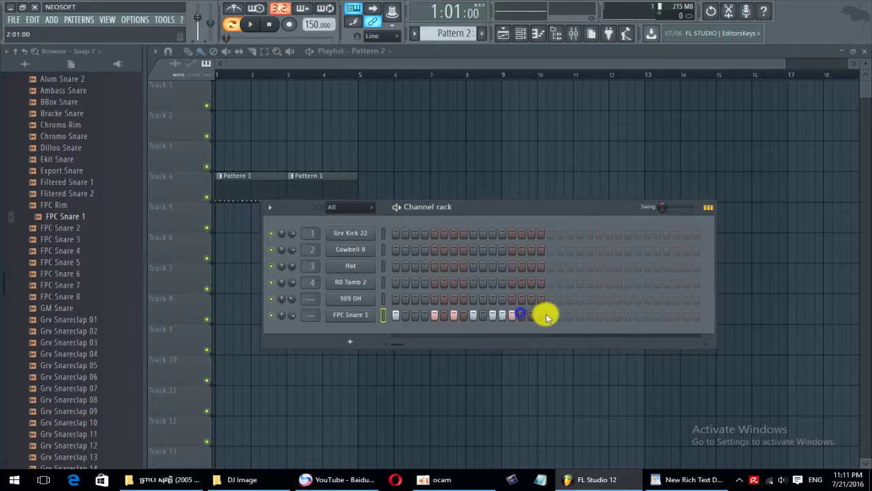
pyautogui.click(550, 315)
pyautogui.click(531, 315)
pyautogui.rightClick(549, 315)
pyautogui.press('space')
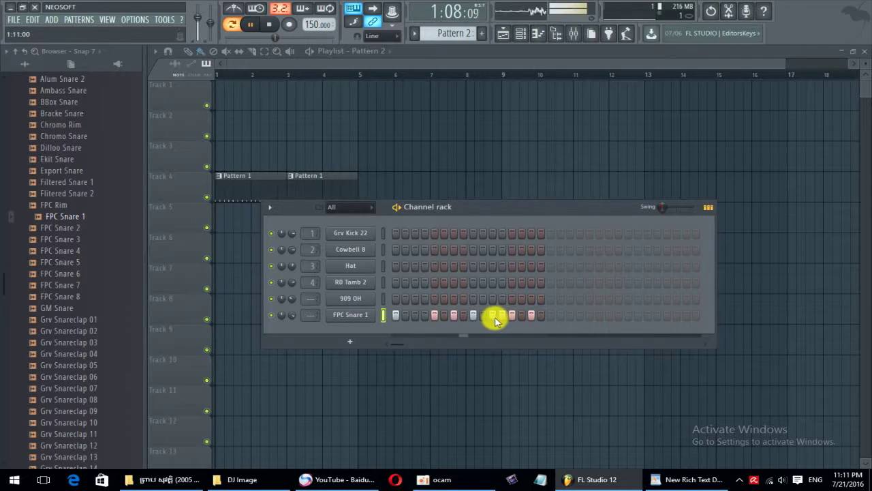
pyautogui.press('space')
# Place Pattern 2 at bar 5 on Track 5 and two more Pattern 1 clips at bars 6 and 8 on Track 4.
pyautogui.press('F6')
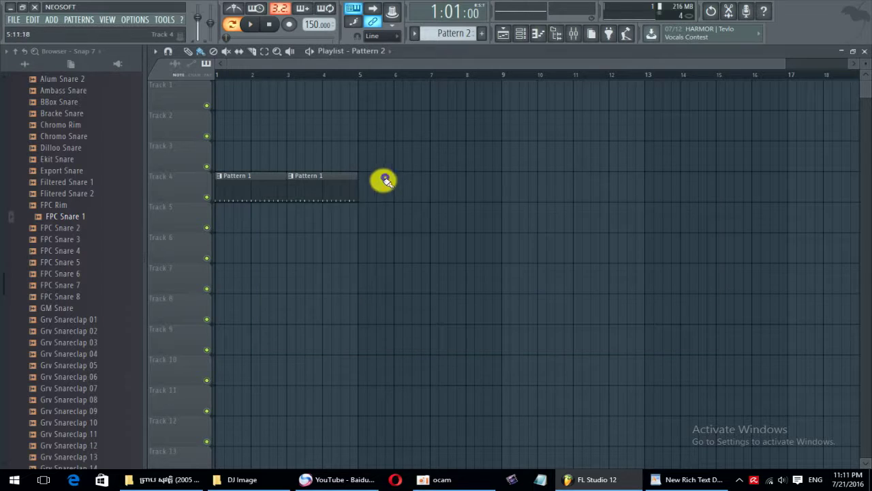
pyautogui.click(358, 221)
pyautogui.keyDown('ctrl'); pyautogui.rightClick(497, 231); pyautogui.keyUp('ctrl')
pyautogui.keyDown('ctrl'); pyautogui.moveTo(349, 179); pyautogui.dragTo(388, 189); pyautogui.keyUp('ctrl')
pyautogui.click(417, 242)
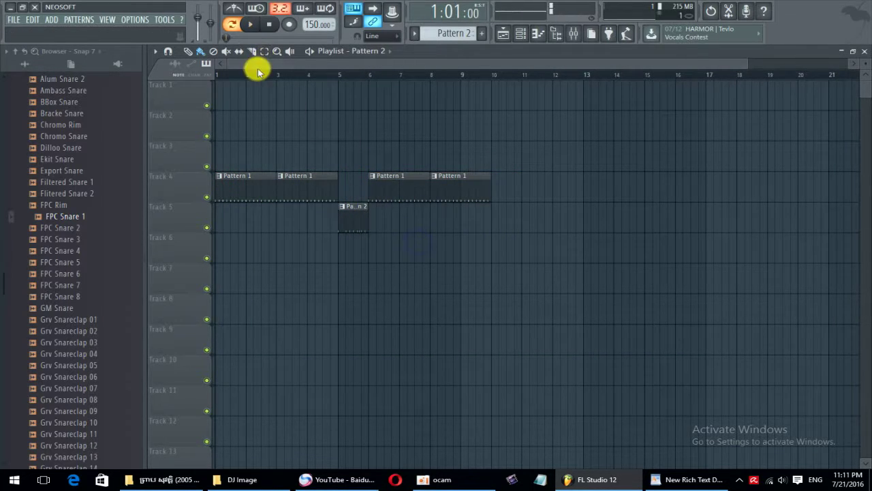
# Play the arrangement from the start and set the main volume to 94%.
pyautogui.click(257, 69)
pyautogui.press('space')
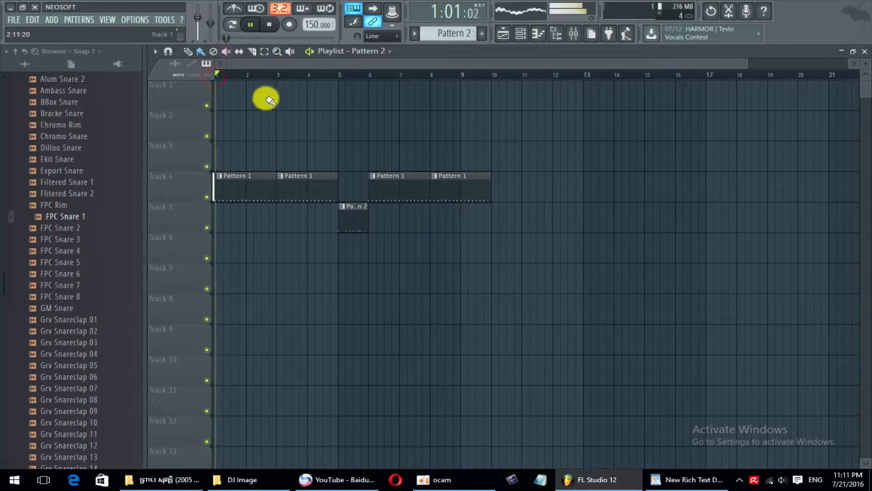
pyautogui.scroll(-1, 253, 89)
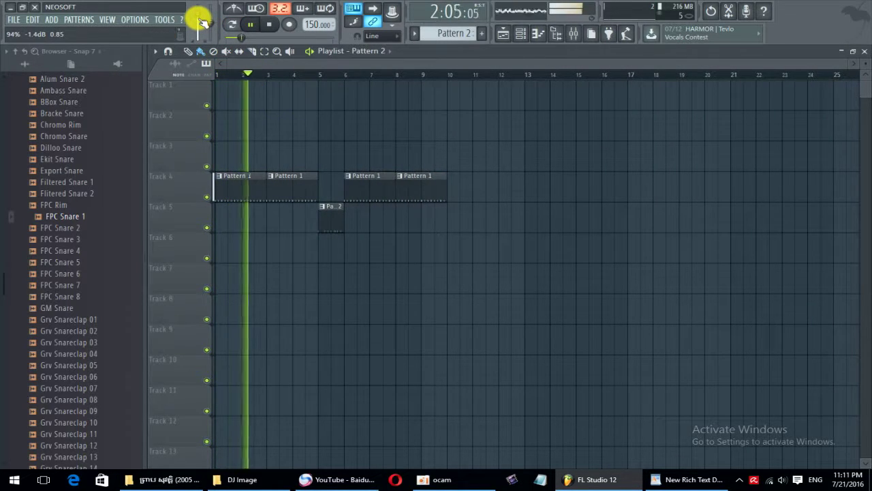
# Bring up the channel rack, move it clear of the playlist clips, and switch to Pattern 3.
pyautogui.click(510, 35)
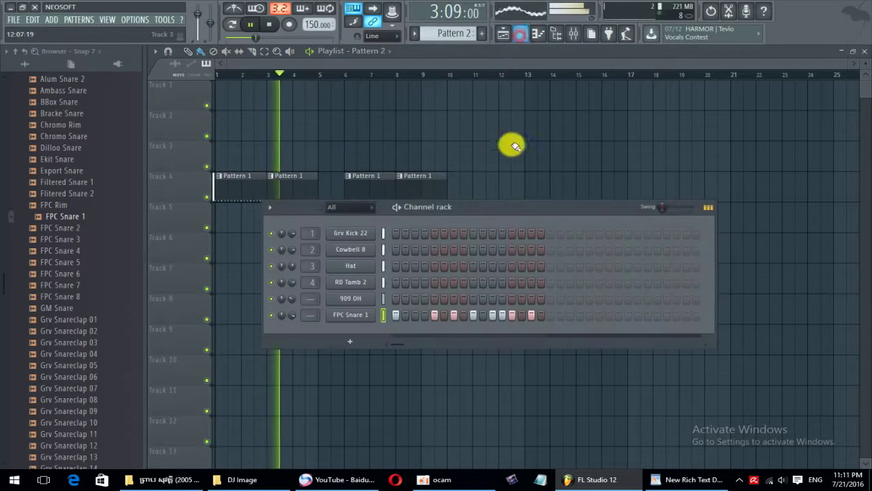
pyautogui.moveTo(502, 209); pyautogui.dragTo(593, 271)
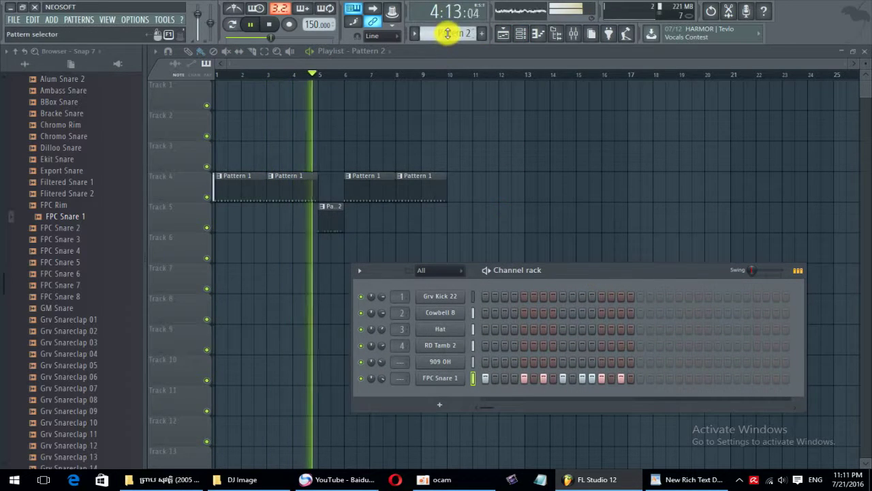
pyautogui.scroll(-1, 448, 33)
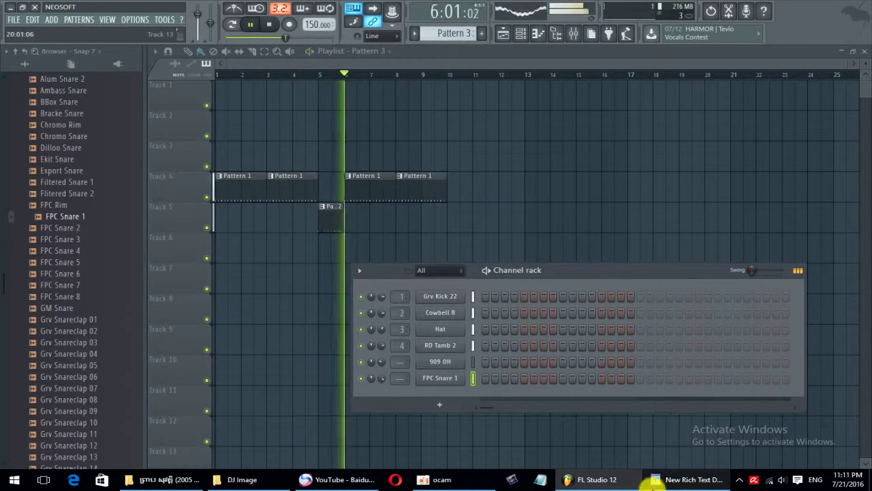
# Switch to WordPad, continue the notes after "Hat" with "បន្ទាប់មកយក Bass", and return to FL Studio.
pyautogui.click(666, 477)
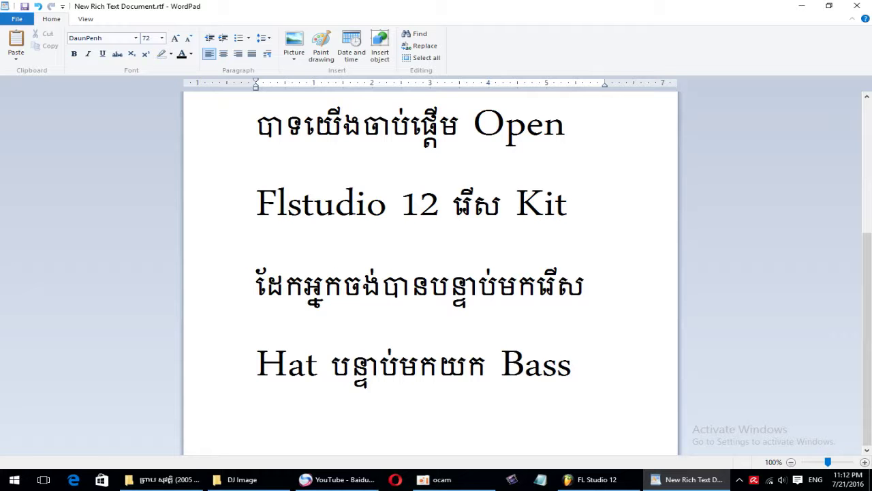
pyautogui.click(804, 8)
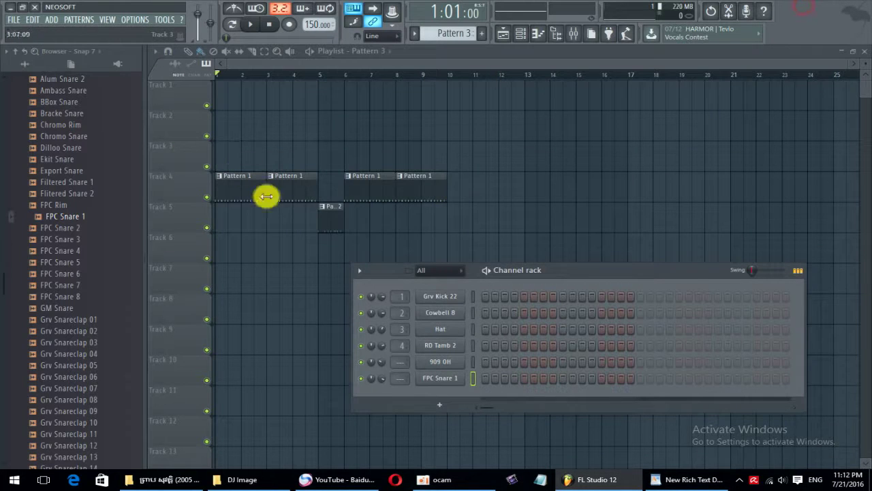
# Add a BooBass instrument channel to the channel rack.
pyautogui.moveTo(534, 279); pyautogui.dragTo(594, 257)
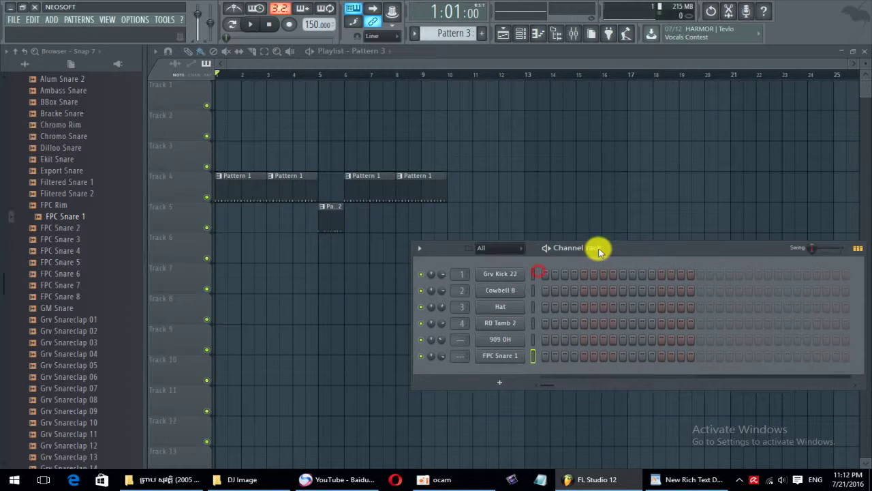
pyautogui.click(502, 382)
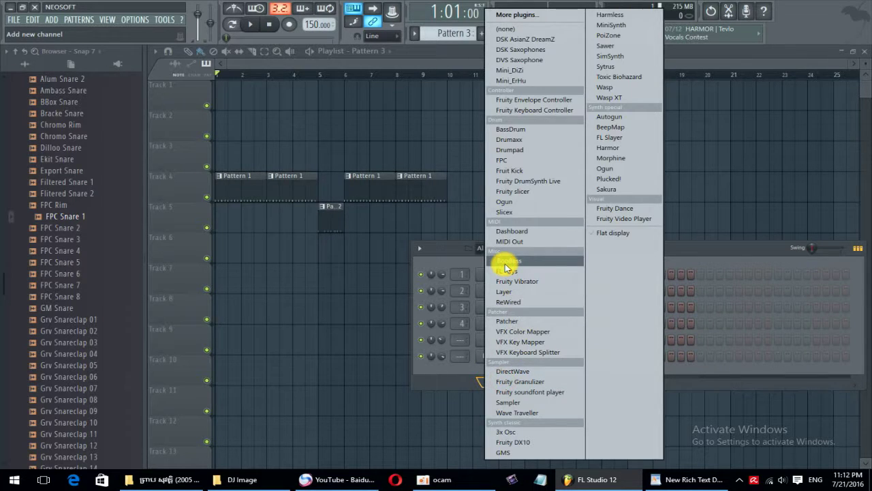
pyautogui.click(507, 261)
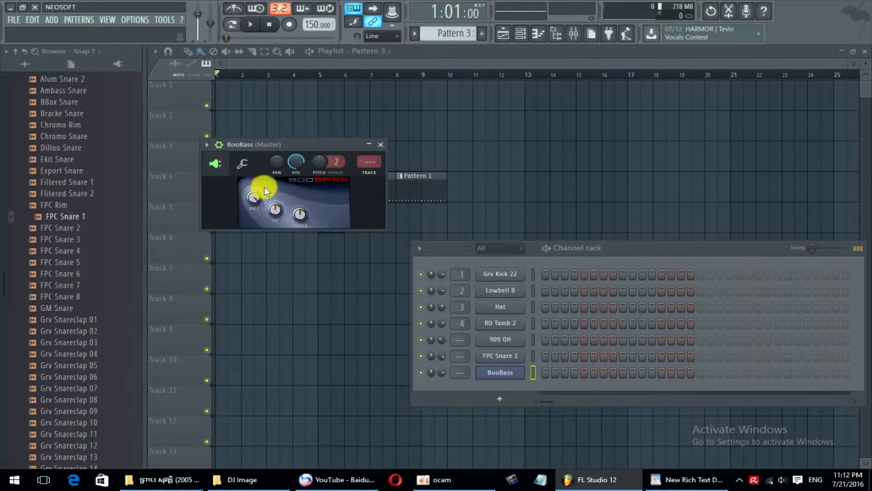
# Open the piano roll of the BooBass channel, add an F#4 note at the start of bar 1, and close the piano roll.
pyautogui.click(207, 145)
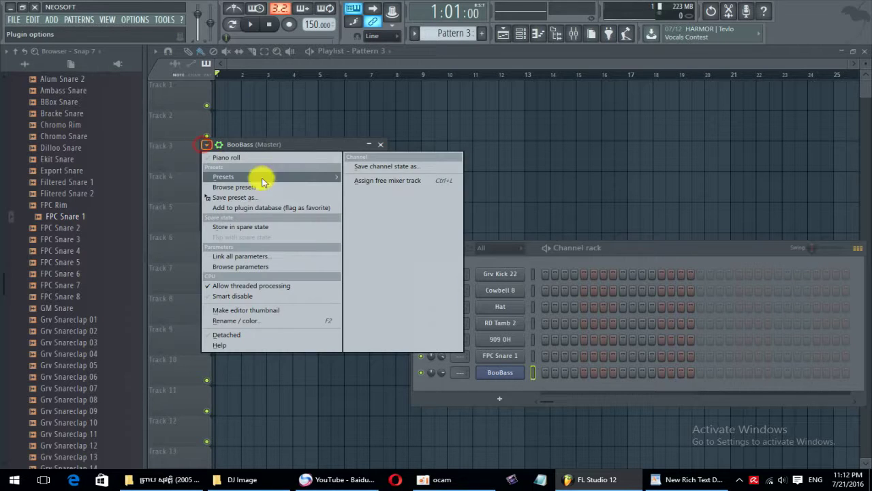
pyautogui.click(523, 374)
pyautogui.rightClick(523, 373)
pyautogui.click(538, 373)
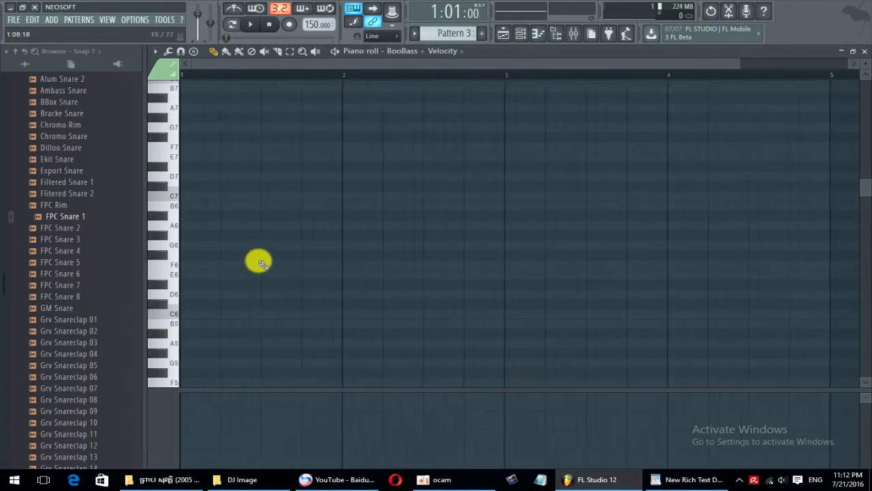
pyautogui.scroll(-1, 259, 261)
pyautogui.scroll(-3, 191, 271)
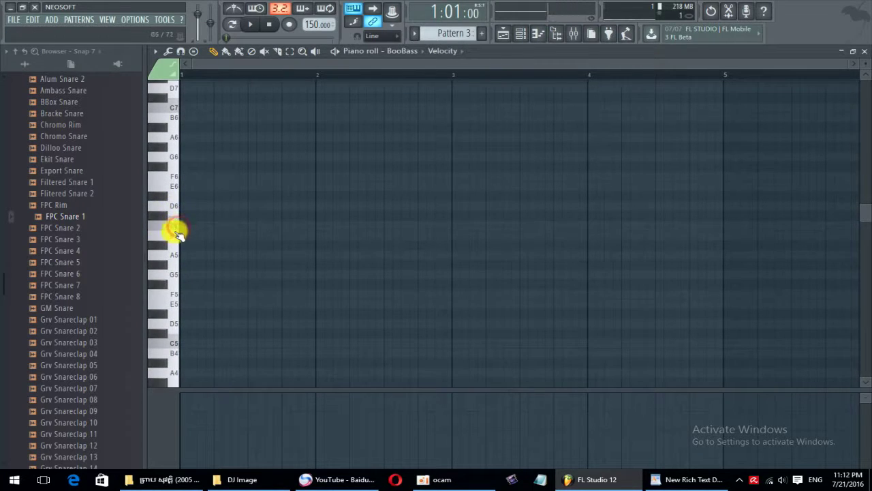
pyautogui.scroll(-6, 168, 347)
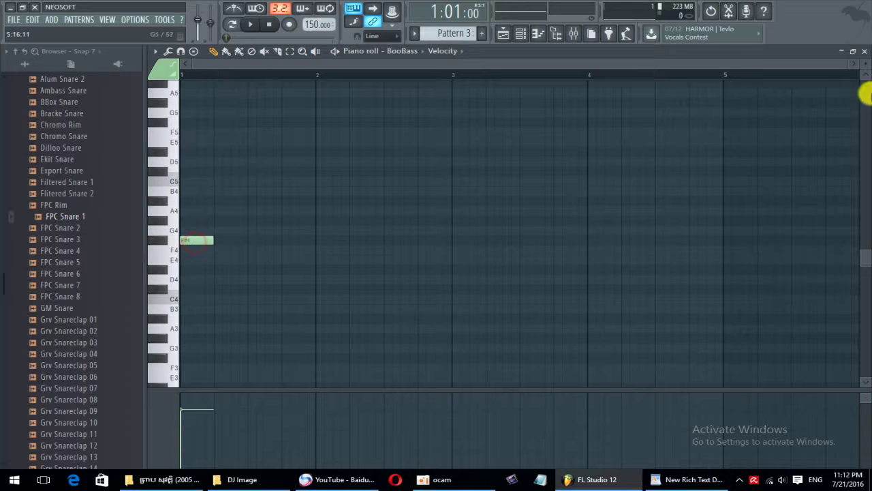
pyautogui.click(866, 53)
# Place Pattern 3 at bar 6 on Track 3 of the playlist and play the arrangement from bar 5.
pyautogui.click(506, 170)
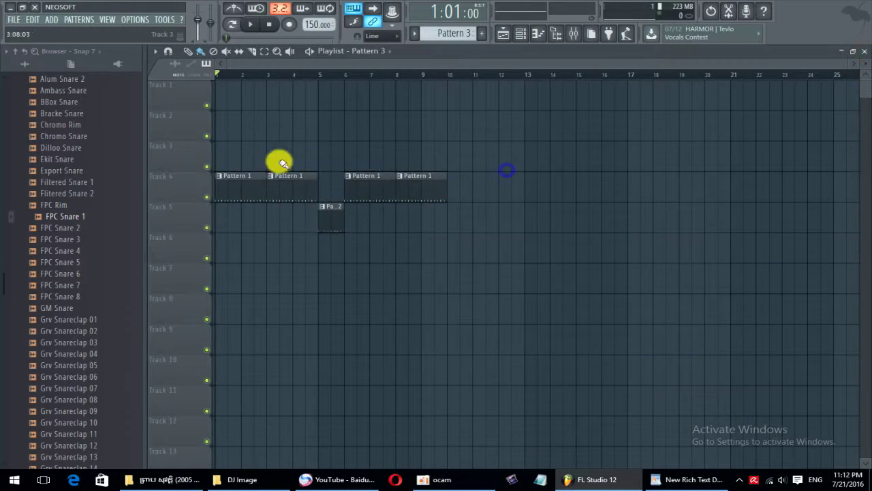
pyautogui.click(346, 164)
pyautogui.press('space')
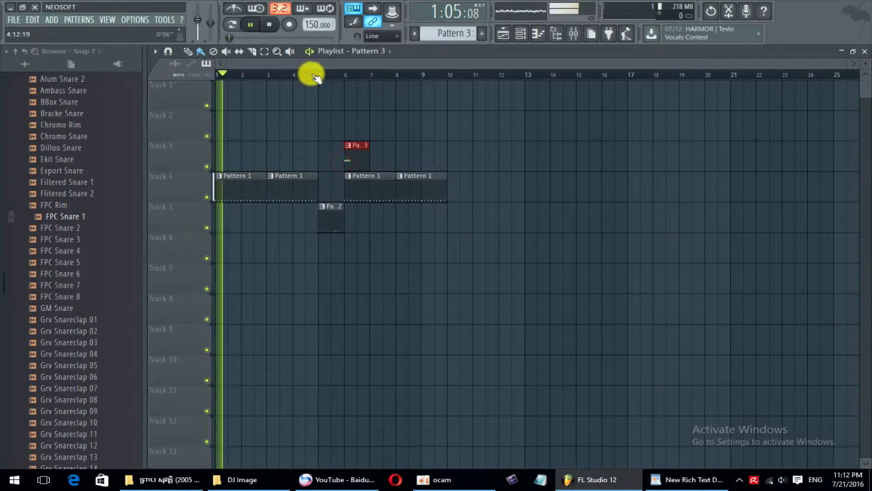
pyautogui.click(322, 75)
pyautogui.scroll(2, 400, 112)
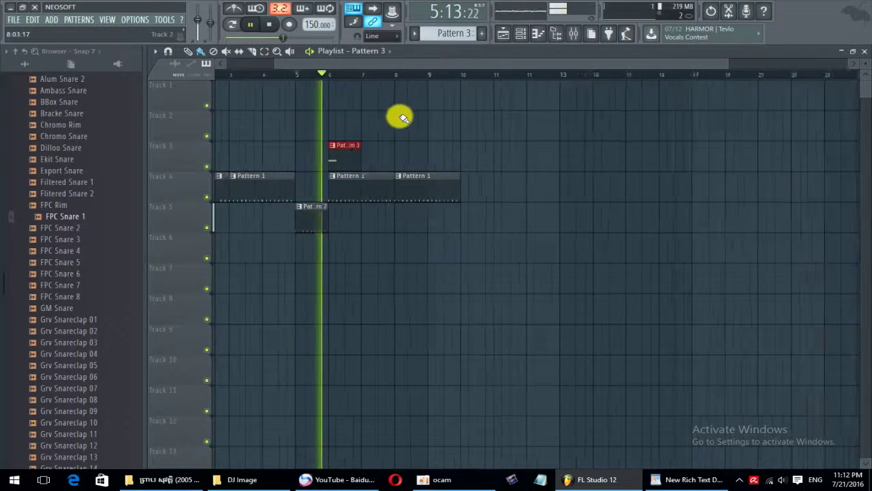
# Open Pattern 3's BooBass piano roll and add D#4 notes at steps 7 and 9 of bar 1, checking them in playback.
pyautogui.doubleClick(334, 160)
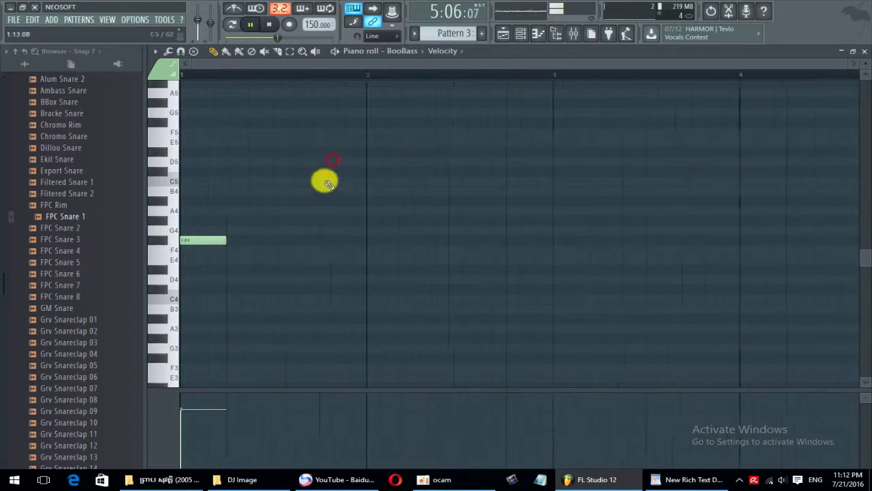
pyautogui.click(232, 270)
pyautogui.press('space')
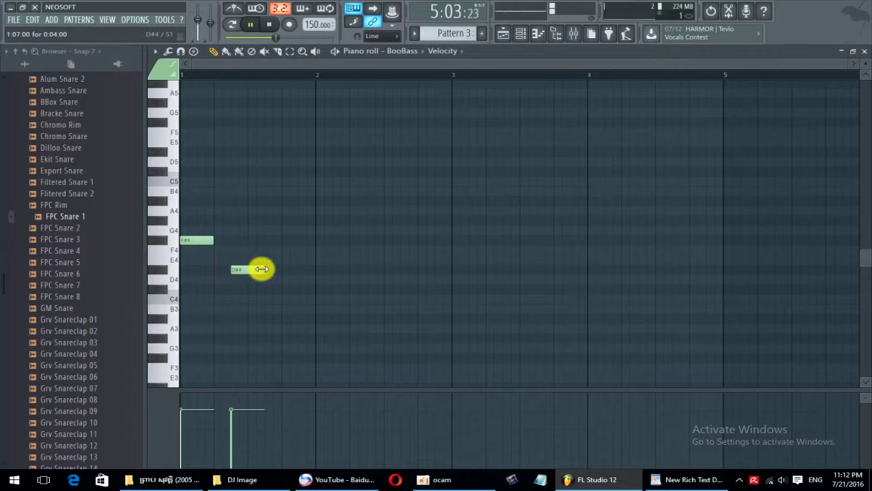
pyautogui.click(250, 271)
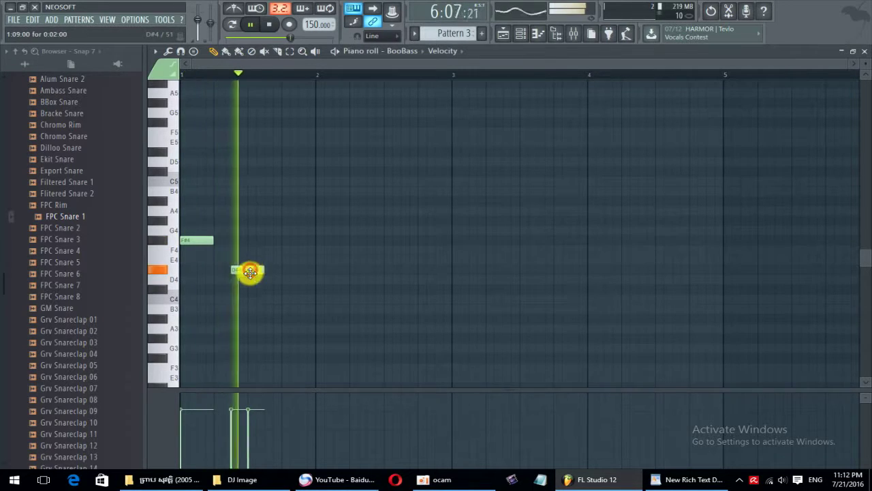
pyautogui.scroll(1, 250, 271)
pyautogui.press('space')
pyautogui.scroll(-1, 275, 242)
# Select all the BooBass notes in bar 1, raise them, and align all three on A#4.
pyautogui.moveTo(327, 193); pyautogui.dragTo(191, 282)
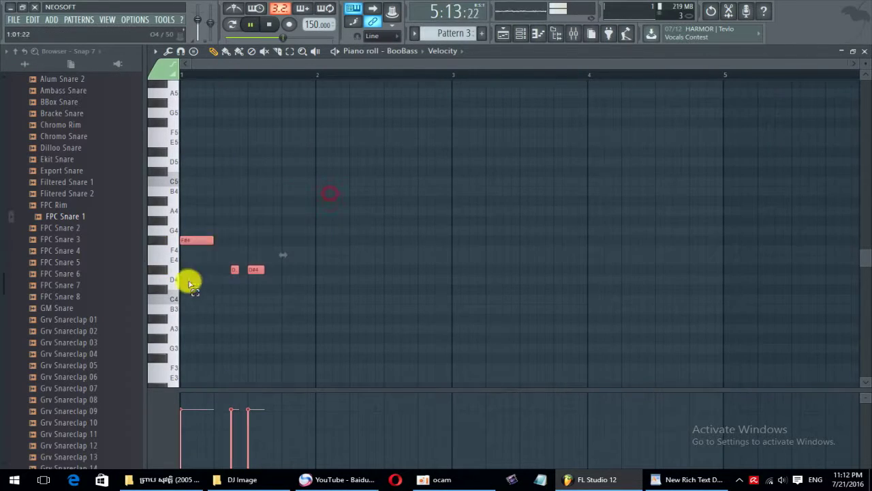
pyautogui.moveTo(194, 241); pyautogui.dragTo(187, 198)
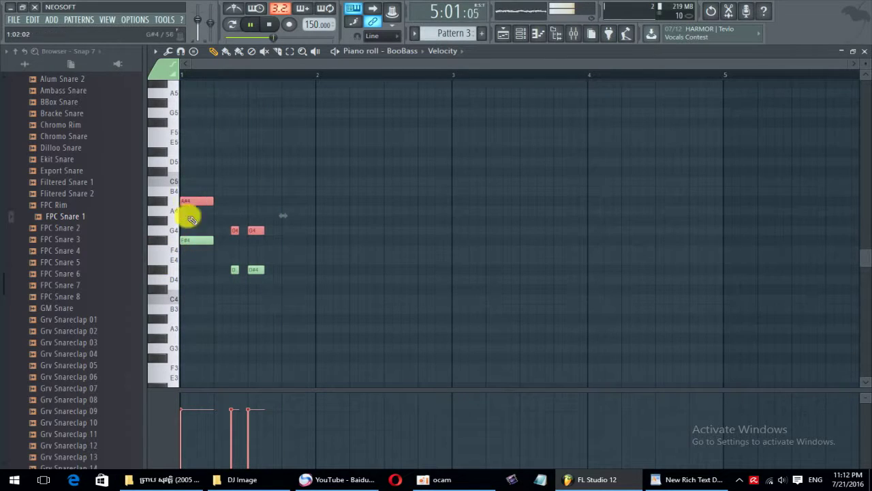
pyautogui.click(214, 259)
pyautogui.press('space')
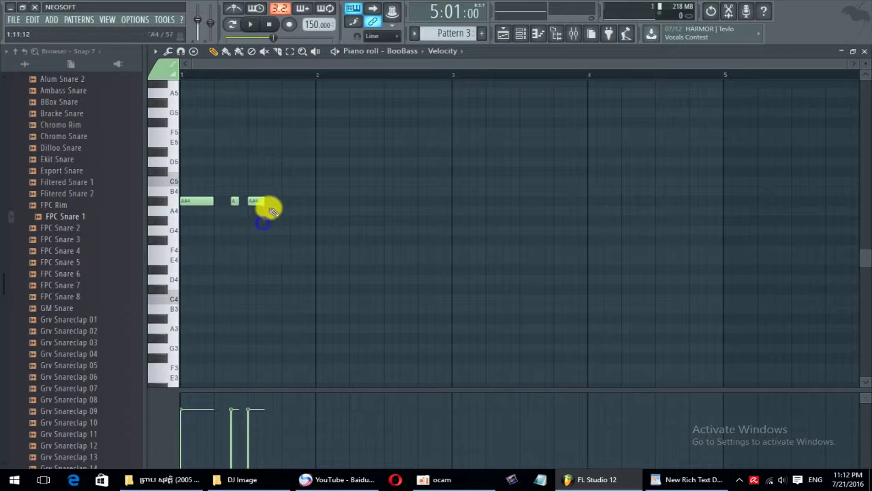
pyautogui.scroll(2, 171, 202)
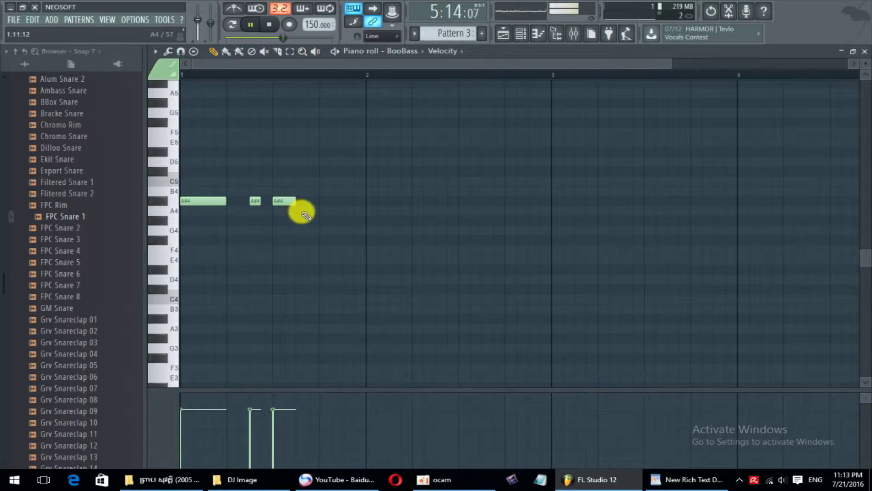
# Add two notes at steps 13 and 15 of bar 1, the first on C#5 and the second on A#4.
pyautogui.click(323, 200)
pyautogui.press('space')
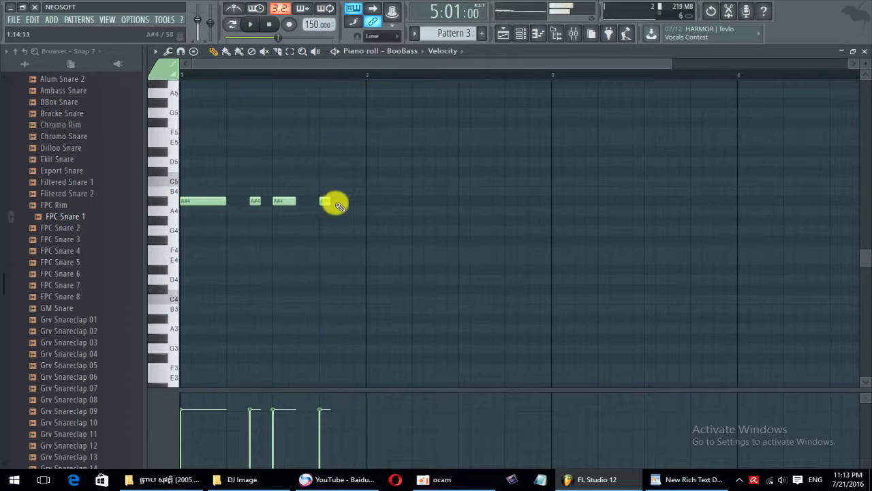
pyautogui.press('space')
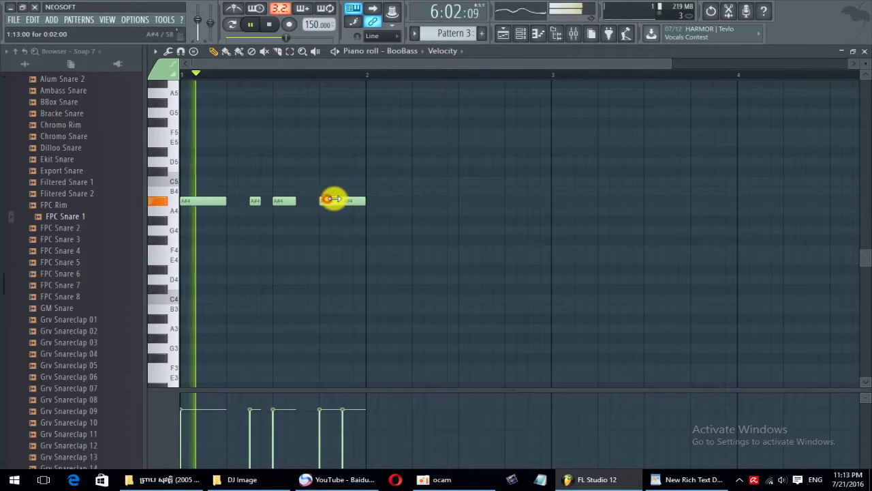
pyautogui.press('space')
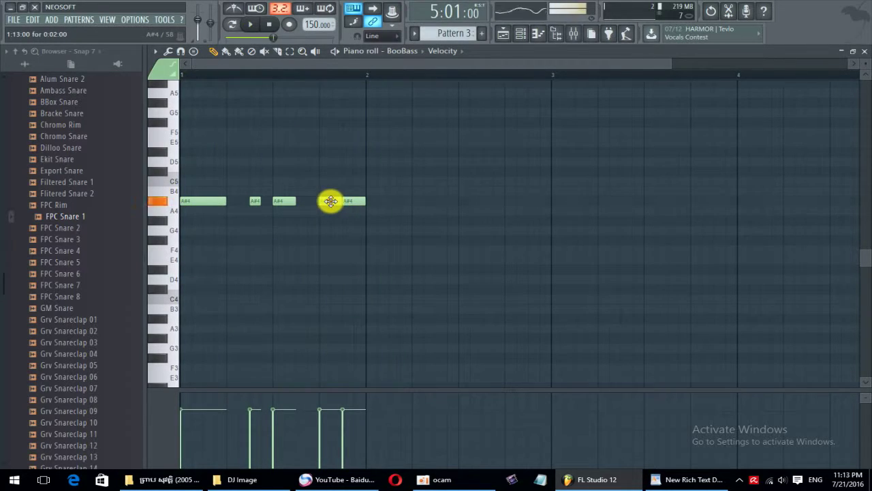
pyautogui.keyDown('ctrl'); pyautogui.scroll(-2, 219, 129); pyautogui.keyUp('ctrl')
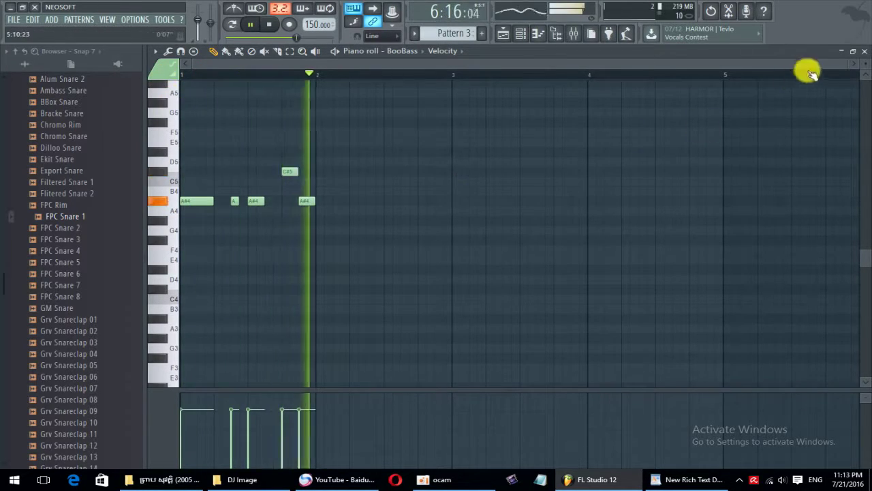
# Close the piano roll and repeat Pattern 3 on Track 3 of the playlist at bars 7, 8 and 9.
pyautogui.click(864, 52)
pyautogui.press('space')
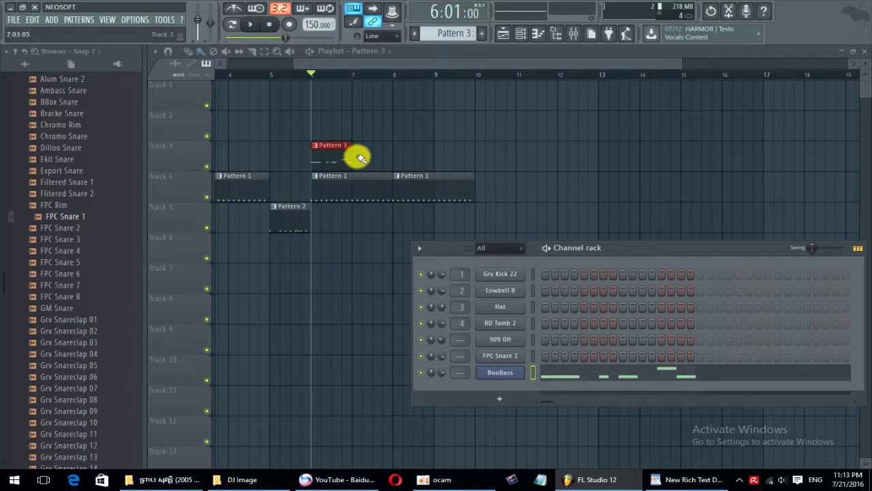
pyautogui.click(384, 158)
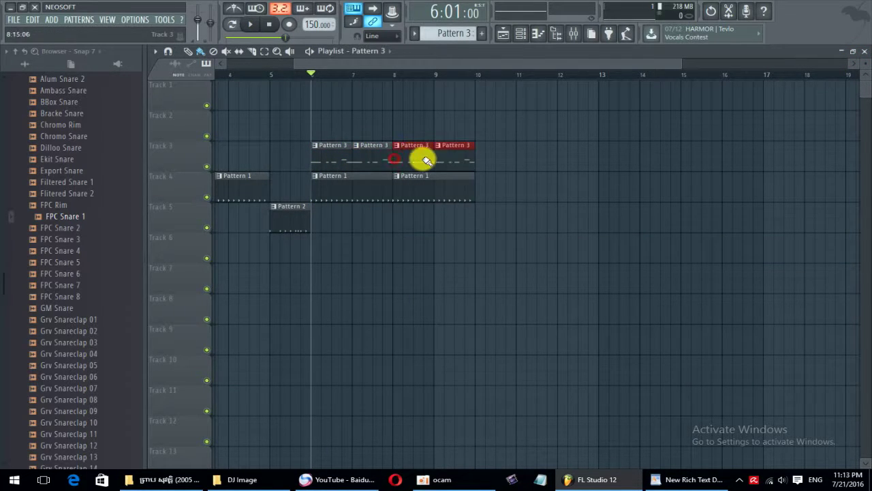
# Reopen the BooBass piano roll and raise all notes by two semitones, so the A#4 notes sit on C5.
pyautogui.doubleClick(444, 158)
pyautogui.scroll(-2, 429, 164)
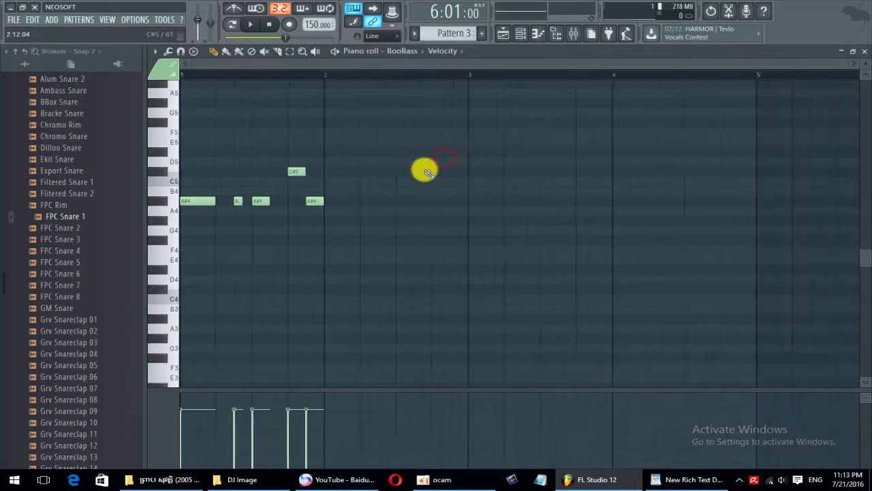
pyautogui.moveTo(416, 148); pyautogui.dragTo(224, 231)
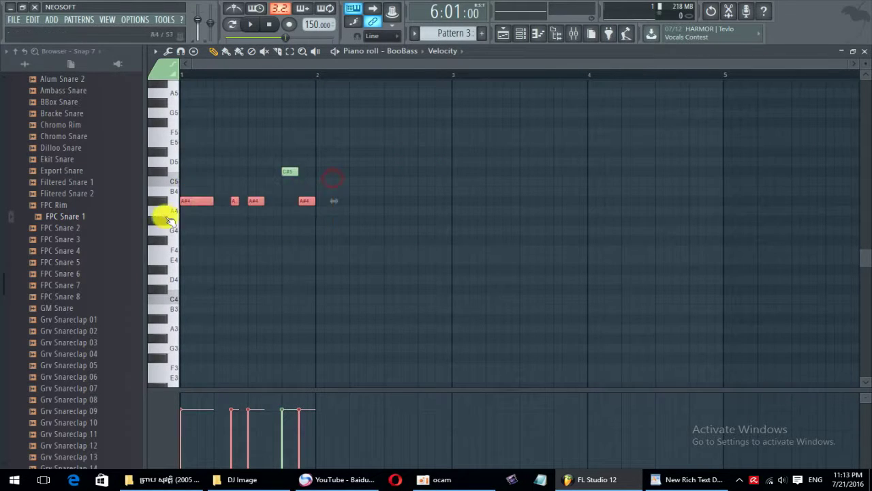
pyautogui.moveTo(368, 158); pyautogui.dragTo(156, 229)
pyautogui.press('space')
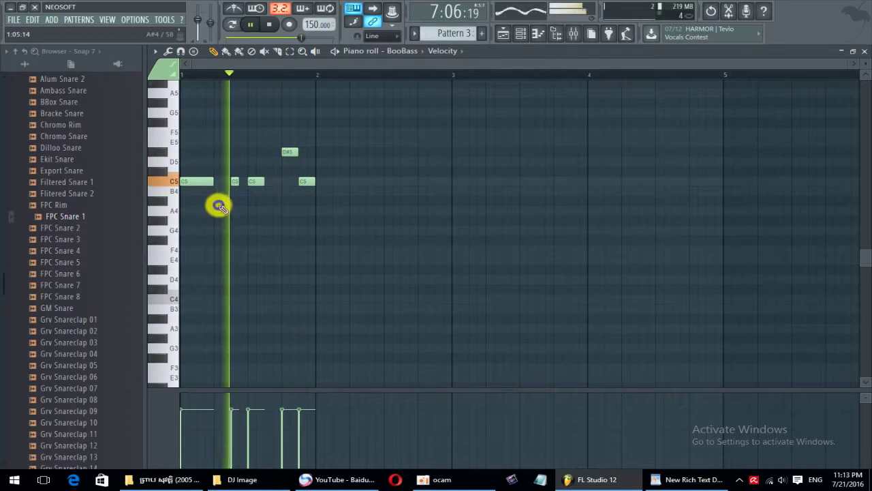
# Lower the bass notes at steps 9 and 13 of bar 1 to G#4.
pyautogui.scroll(1, 159, 197)
pyautogui.moveTo(298, 181); pyautogui.dragTo(298, 226)
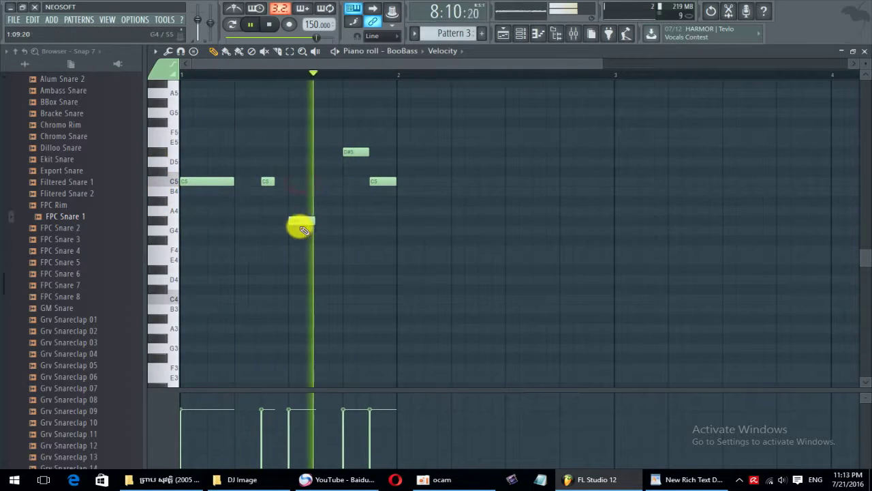
pyautogui.moveTo(355, 152); pyautogui.dragTo(358, 226)
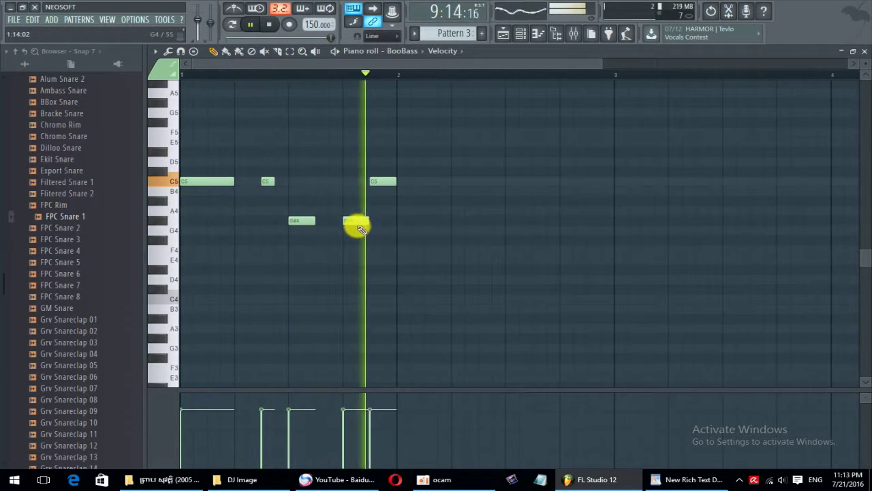
pyautogui.scroll(-1, 272, 178)
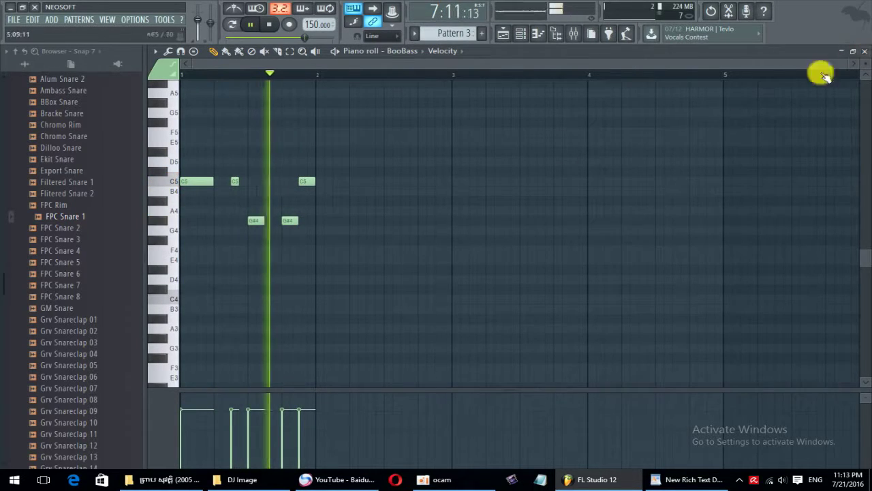
# Lengthen the short C5 note to reach step 9, lower the last note to A#4, and close the piano roll.
pyautogui.scroll(2, 232, 188)
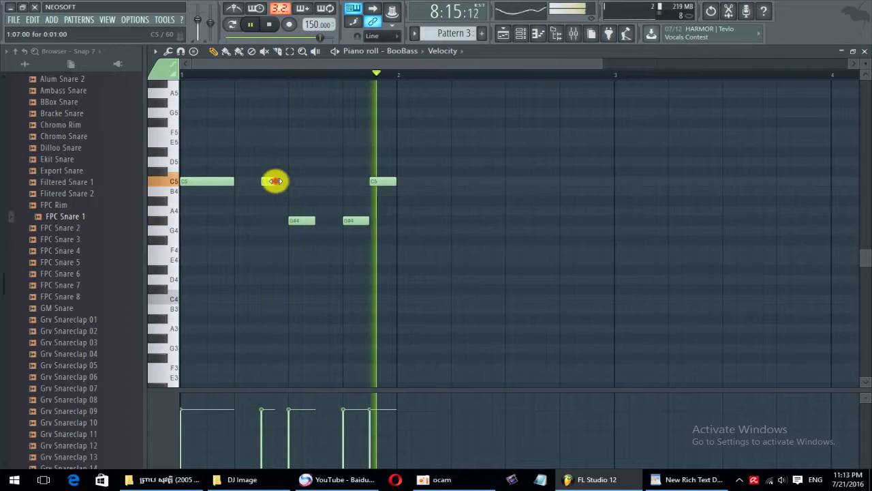
pyautogui.moveTo(275, 182); pyautogui.dragTo(286, 182)
pyautogui.moveTo(380, 181); pyautogui.dragTo(379, 201)
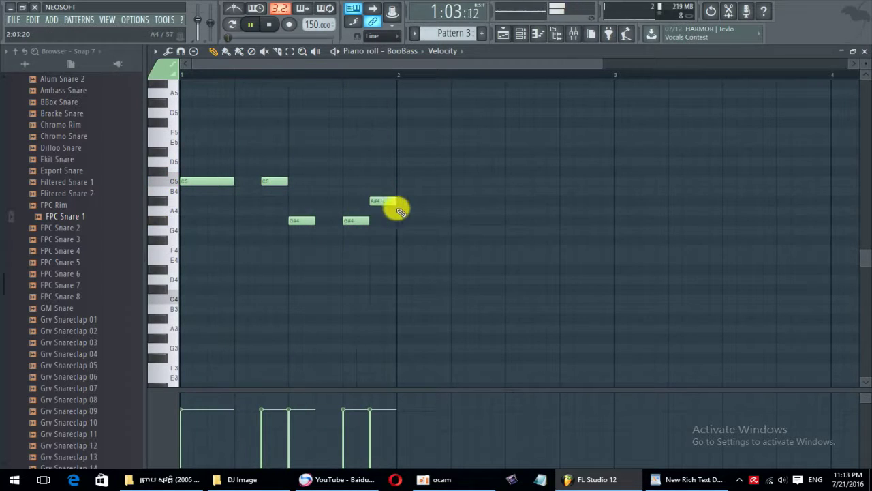
pyautogui.click(865, 51)
pyautogui.rightClick(533, 135)
pyautogui.press('space')
# Raise the last three notes of Pattern 3 by one semitone to A4, A4 and B4 in the piano roll, then close it.
pyautogui.scroll(-1, 340, 134)
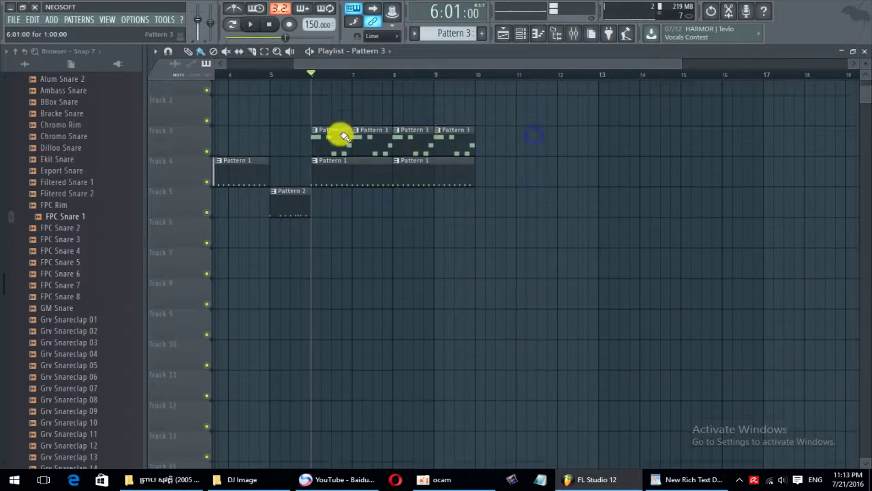
pyautogui.scroll(1, 351, 154)
pyautogui.scroll(-1, 352, 191)
pyautogui.doubleClick(362, 166)
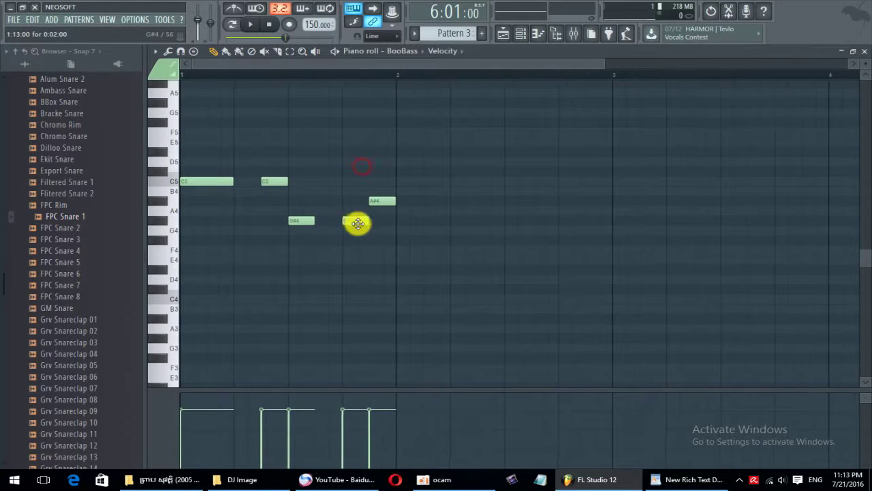
pyautogui.moveTo(411, 193); pyautogui.dragTo(310, 238)
pyautogui.press('space')
pyautogui.click(402, 253)
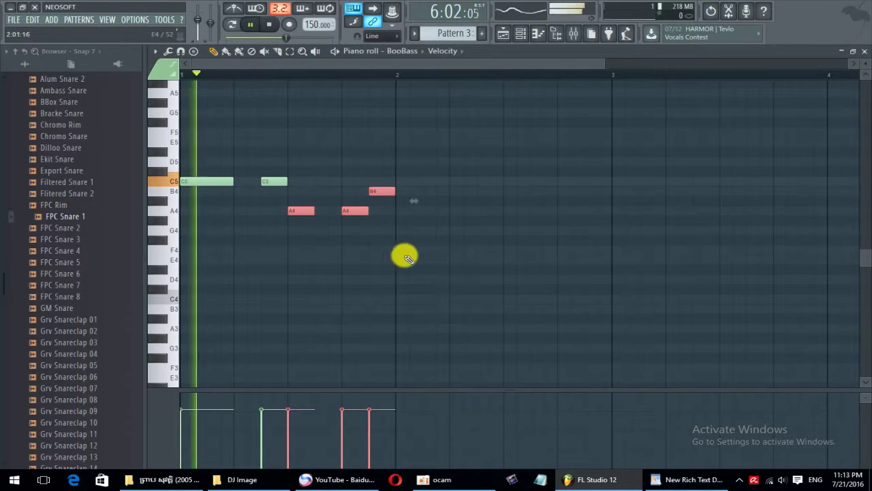
pyautogui.click(863, 52)
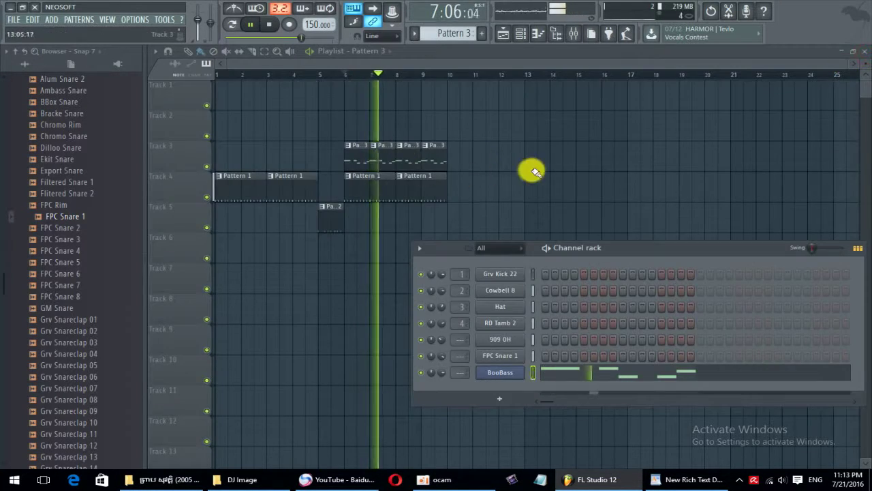
# Adjust the BooBass channel's volume in the channel rack while playing the arrangement from bar 6.
pyautogui.press('F6')
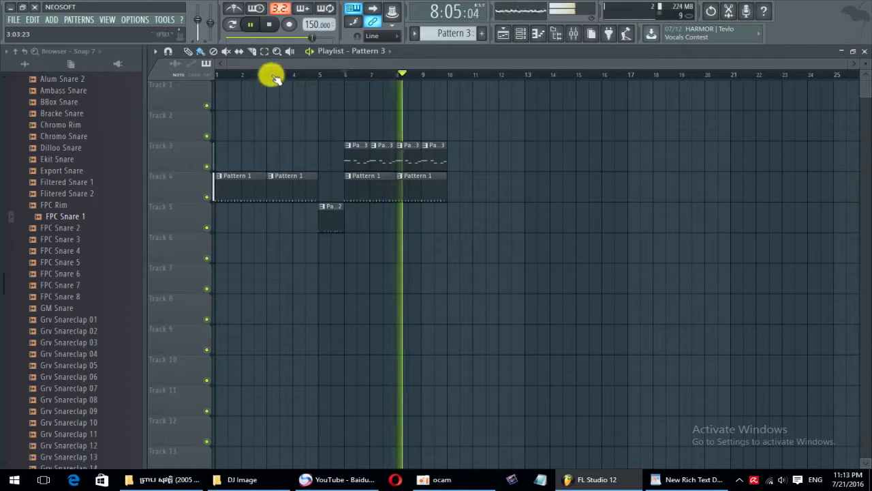
pyautogui.click(519, 31)
pyautogui.press('space')
pyautogui.press('space')
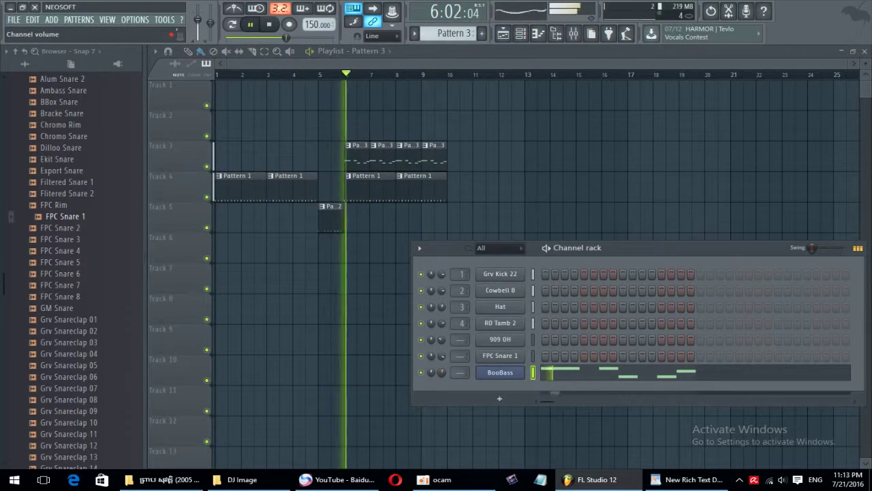
pyautogui.moveTo(442, 372); pyautogui.dragTo(442, 376)
pyautogui.press('space')
# Replace the BooBass instrument with Sytrus and load its "Sub bass" preset.
pyautogui.rightClick(492, 374)
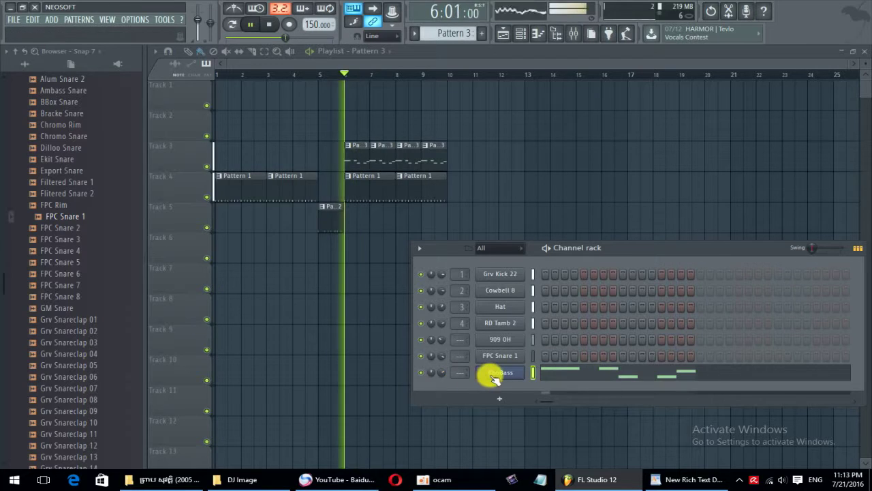
pyautogui.click(571, 425)
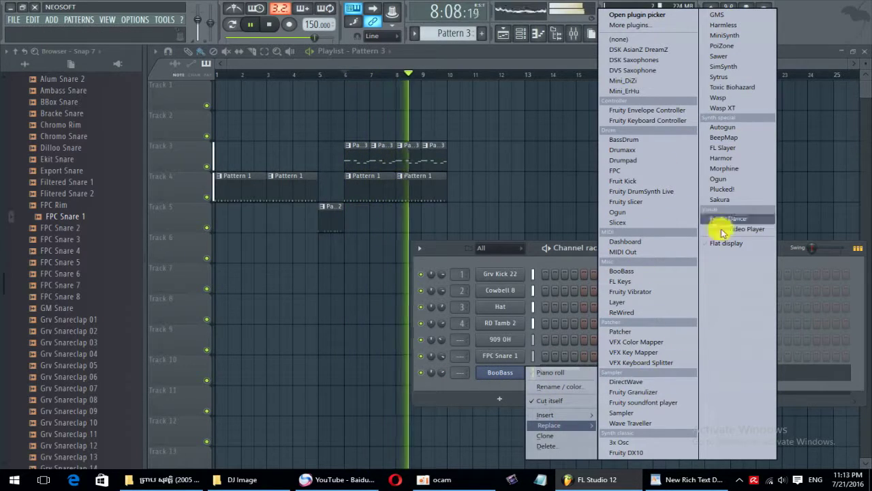
pyautogui.click(721, 77)
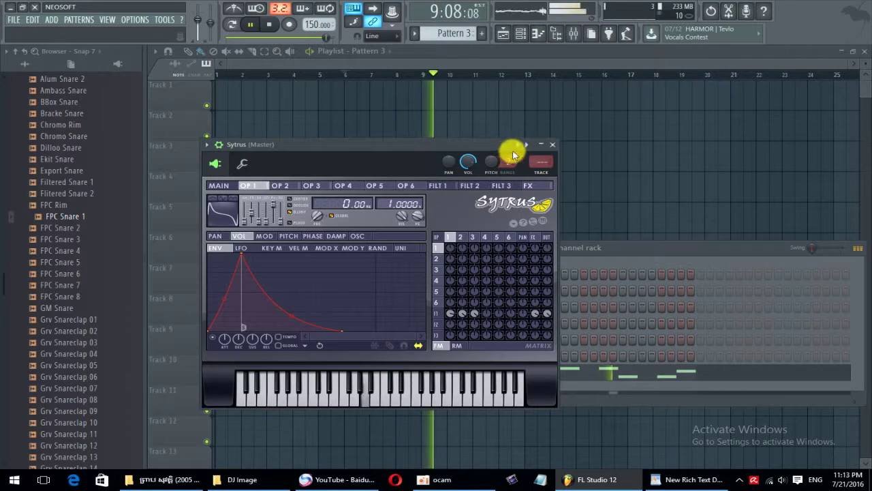
pyautogui.click(523, 146)
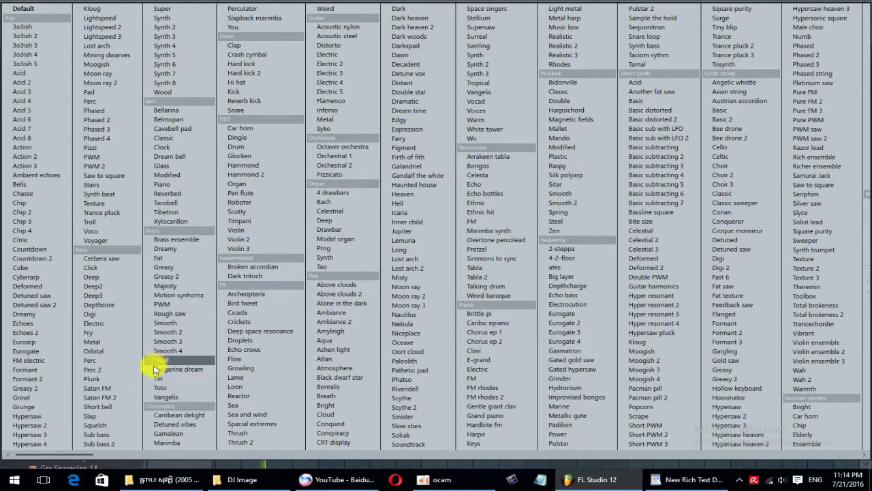
pyautogui.click(96, 435)
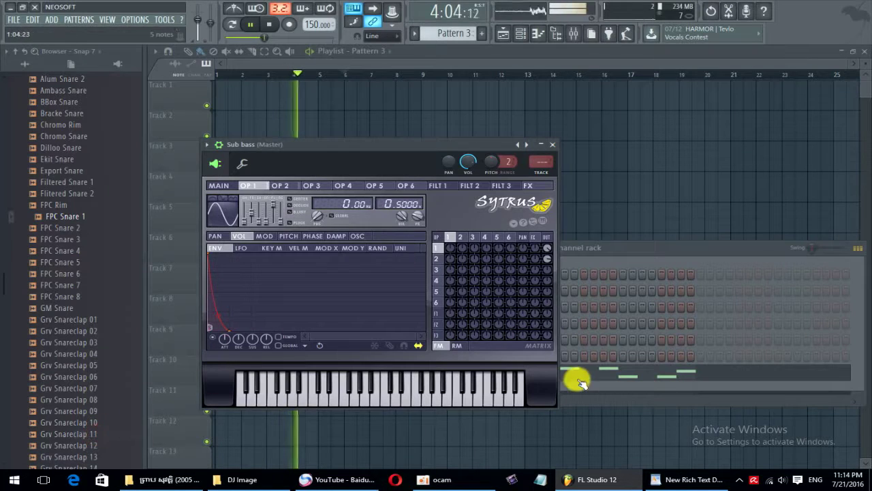
# Open the Sub bass piano roll and raise all notes by one octave, so the first note sits on C6.
pyautogui.click(611, 371)
pyautogui.scroll(-2, 612, 366)
pyautogui.moveTo(480, 118); pyautogui.dragTo(180, 253)
pyautogui.scroll(3, 167, 198)
pyautogui.moveTo(189, 178); pyautogui.dragTo(183, 107)
pyautogui.scroll(4, 170, 136)
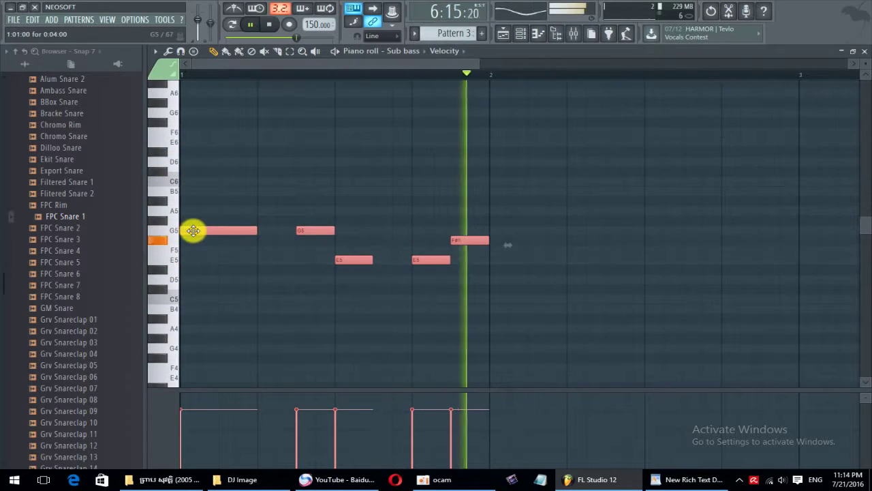
pyautogui.press('space')
pyautogui.moveTo(193, 230); pyautogui.dragTo(185, 178)
pyautogui.press('space')
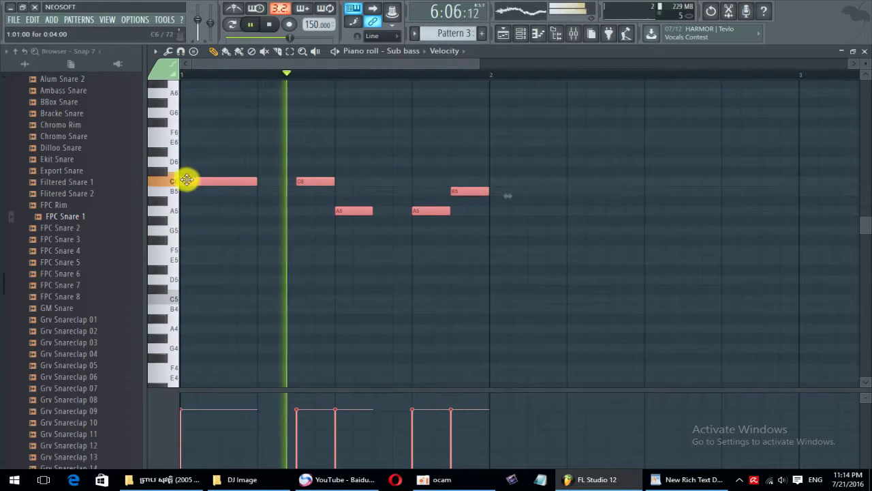
pyautogui.scroll(-3, 291, 259)
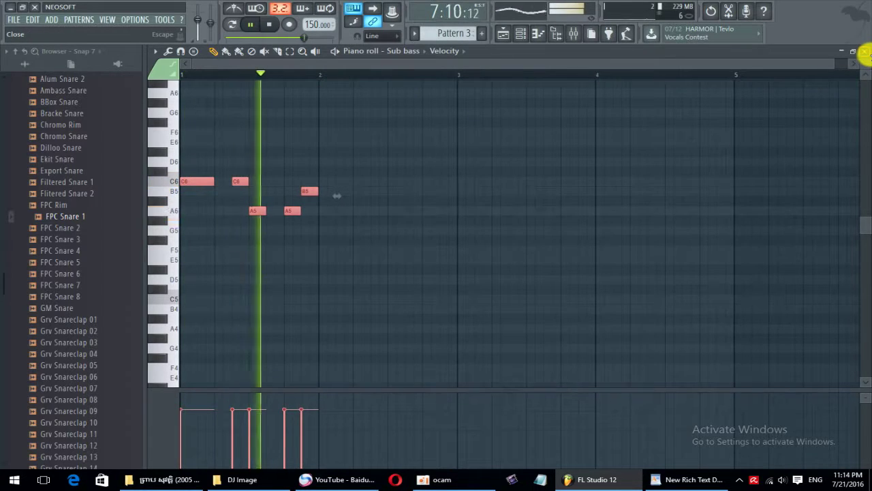
# Close the Sub bass piano roll and the Sytrus window, and preview the arrangement from the middle of bar 5.
pyautogui.click(865, 54)
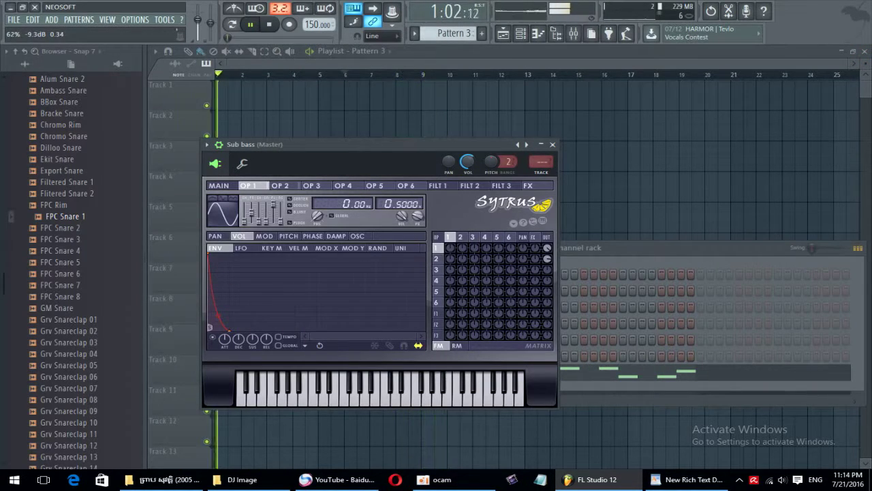
pyautogui.click(549, 145)
pyautogui.click(327, 74)
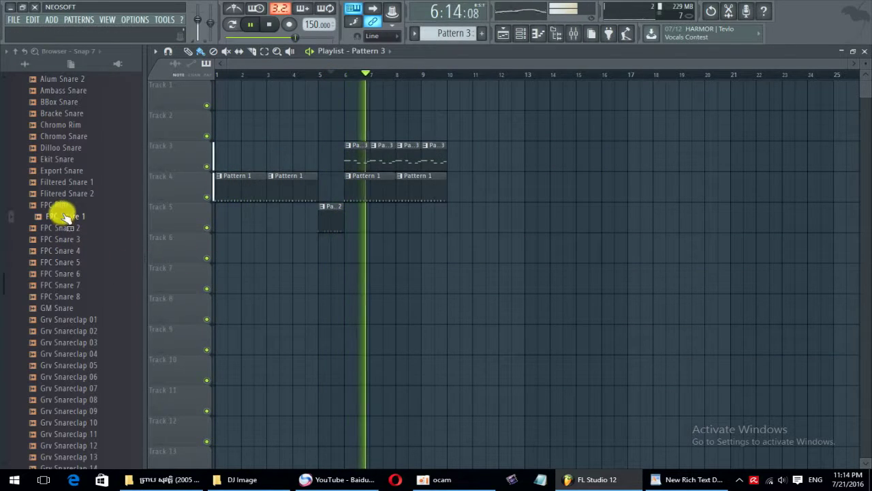
pyautogui.press('space')
pyautogui.scroll(6, 70, 189)
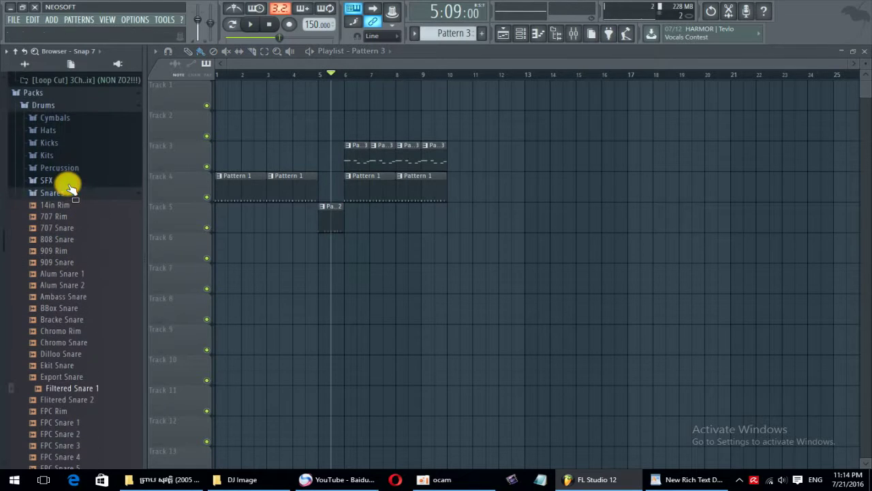
# Raise all Sub bass notes of Pattern 3 so the first sits on G#6, and preview the arrangement.
pyautogui.doubleClick(355, 153)
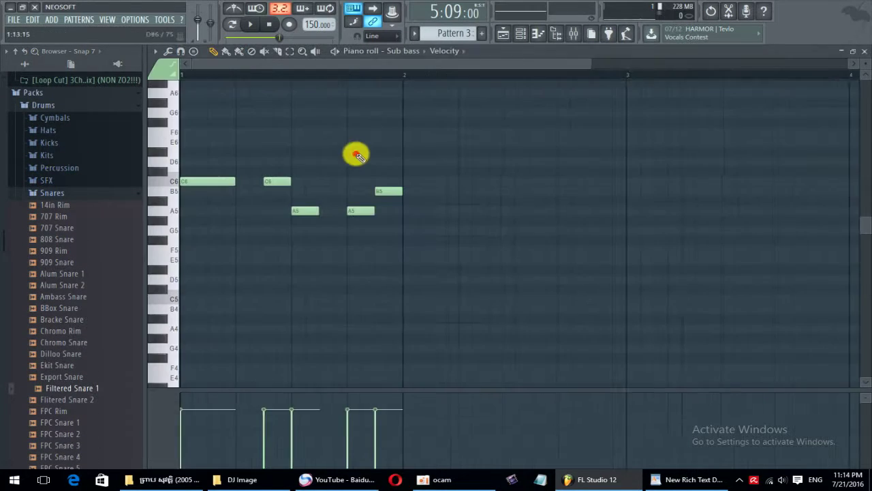
pyautogui.moveTo(407, 132); pyautogui.dragTo(189, 250)
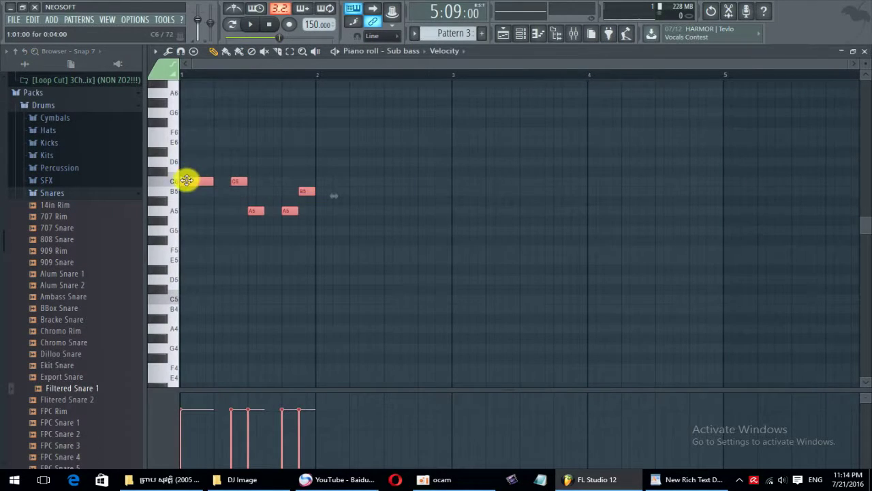
pyautogui.moveTo(174, 112); pyautogui.dragTo(179, 117)
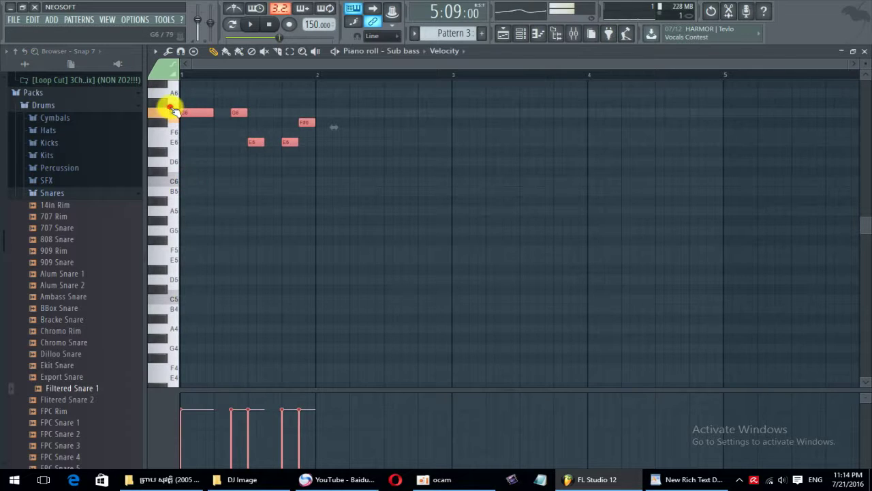
pyautogui.scroll(3, 167, 116)
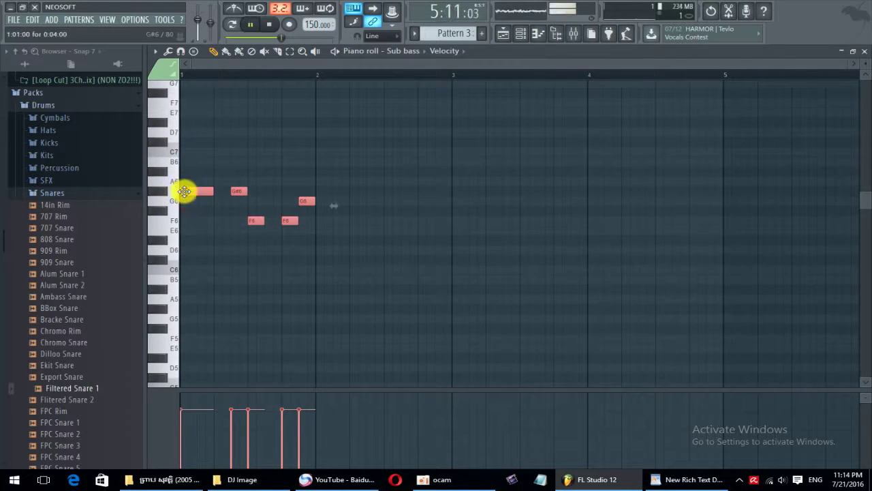
pyautogui.click(860, 51)
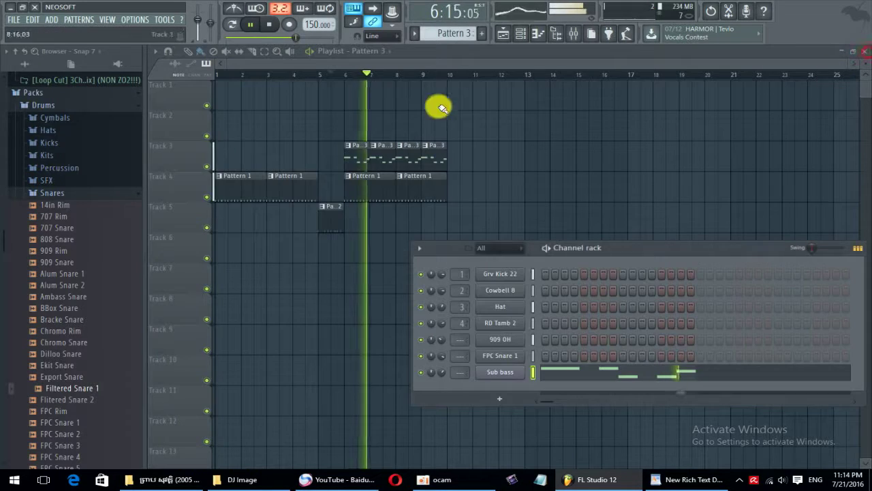
pyautogui.press('space')
pyautogui.rightClick(306, 128)
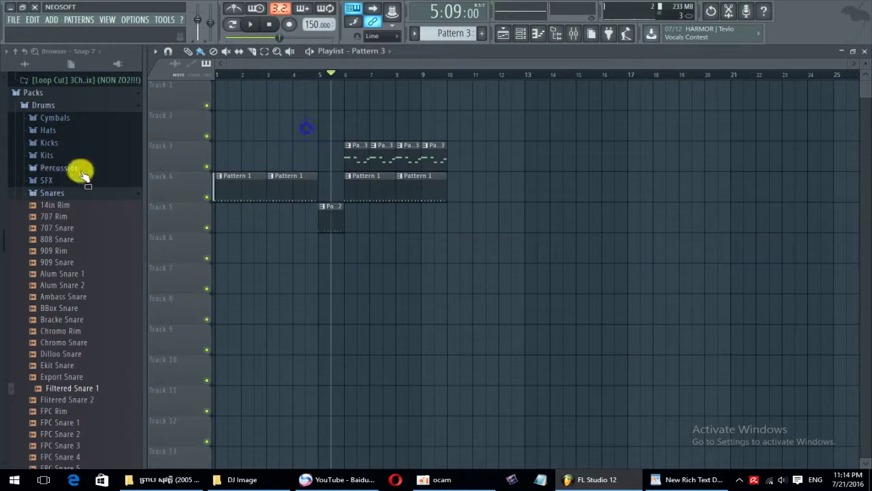
# Place the "crash1 05 medium" sample from the Rock drum kit on Track 6 at bar 6 and preview it.
pyautogui.click(24, 96)
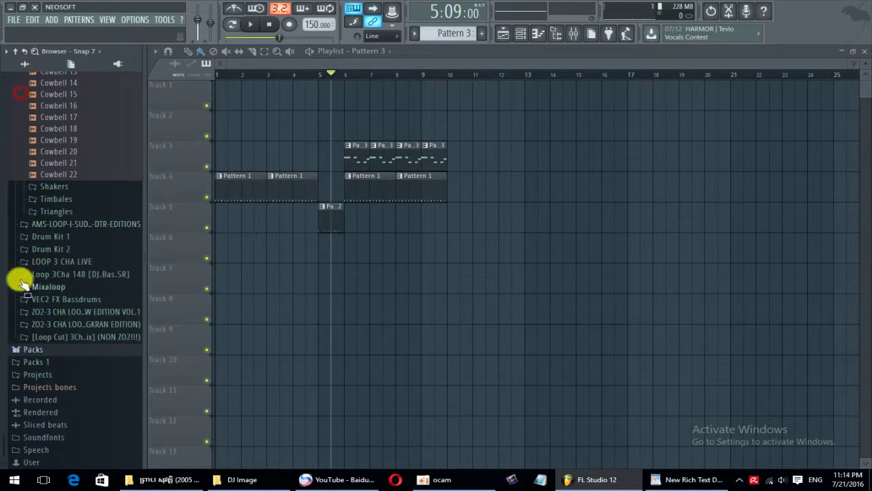
pyautogui.click(37, 351)
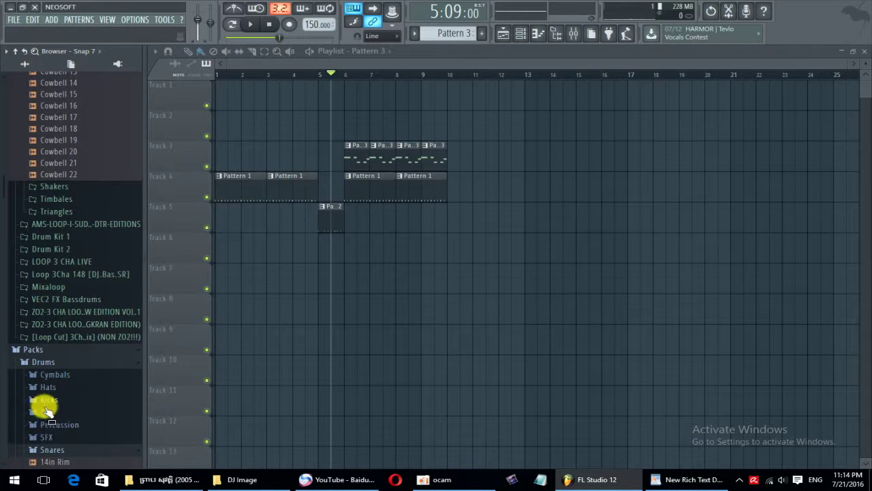
pyautogui.click(48, 412)
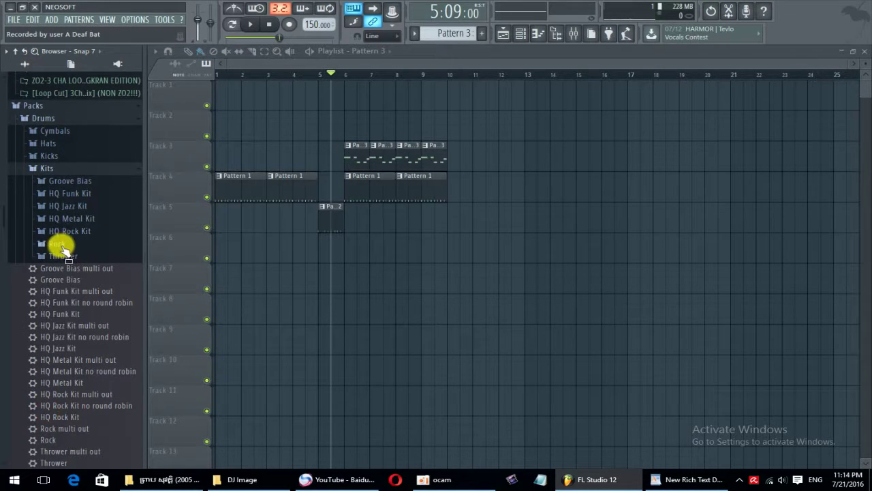
pyautogui.click(60, 243)
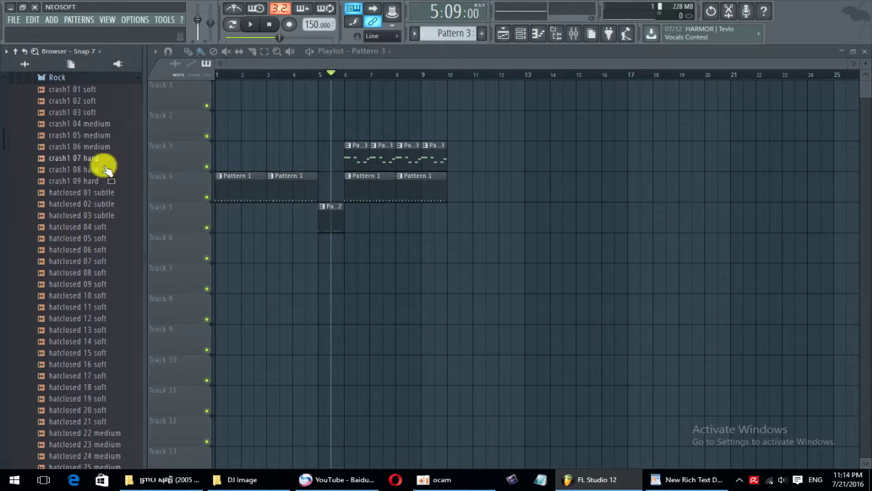
pyautogui.moveTo(352, 250); pyautogui.dragTo(346, 244)
pyautogui.rightClick(346, 239)
pyautogui.click(463, 298)
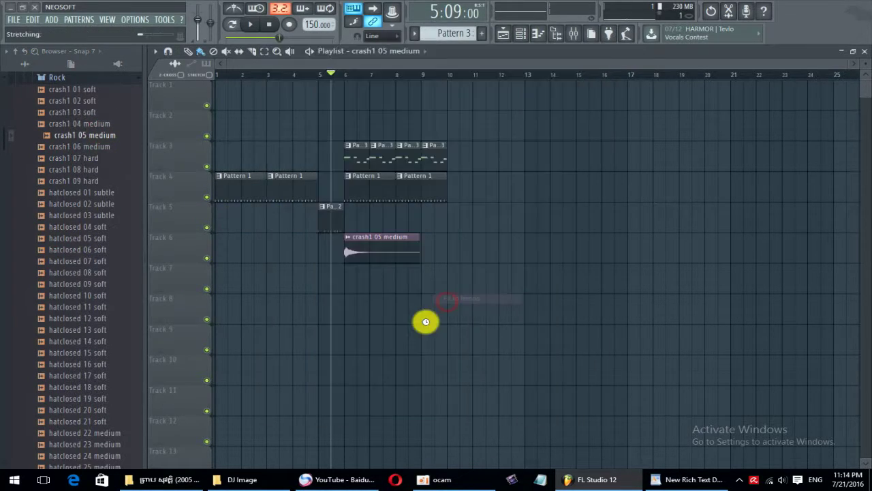
pyautogui.press('space')
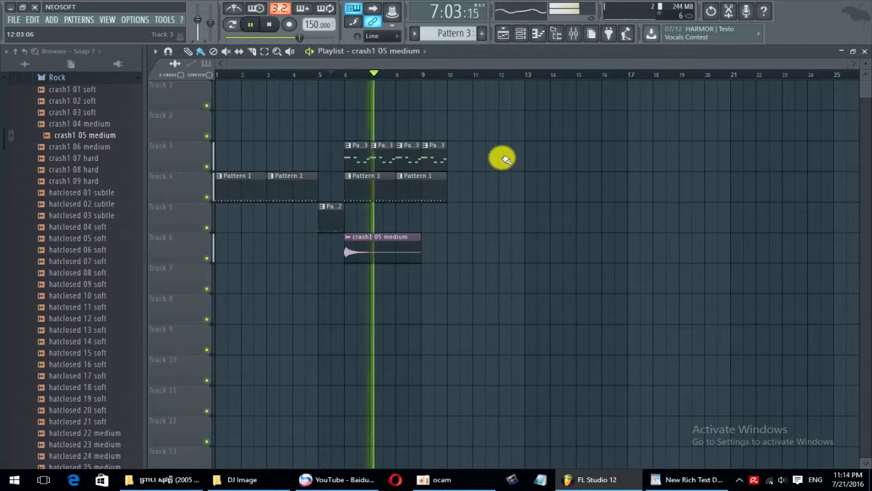
pyautogui.press('space')
# Extend the Pattern 3 clips through bar 14 and the Pattern 1 clips through bar 13, and place Pattern 2 on Track 5 at bar 14.
pyautogui.moveTo(500, 154); pyautogui.dragTo(559, 191)
pyautogui.keyDown('ctrl'); pyautogui.rightClick(600, 248); pyautogui.keyUp('ctrl')
pyautogui.click(296, 222)
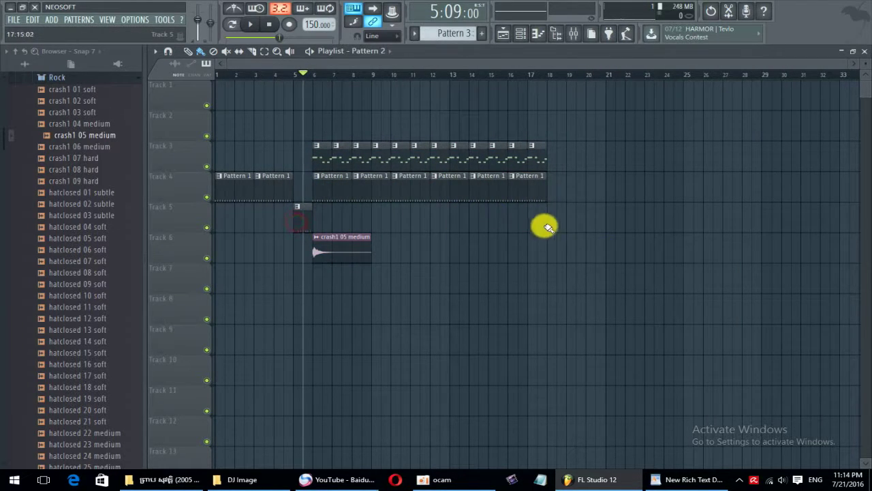
pyautogui.rightClick(491, 188)
pyautogui.rightClick(531, 189)
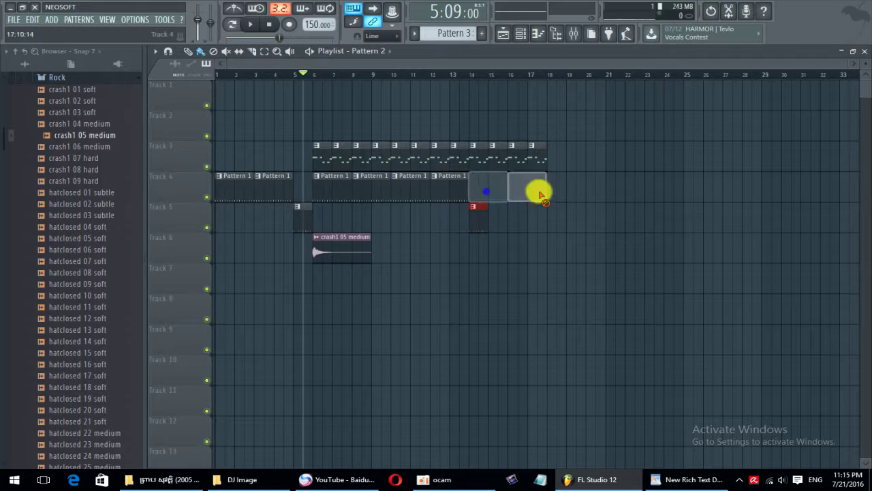
# Place a second "crash1 05 medium" clip on Track 6 at bar 15 while the arrangement plays.
pyautogui.press('space')
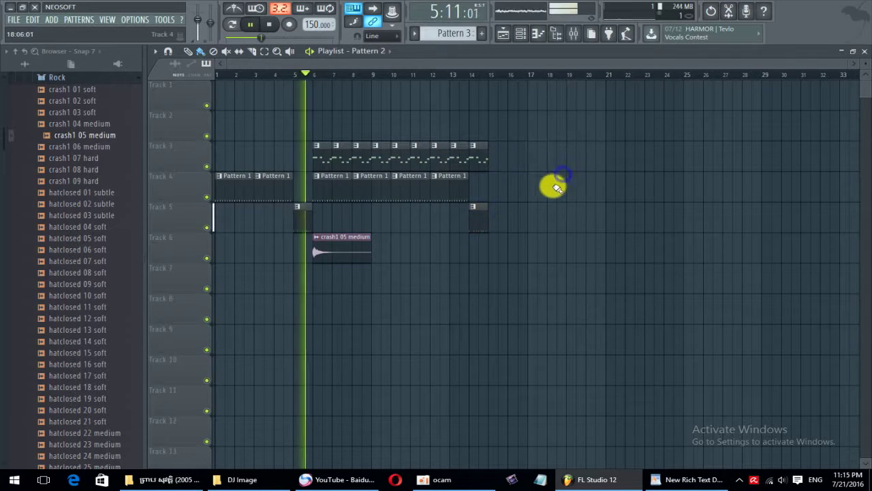
pyautogui.scroll(1, 532, 198)
pyautogui.click(333, 245)
pyautogui.click(518, 250)
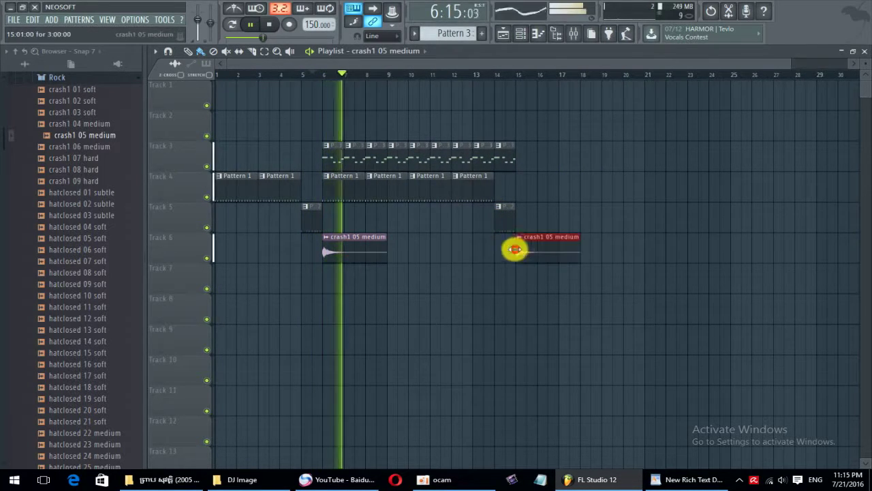
# Check the channel settings of the "crash1 05 medium" sample and close them during playback.
pyautogui.doubleClick(529, 240)
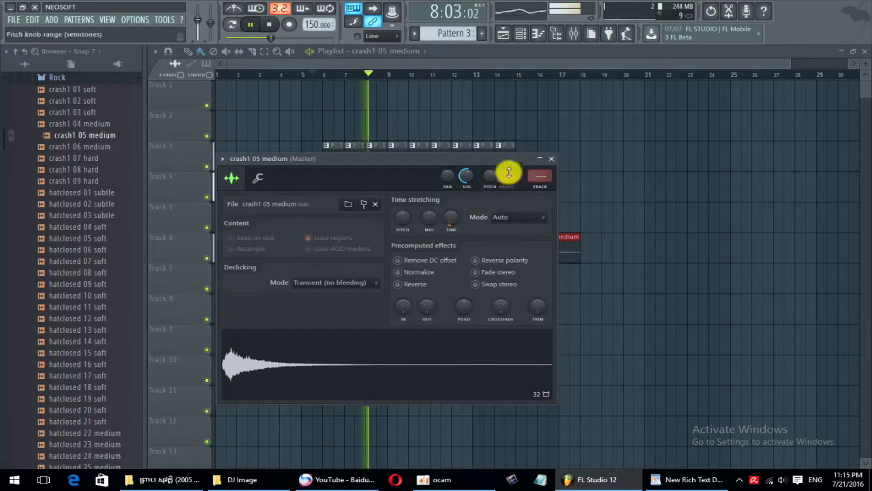
pyautogui.click(550, 163)
pyautogui.click(559, 159)
pyautogui.rightClick(565, 159)
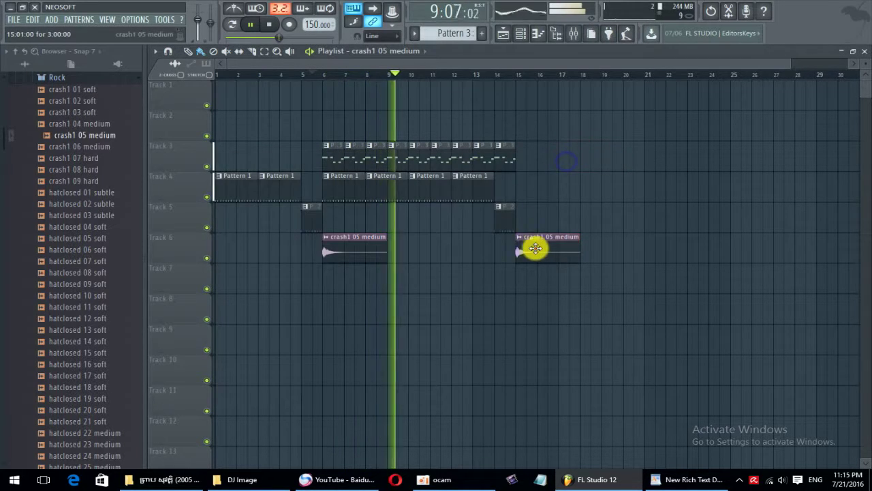
pyautogui.doubleClick(536, 247)
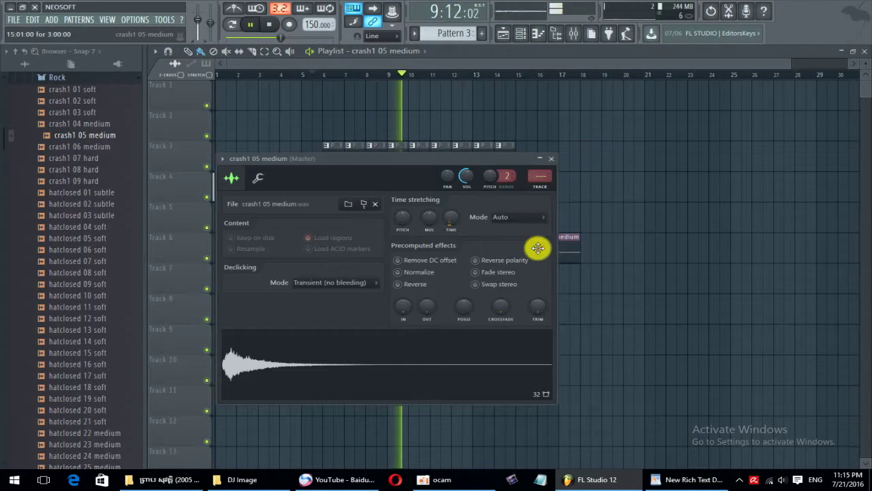
pyautogui.click(550, 159)
pyautogui.scroll(-2, 609, 191)
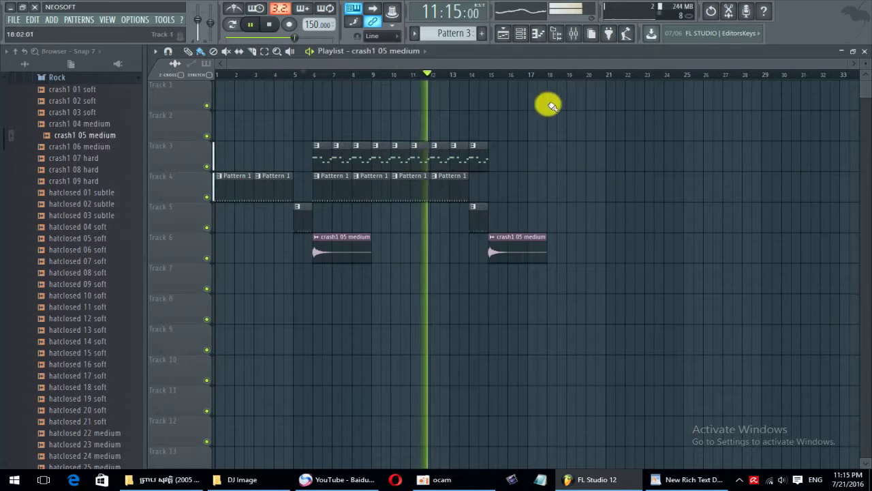
# Show all channels in the channel rack, adjust the crash channel's volume, and replay the arrangement from bar 5.
pyautogui.click(522, 32)
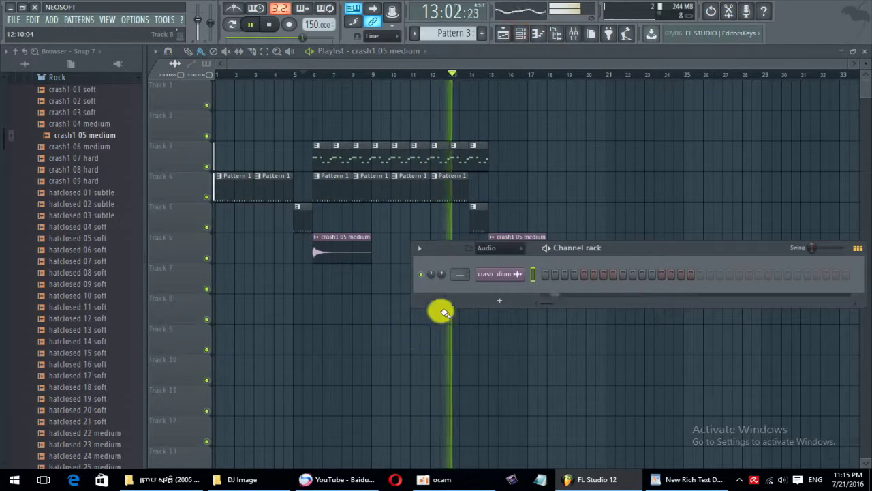
pyautogui.click(484, 248)
pyautogui.click(482, 260)
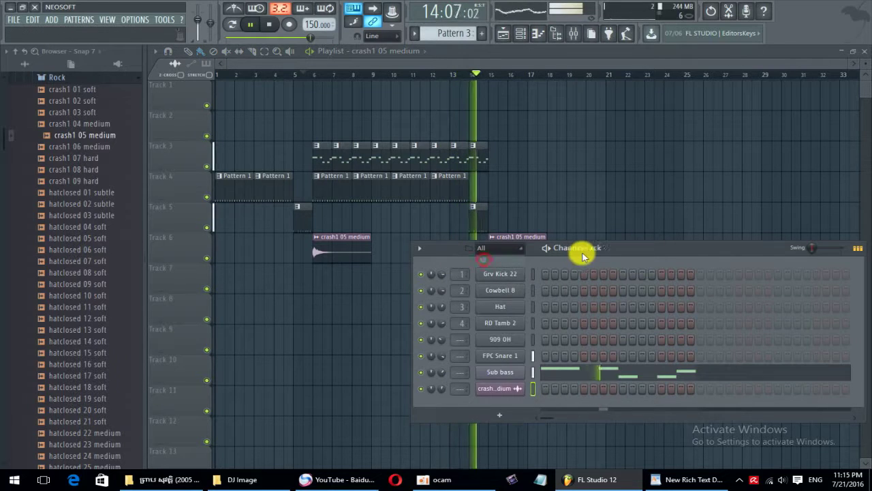
pyautogui.moveTo(583, 256); pyautogui.dragTo(424, 245)
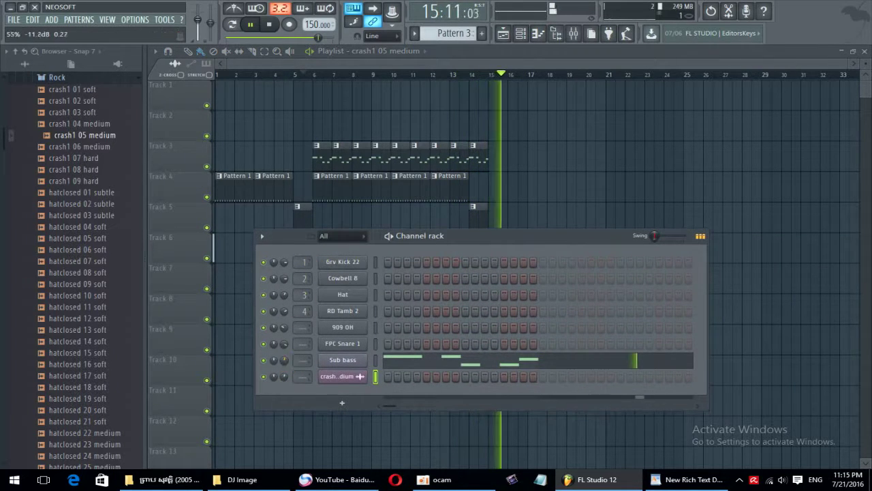
pyautogui.press('space')
pyautogui.press('space')
pyautogui.rightClick(590, 156)
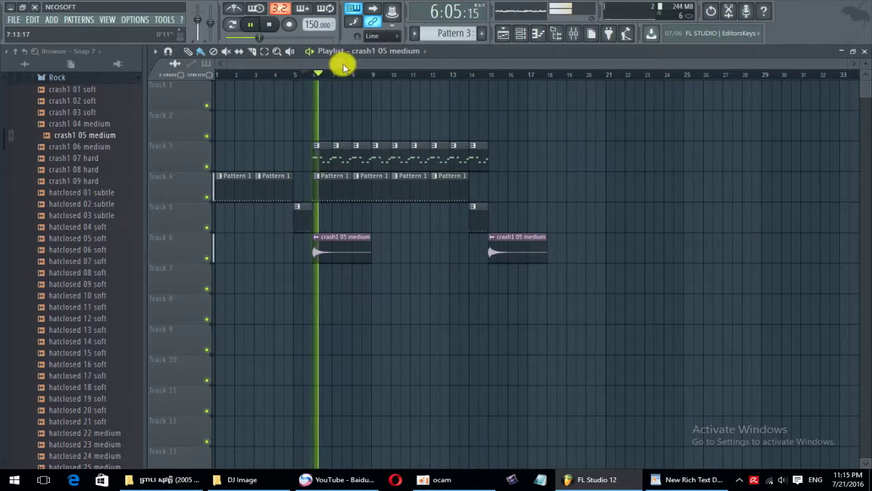
pyautogui.press('space')
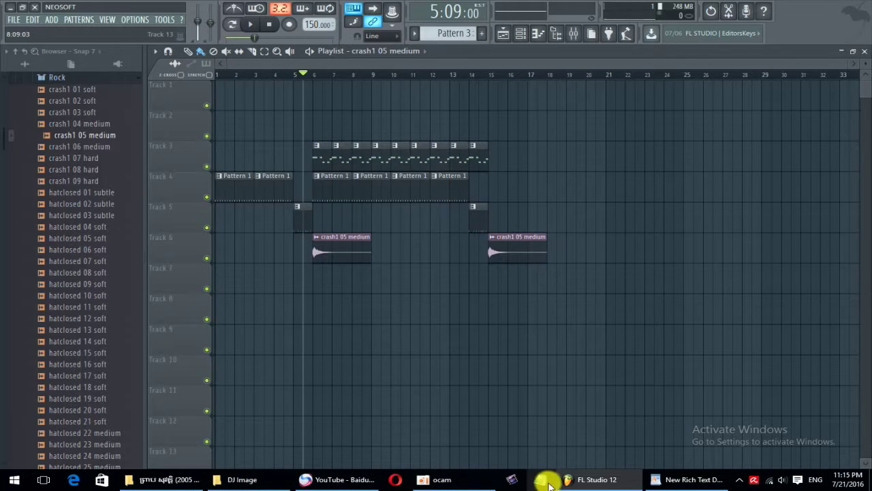
# Switch to File Explorer, open the "MIDI BASS DJ LIGHT" folder inside "DJz SEU" on drive D:, and reposition its window over the playlist.
pyautogui.click(576, 481)
pyautogui.click(576, 481)
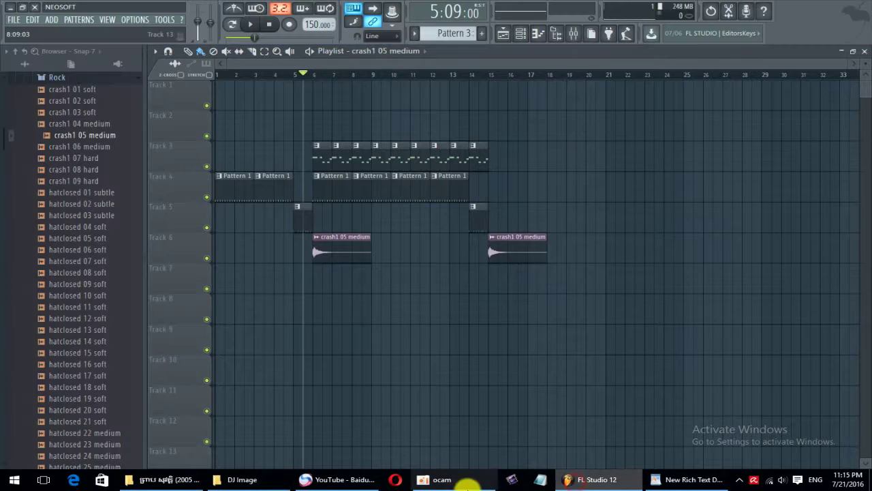
pyautogui.click(227, 480)
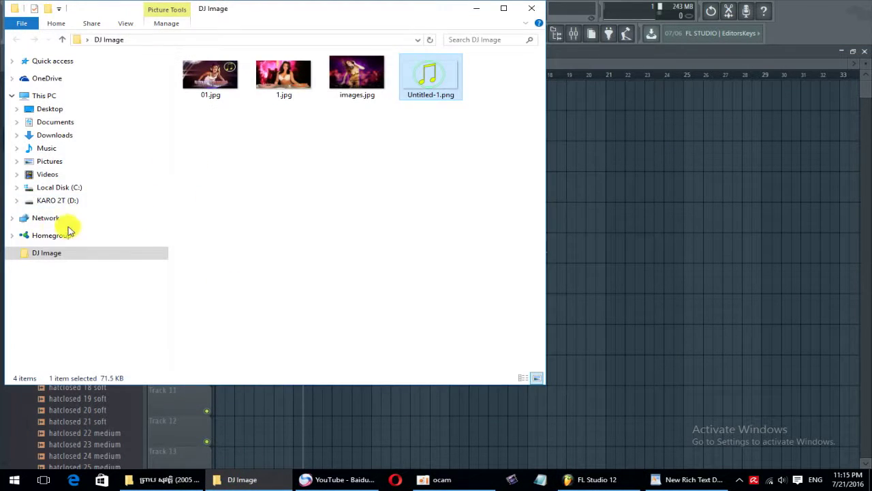
pyautogui.click(51, 200)
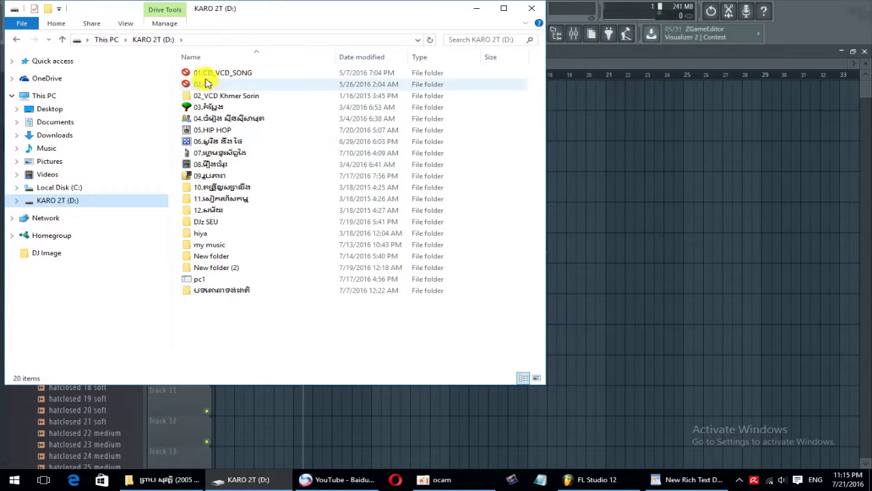
pyautogui.click(202, 279)
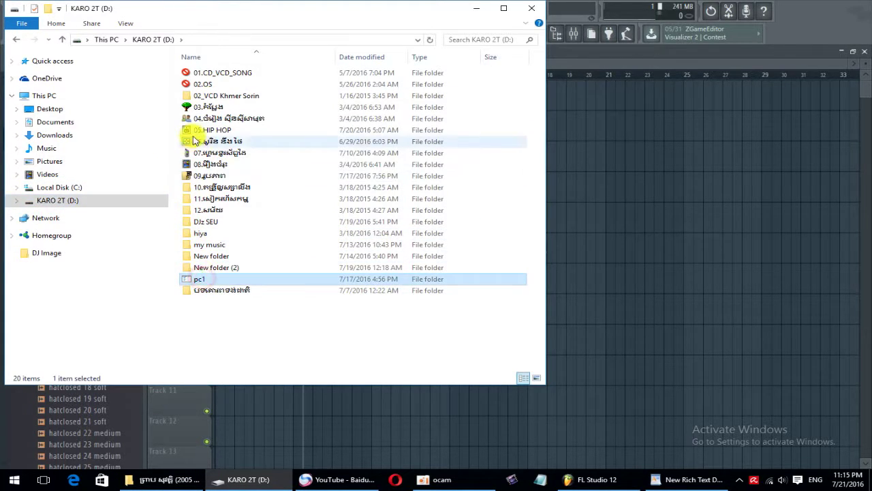
pyautogui.doubleClick(206, 224)
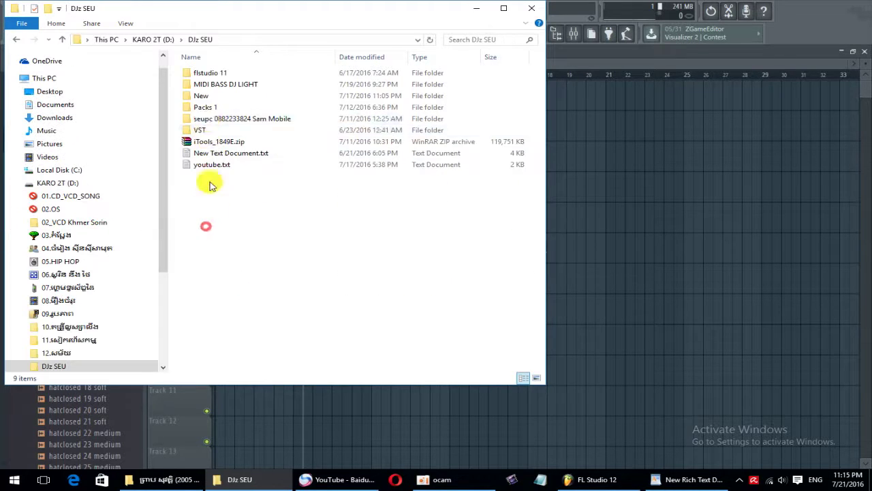
pyautogui.doubleClick(218, 85)
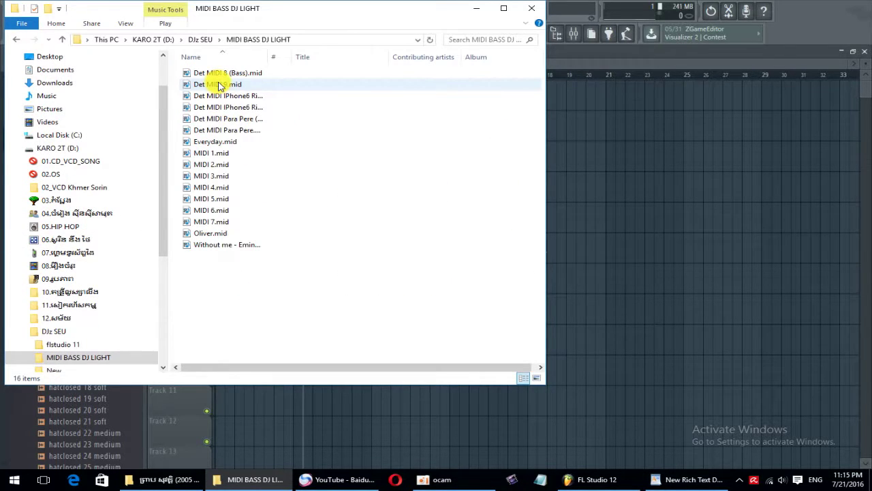
pyautogui.moveTo(326, 12); pyautogui.dragTo(662, 134)
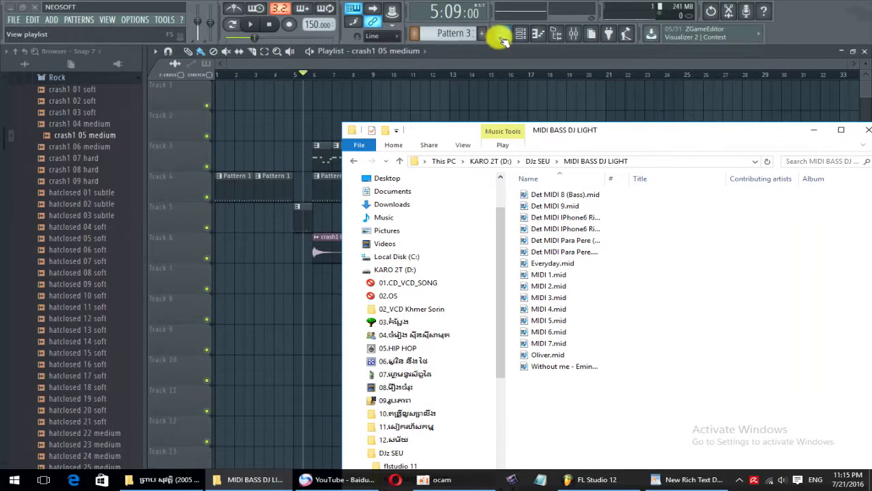
# In a new Pattern 4, add a 3x Osc channel with oscillator 1 on a square wave and oscillators 2 and 3 on sawtooth.
pyautogui.click(518, 32)
pyautogui.moveTo(468, 235); pyautogui.dragTo(452, 139)
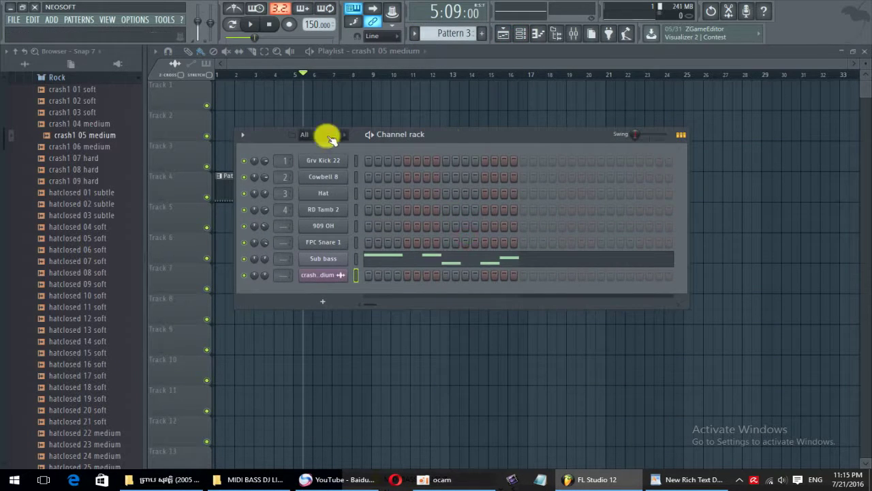
pyautogui.scroll(-1, 437, 34)
pyautogui.click(336, 299)
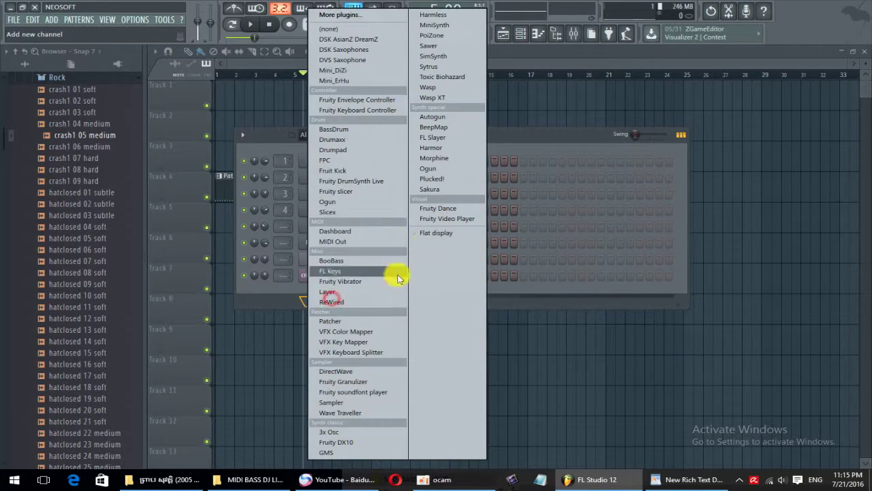
pyautogui.click(334, 433)
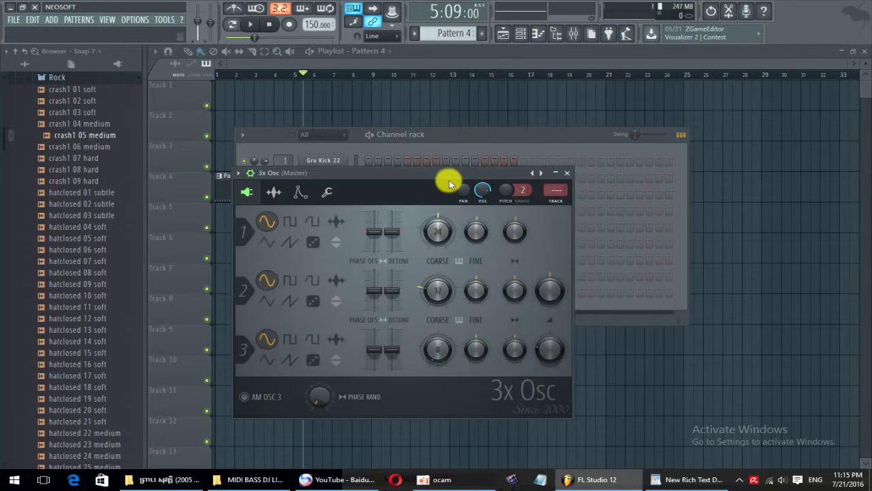
pyautogui.moveTo(447, 179); pyautogui.dragTo(430, 116)
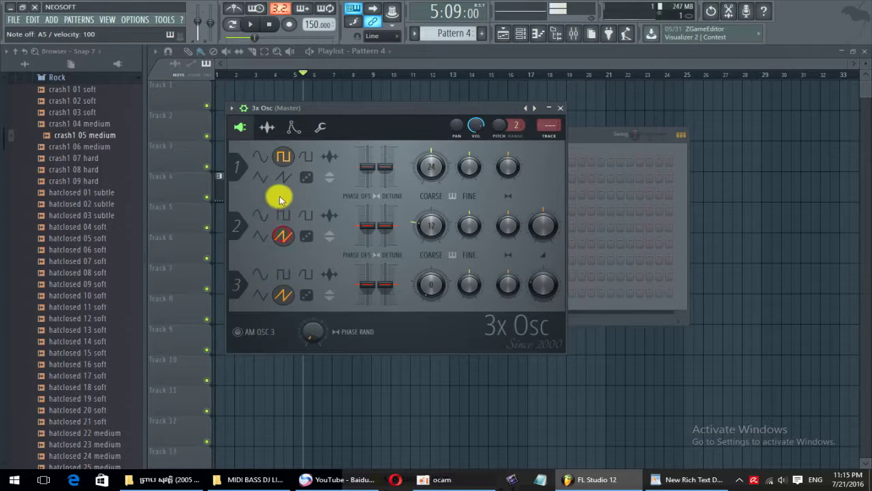
pyautogui.click(559, 109)
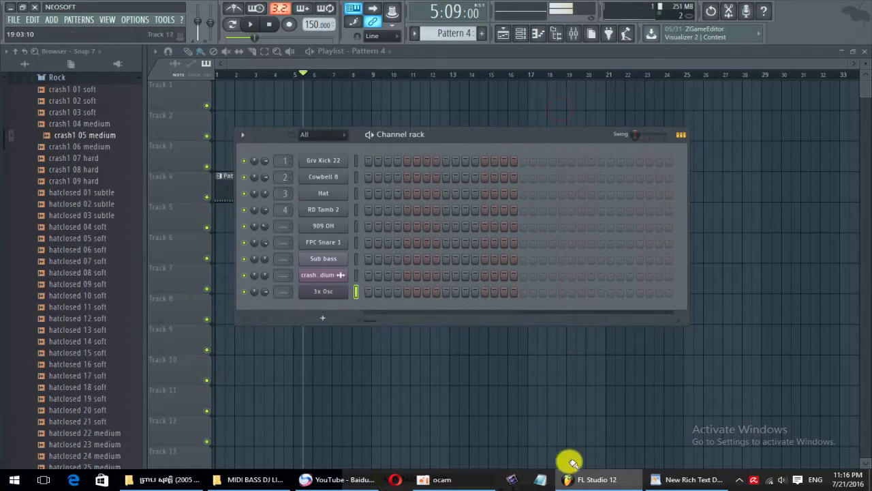
# Switch to WordPad, add the line "បន្ទាប់មកធ្វើ Melody" below the Hat and Bass text, and return to FL Studio.
pyautogui.click(684, 484)
pyautogui.click(684, 486)
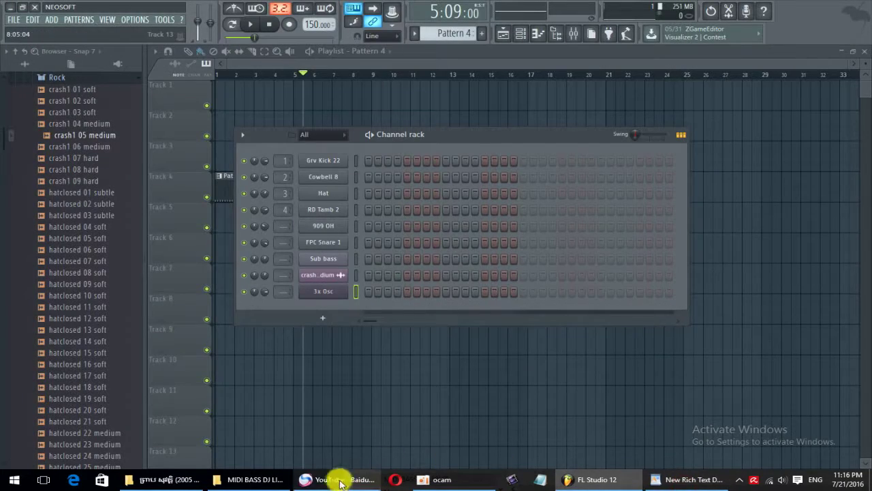
pyautogui.click(684, 481)
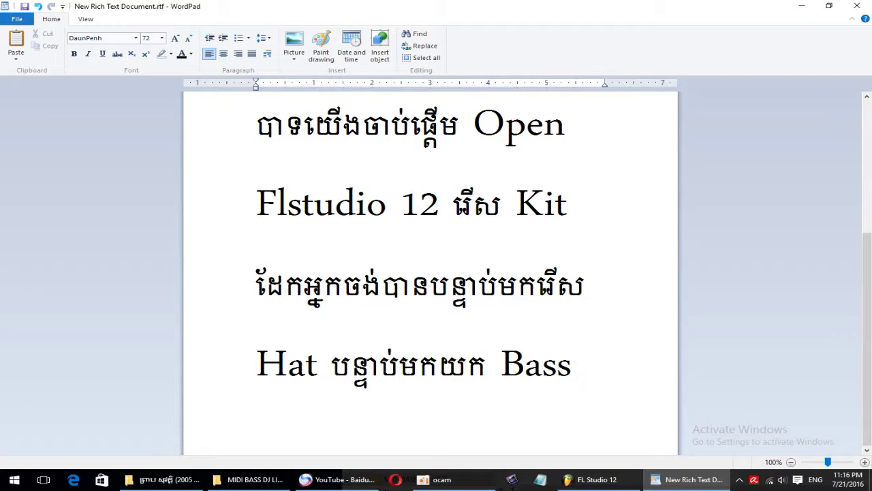
pyautogui.press('Return')
pyautogui.write('n')
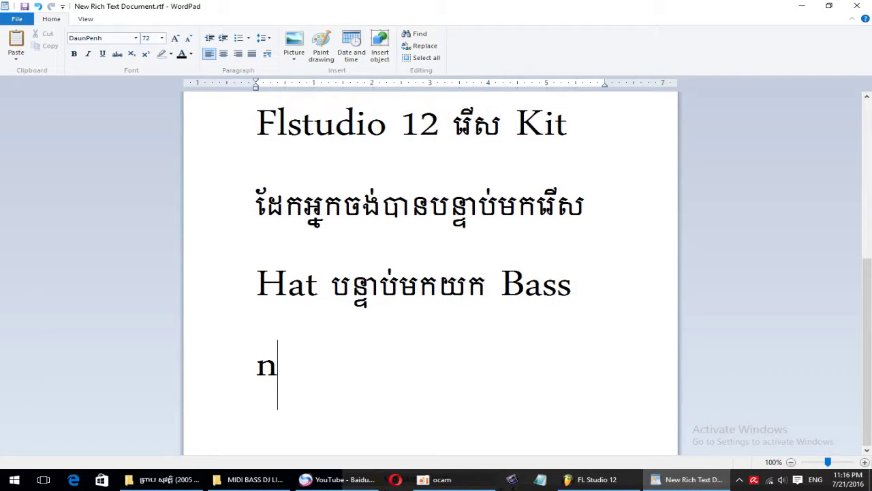
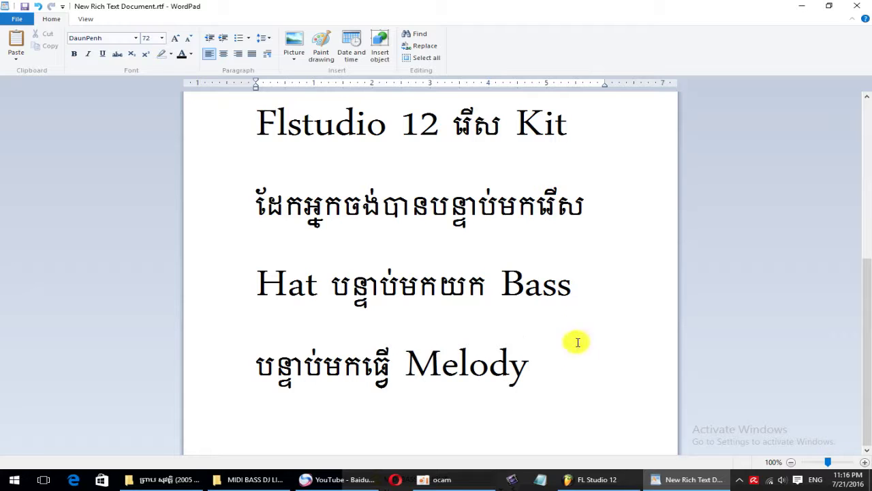
pyautogui.click(802, 11)
# Enter two C6 notes for the 3x Osc channel, a two-step note at step 1 and a one-step note at step 3.
pyautogui.moveTo(409, 139); pyautogui.dragTo(420, 112)
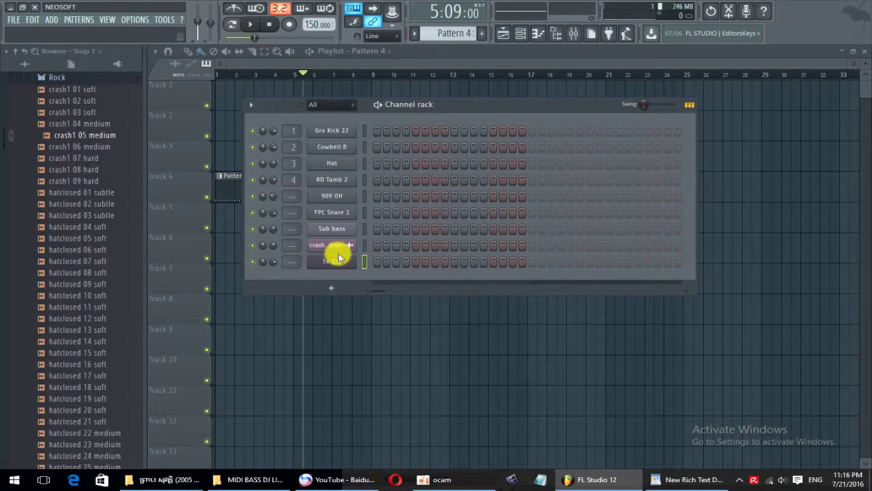
pyautogui.rightClick(339, 257)
pyautogui.click(389, 262)
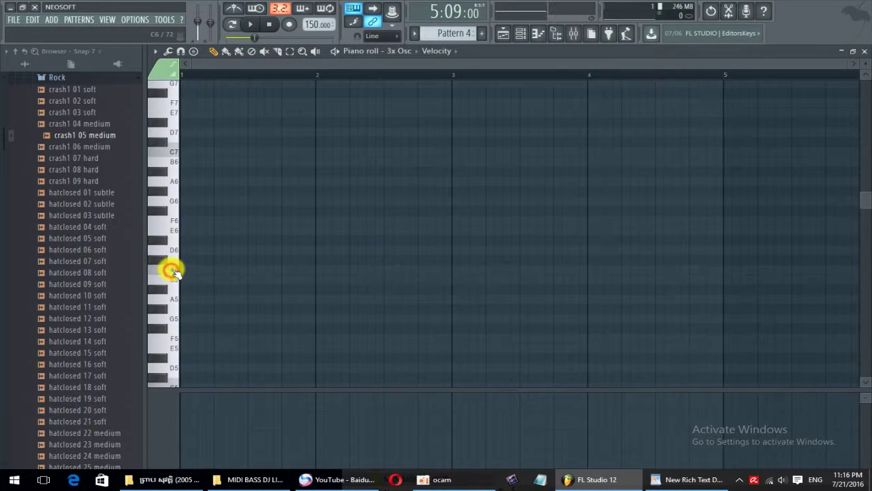
pyautogui.scroll(2, 174, 272)
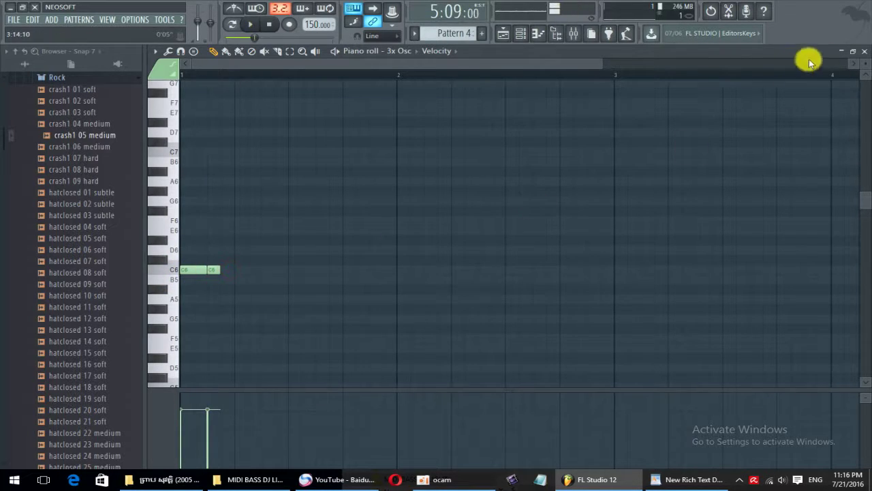
pyautogui.click(863, 54)
# Place a Pattern 4 clip on Track 2 at bar 6 while the arrangement plays.
pyautogui.click(484, 91)
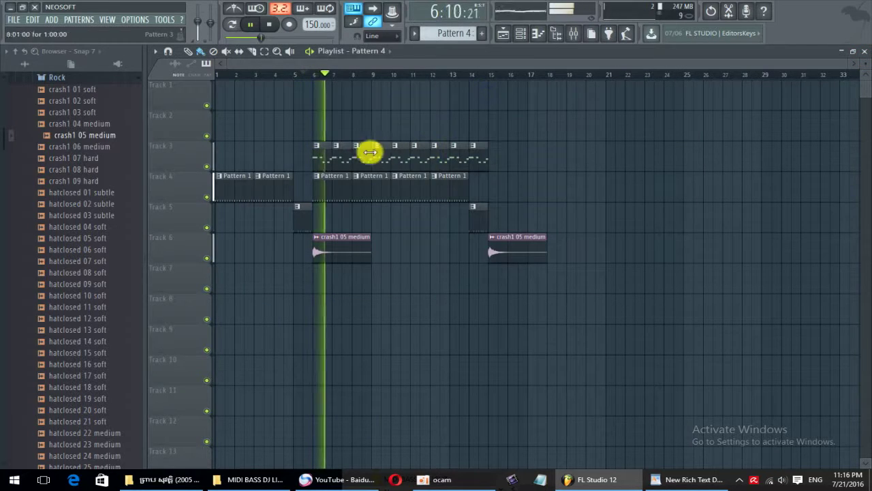
pyautogui.click(313, 132)
pyautogui.scroll(3, 314, 133)
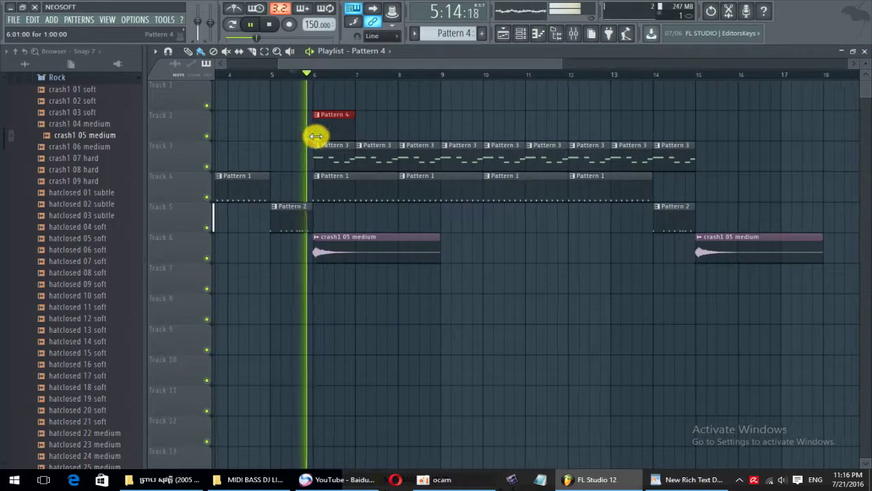
# Add two D#6 notes to Pattern 4's melody, a one-step note at step 5 and a two-step note at step 7.
pyautogui.doubleClick(323, 135)
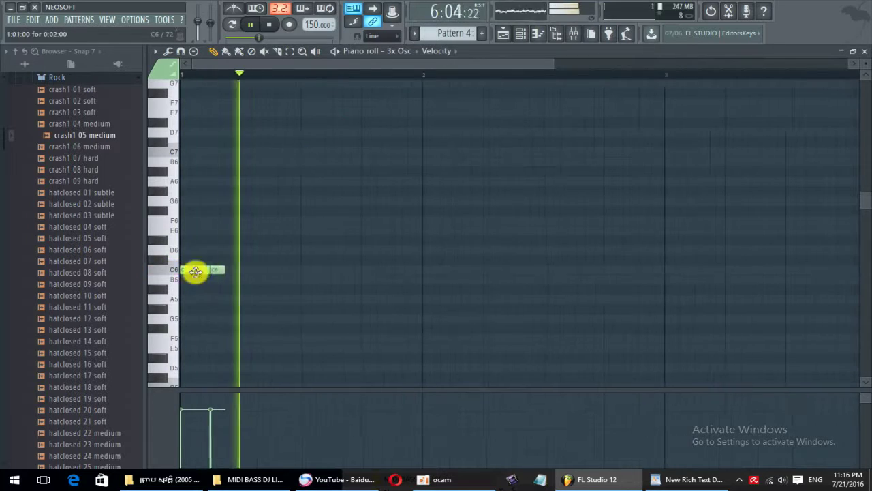
pyautogui.press('space')
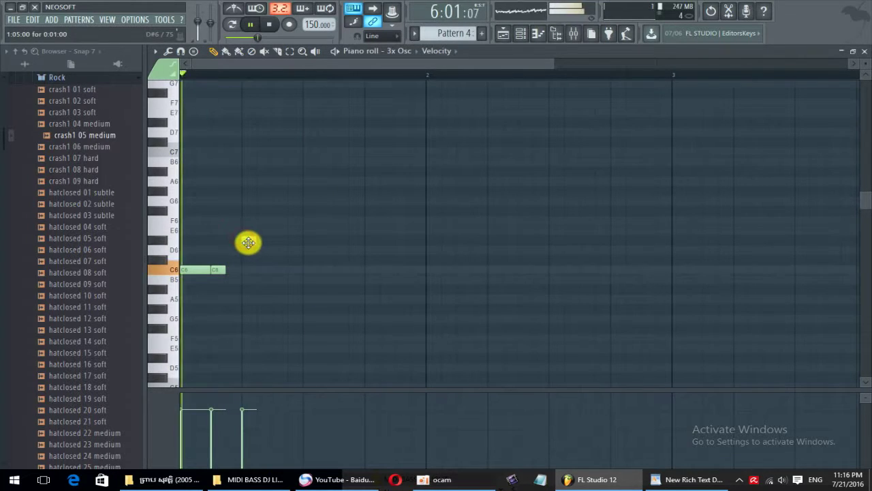
pyautogui.click(250, 240)
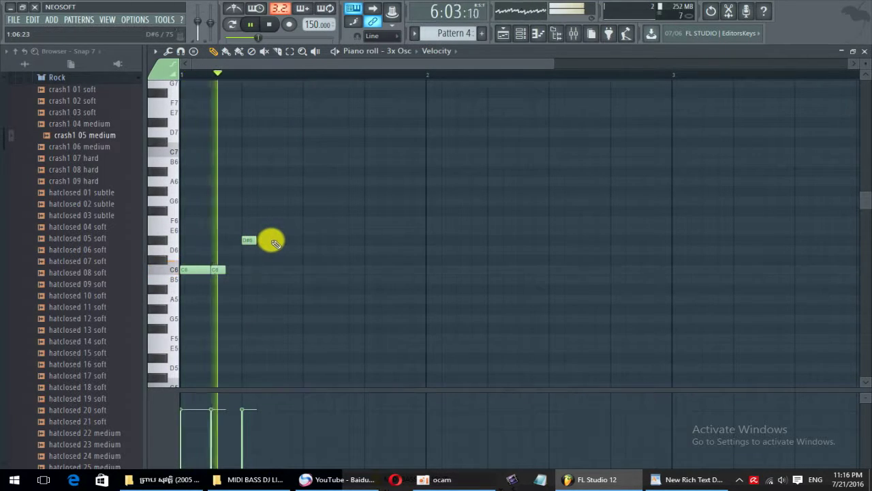
pyautogui.click(280, 240)
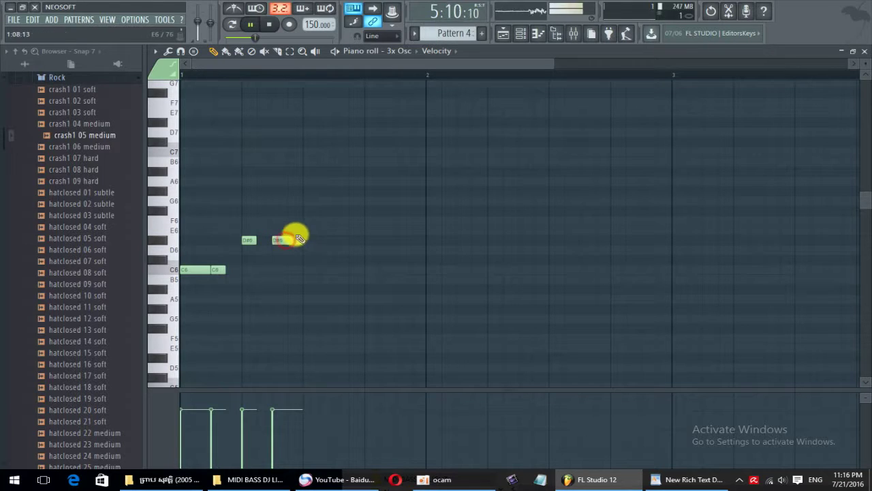
# Add a one-step slide note to F6 at step 8 over the second D#6 note and replay the melody.
pyautogui.doubleClick(308, 232)
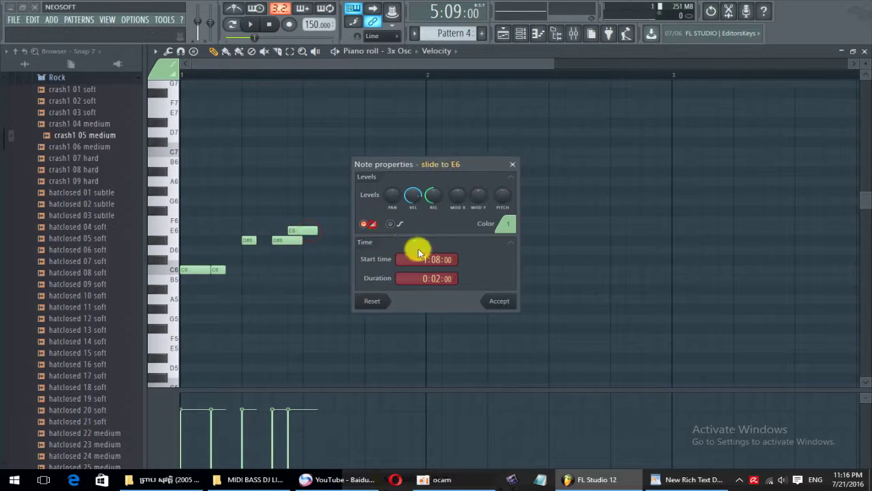
pyautogui.click(512, 301)
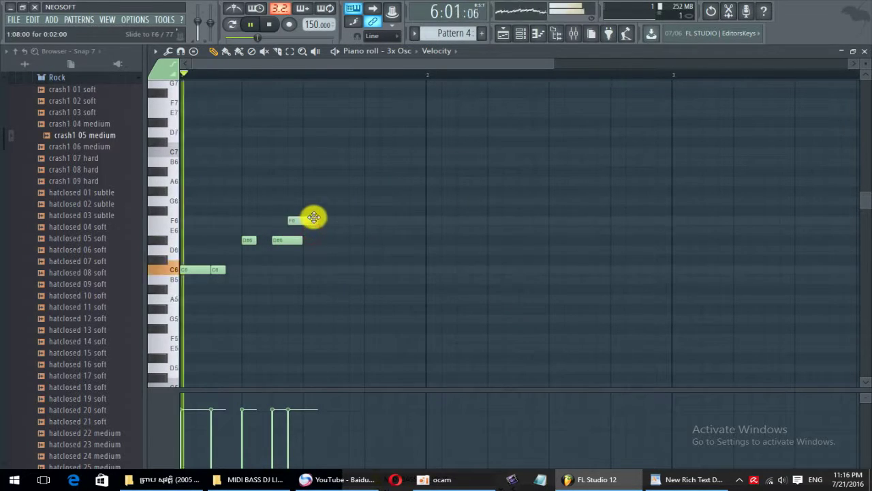
pyautogui.press('space')
pyautogui.scroll(-3, 300, 220)
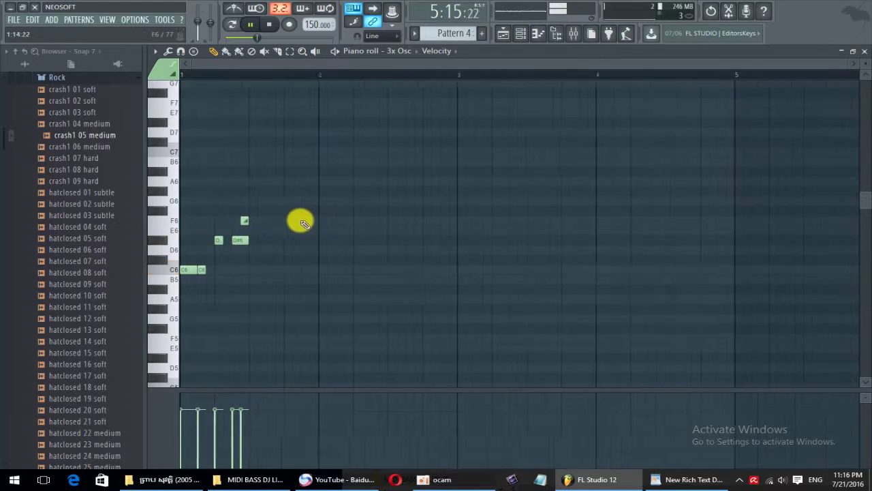
pyautogui.press('space')
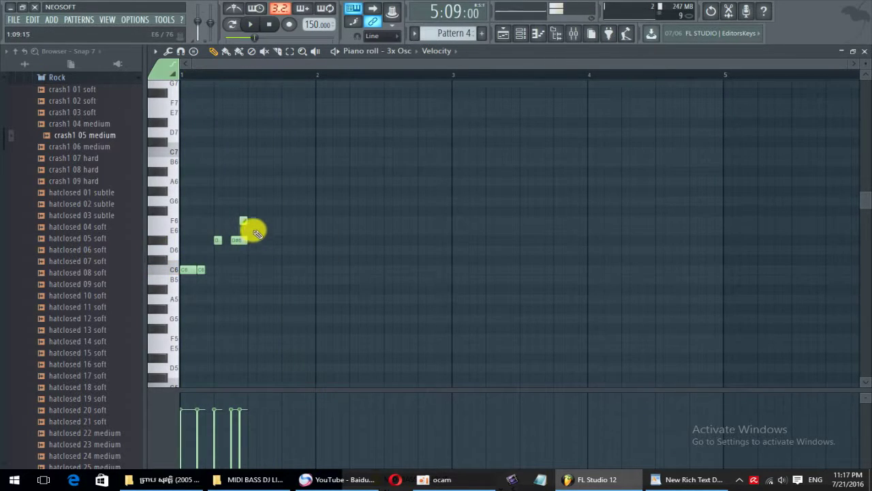
# Add two-step F6 notes at steps 11 and 15 of the first bar and lower the main volume to about 56%.
pyautogui.click(259, 220)
pyautogui.scroll(2, 183, 214)
pyautogui.moveTo(198, 22); pyautogui.dragTo(198, 28)
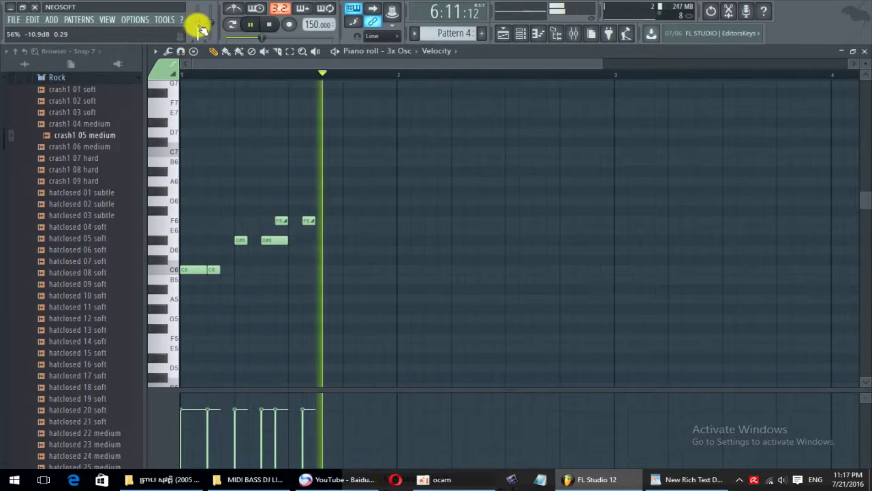
pyautogui.rightClick(311, 221)
pyautogui.click(318, 221)
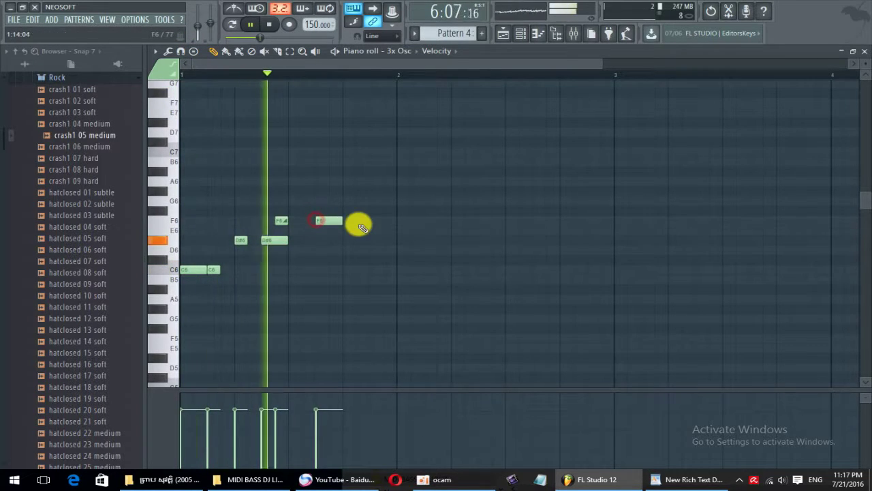
pyautogui.click(372, 222)
pyautogui.scroll(-3, 343, 218)
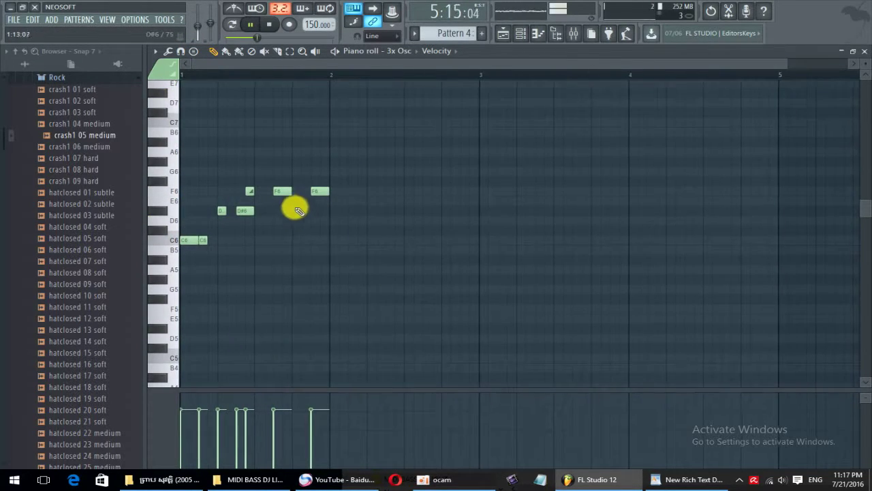
# Try a C#6 note at step 13, then try lowering the bar's last F6 note to C#6 during playback.
pyautogui.scroll(3, 292, 211)
pyautogui.click(302, 231)
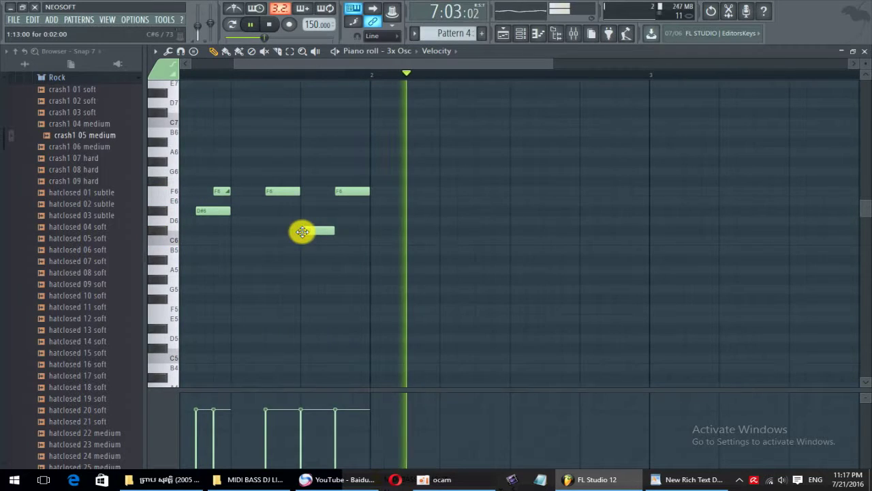
pyautogui.scroll(-2, 292, 207)
pyautogui.rightClick(296, 232)
pyautogui.scroll(2, 291, 206)
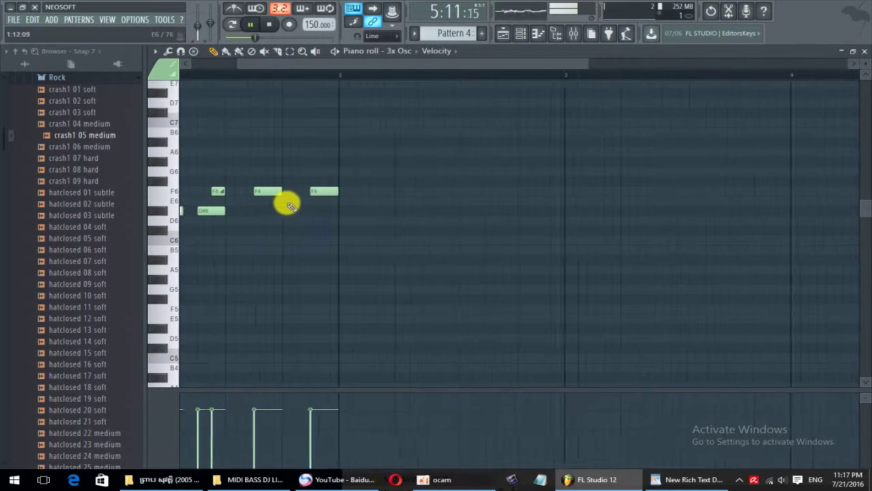
pyautogui.moveTo(324, 191); pyautogui.dragTo(325, 200)
pyautogui.scroll(-2, 330, 231)
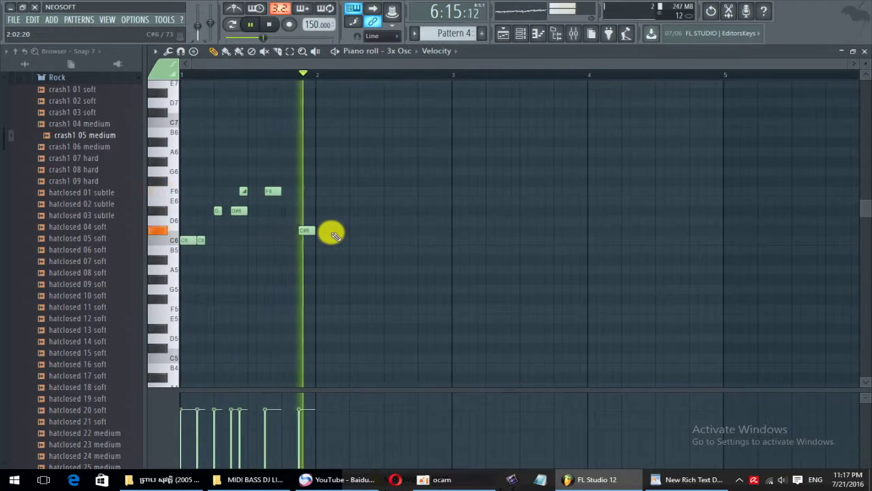
pyautogui.scroll(1, 265, 232)
pyautogui.press('space')
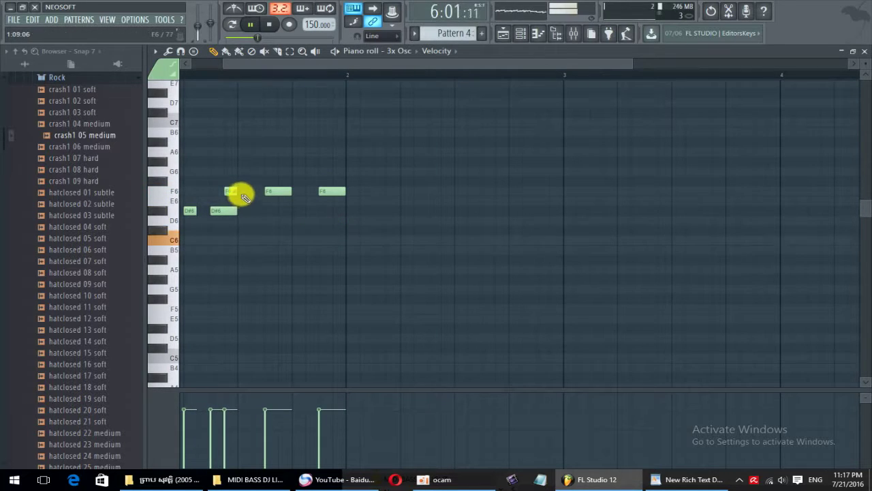
# Add a one-step slide note to D#6 at step 12 beneath the F6 note and replay the melody.
pyautogui.click(339, 211)
pyautogui.press('space')
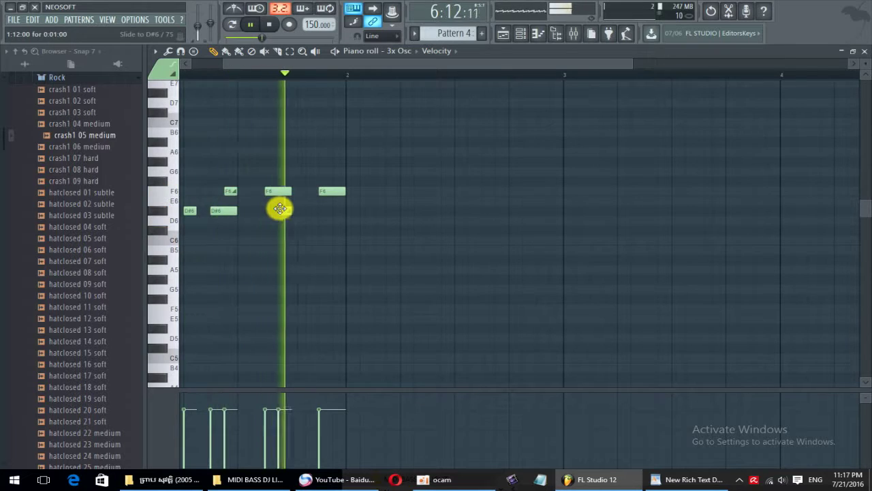
pyautogui.press('space')
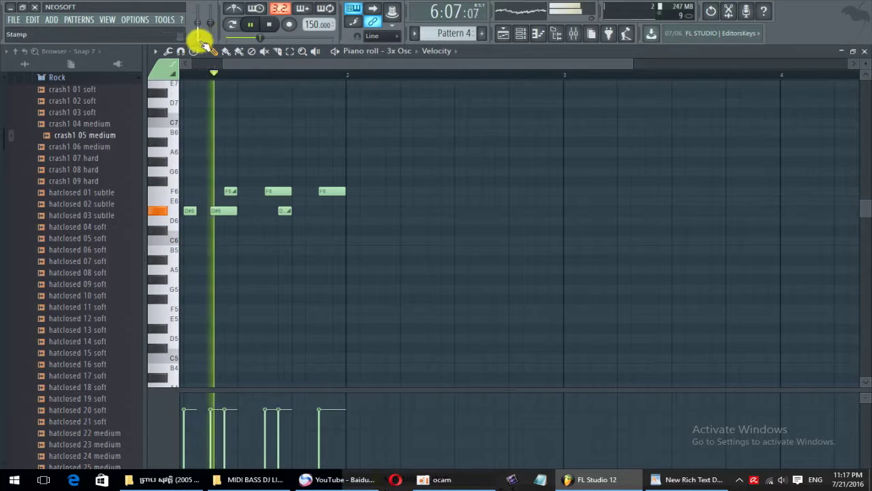
# Copy all of the first bar's melody notes into bar 2 of Pattern 4.
pyautogui.scroll(-1, 355, 212)
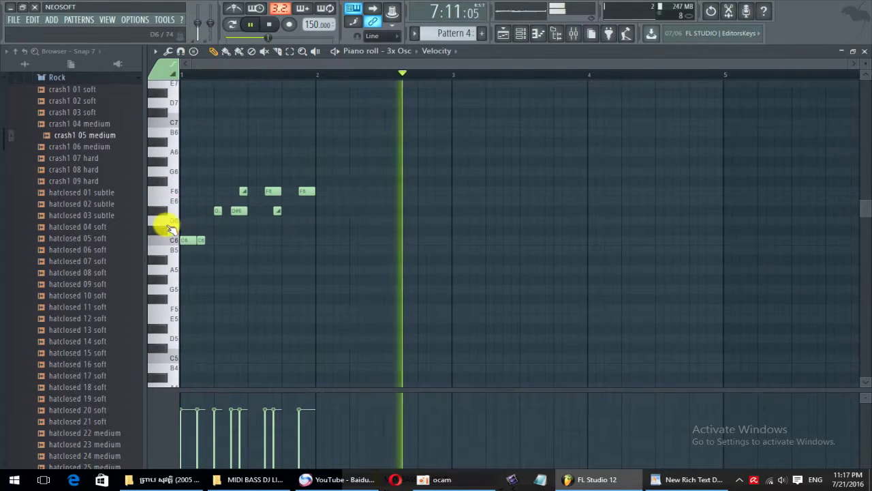
pyautogui.scroll(1, 205, 225)
pyautogui.scroll(-1, 321, 197)
pyautogui.moveTo(374, 161); pyautogui.dragTo(174, 269)
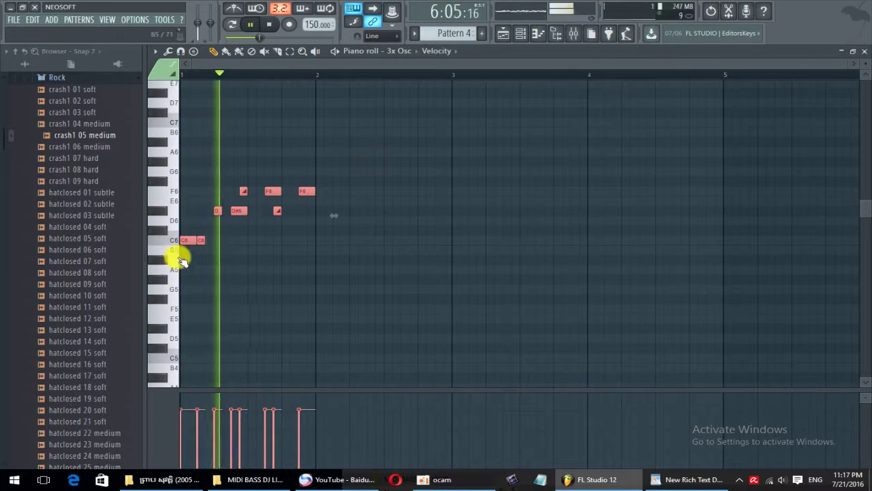
pyautogui.keyDown('shift'); pyautogui.moveTo(189, 240); pyautogui.dragTo(327, 238); pyautogui.keyUp('shift')
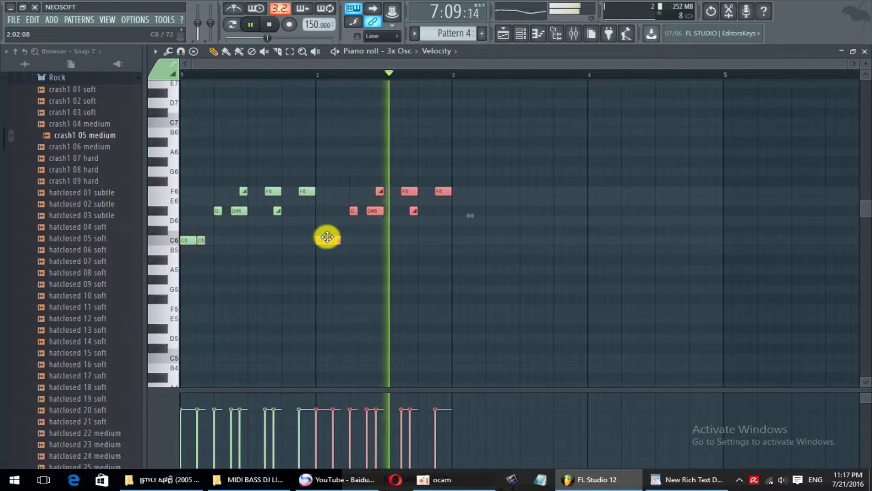
# Add another C6 note at step 4 of the melody's second bar, after the two copied C6 notes.
pyautogui.keyDown('ctrl'); pyautogui.click(357, 249); pyautogui.keyUp('ctrl')
pyautogui.scroll(1, 340, 242)
pyautogui.click(350, 240)
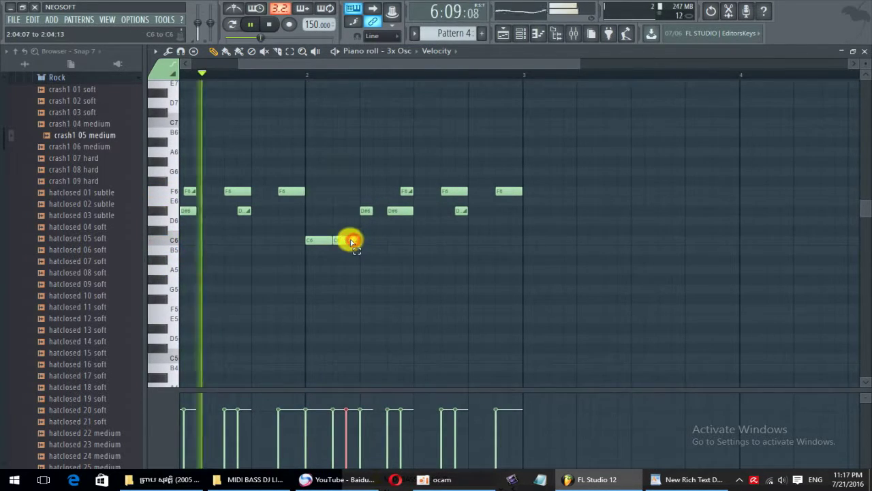
# Set the piano roll snap to none and shorten the C6 notes at steps 3 and 4 of bar 2 to about half a step.
pyautogui.rightClick(353, 242)
pyautogui.press('space')
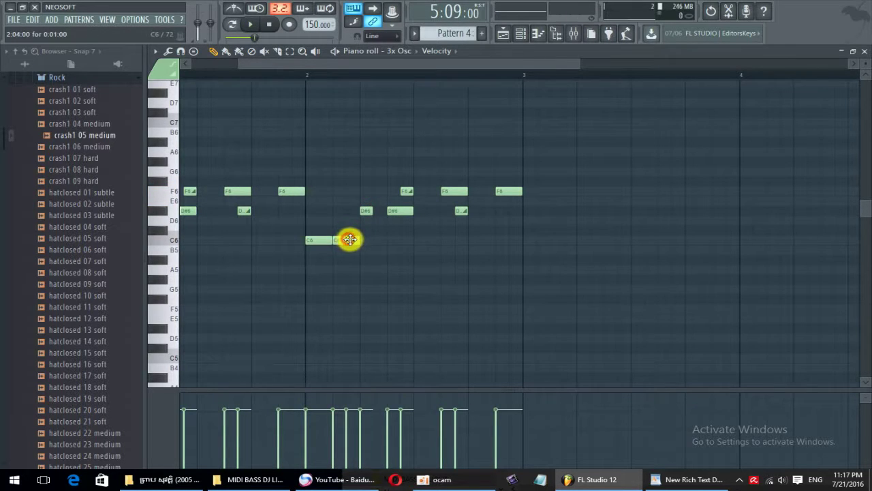
pyautogui.click(181, 51)
pyautogui.click(181, 105)
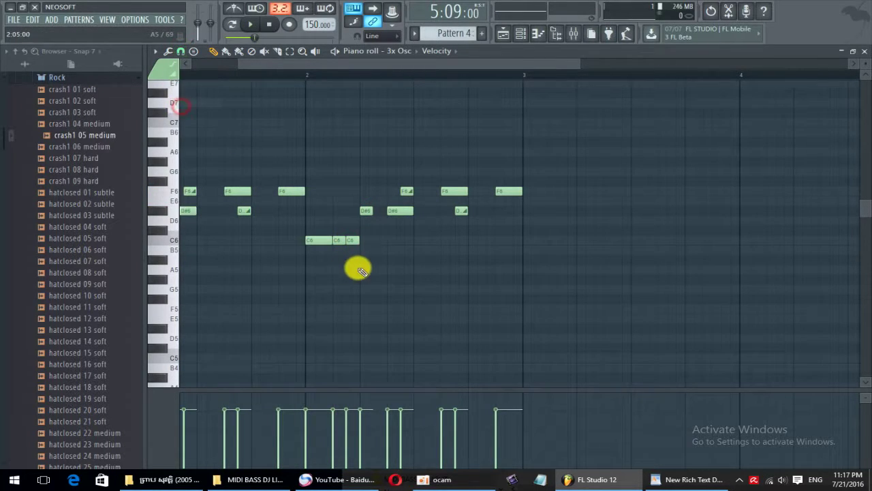
pyautogui.scroll(2, 341, 243)
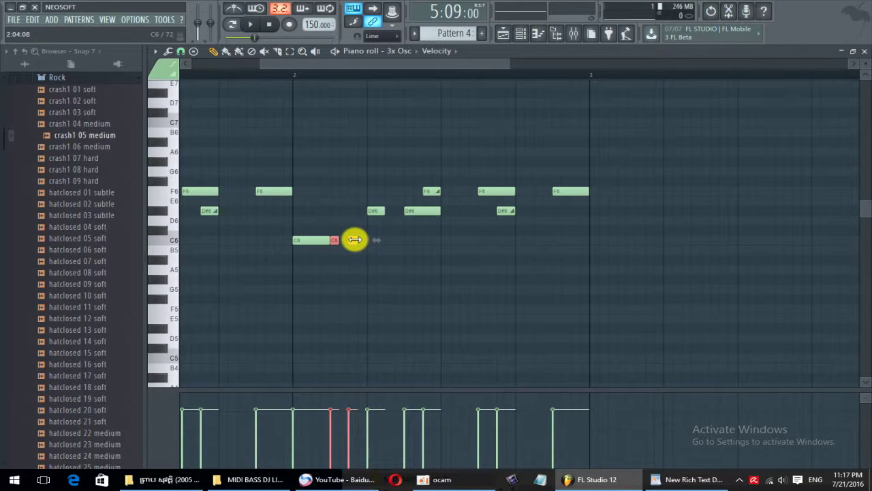
# Restore the piano roll's main snap setting, deselect the shortened notes and replay the melody.
pyautogui.click(180, 52)
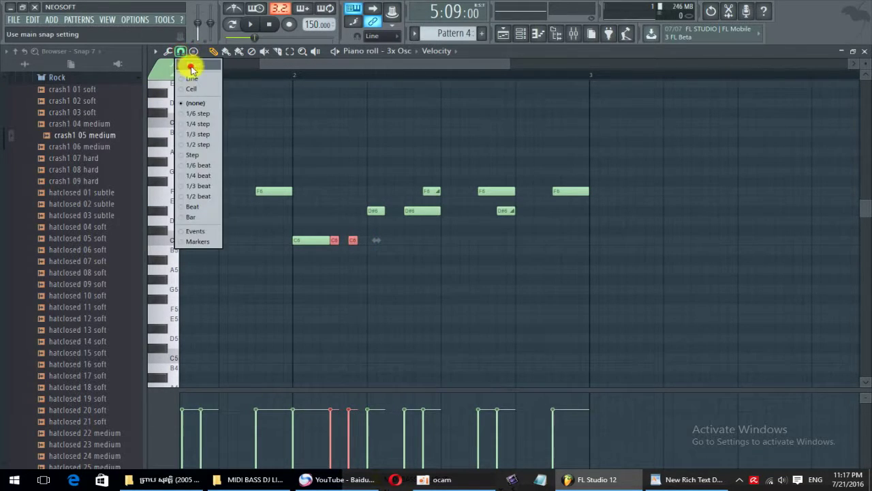
pyautogui.click(190, 70)
pyautogui.keyDown('ctrl'); pyautogui.click(432, 304); pyautogui.keyUp('ctrl')
pyautogui.press('space')
pyautogui.scroll(-5, 368, 235)
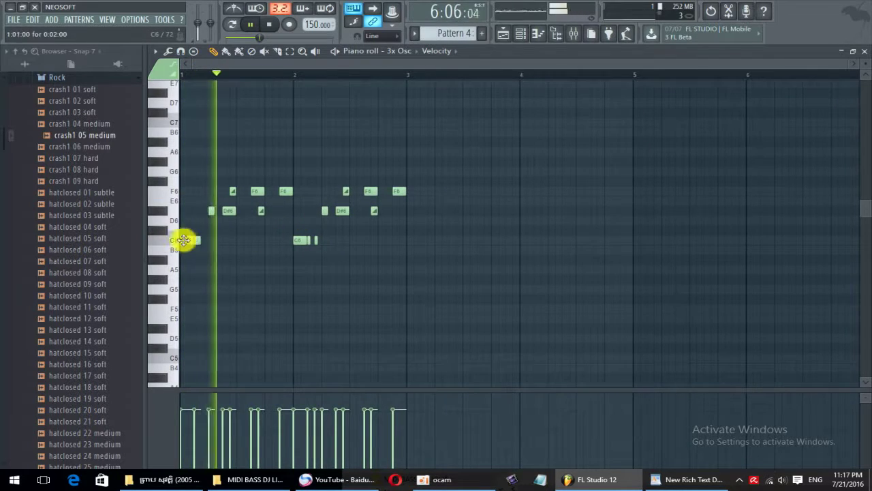
# Replace the second C6 note of bar 1 at step 3 with a half-step C6 note and replay.
pyautogui.scroll(2, 181, 239)
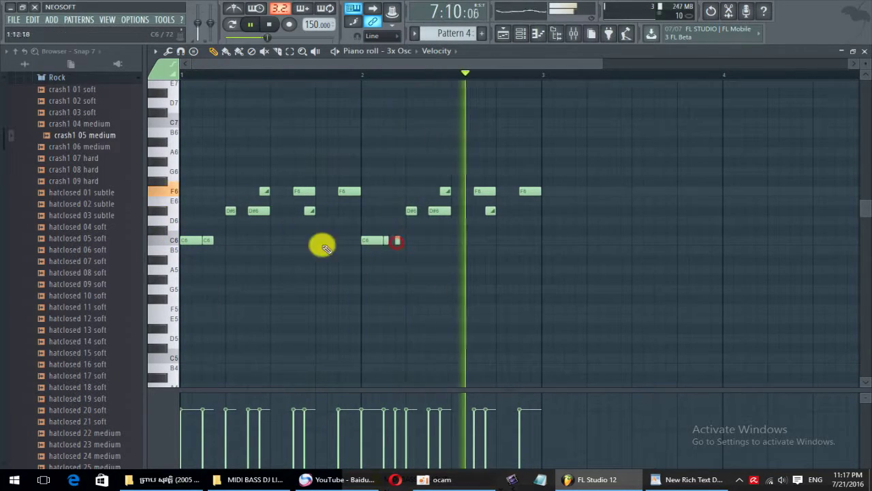
pyautogui.scroll(2, 272, 241)
pyautogui.press('space')
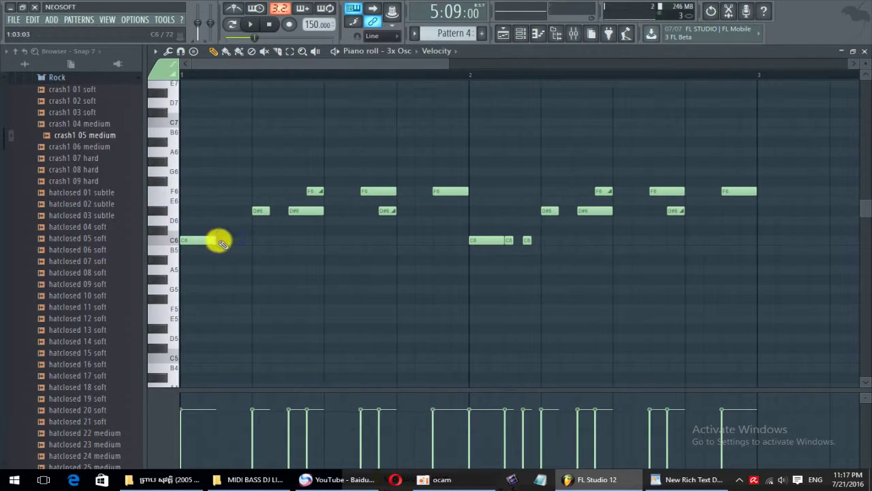
pyautogui.scroll(-2, 263, 244)
pyautogui.press('space')
pyautogui.scroll(-3, 286, 267)
pyautogui.scroll(3, 286, 267)
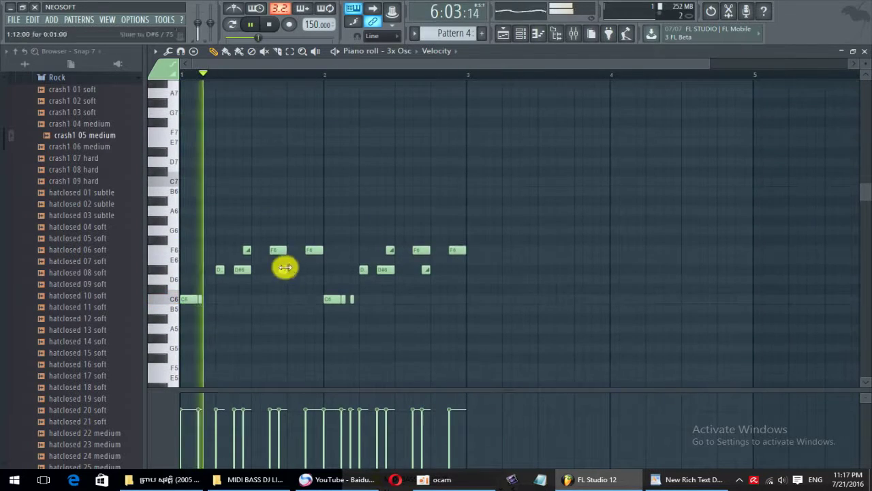
# Lower the D#6 note at step 5 to C6 in both bars of the melody and play it back.
pyautogui.scroll(-1, 286, 267)
pyautogui.scroll(3, 230, 280)
pyautogui.press('space')
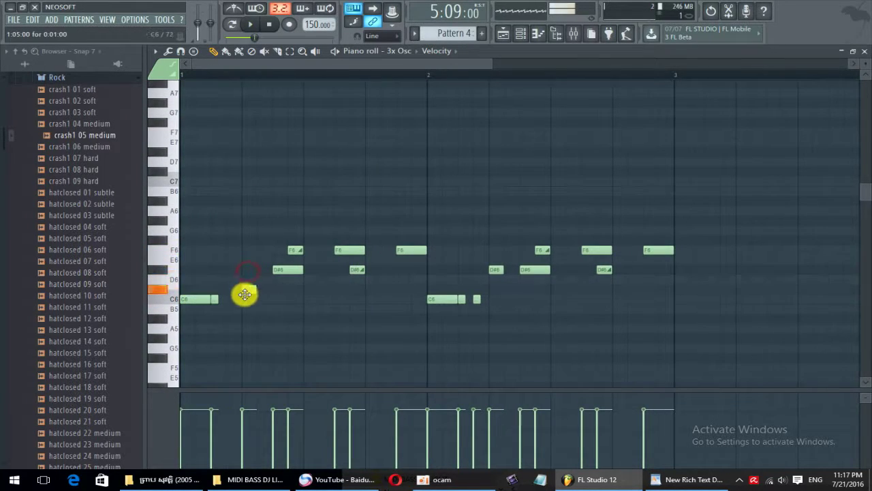
pyautogui.click(495, 299)
pyautogui.press('space')
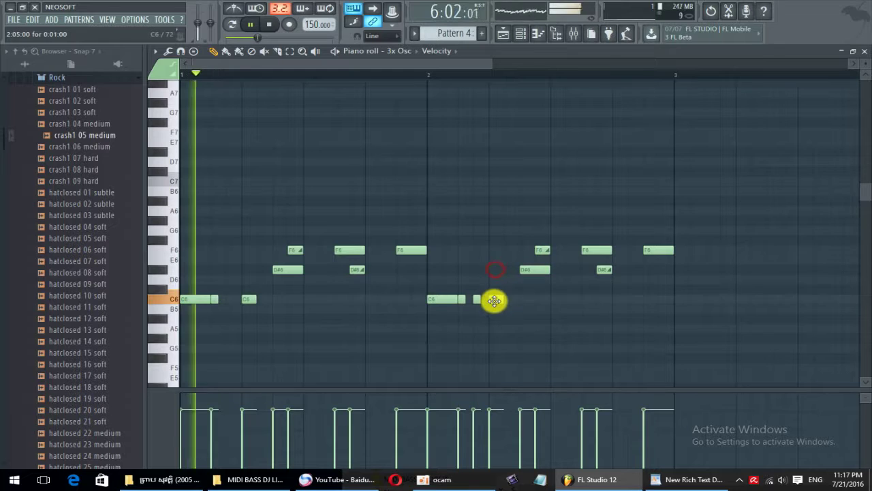
pyautogui.scroll(-3, 287, 242)
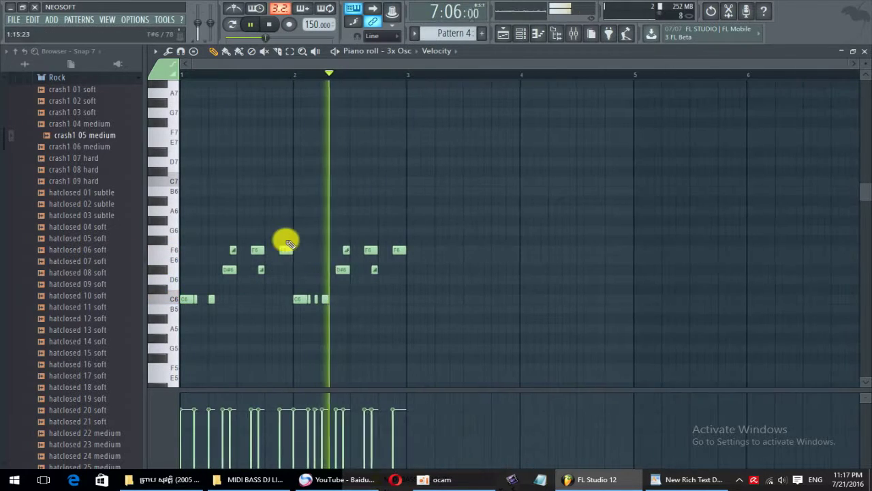
# Close the piano roll and place three more Pattern 4 clips on Track 2, running from bar 8 to bar 14.
pyautogui.click(863, 52)
pyautogui.press('space')
pyautogui.rightClick(485, 94)
pyautogui.scroll(-2, 445, 111)
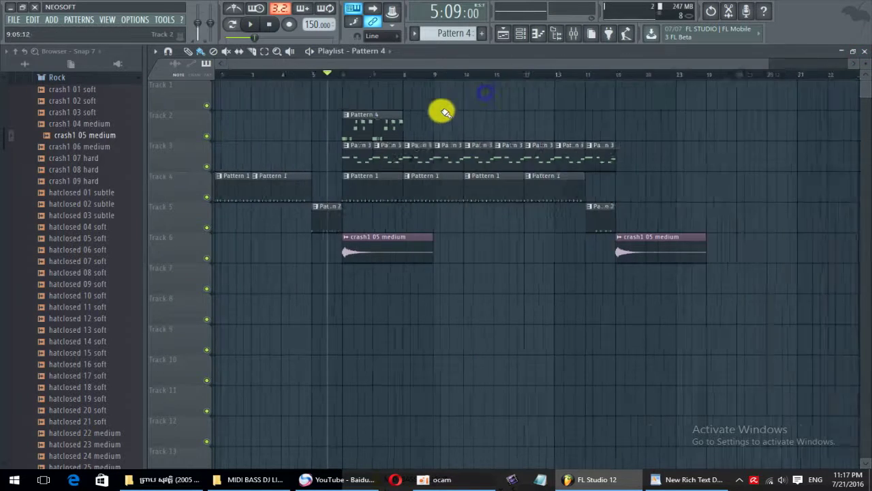
pyautogui.scroll(1, 362, 132)
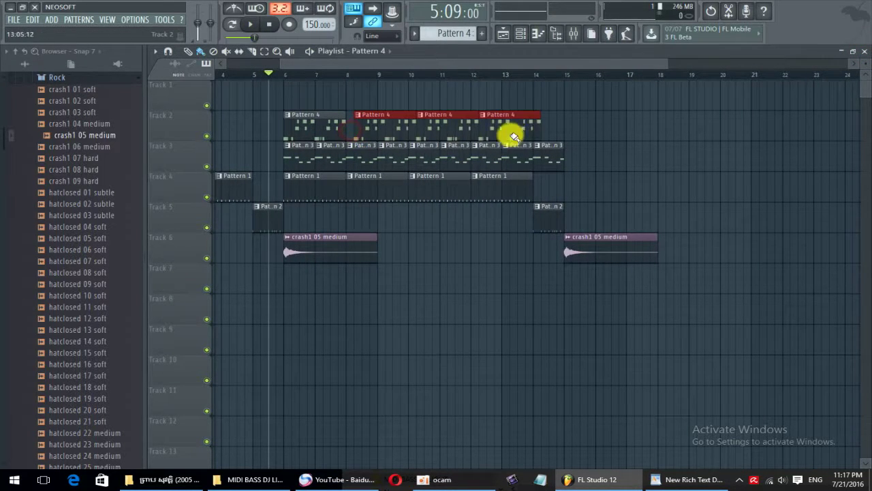
pyautogui.click(543, 130)
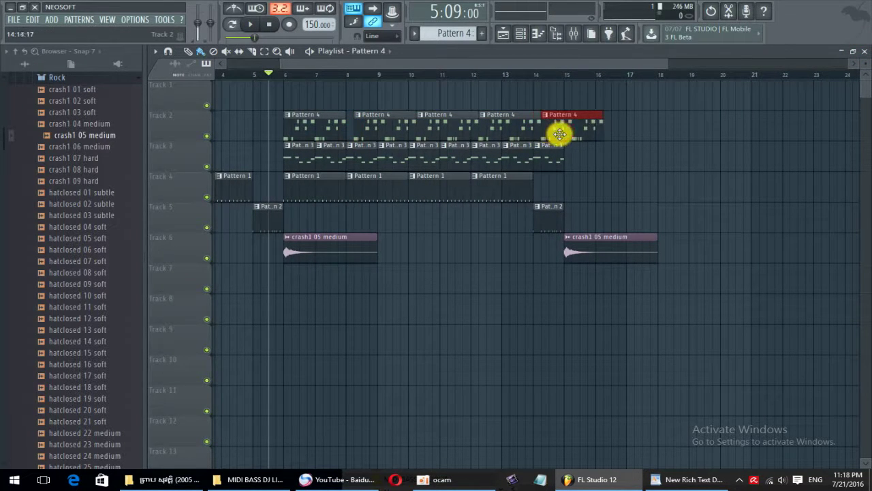
pyautogui.moveTo(555, 130); pyautogui.dragTo(389, 133)
pyautogui.moveTo(384, 132); pyautogui.dragTo(377, 133)
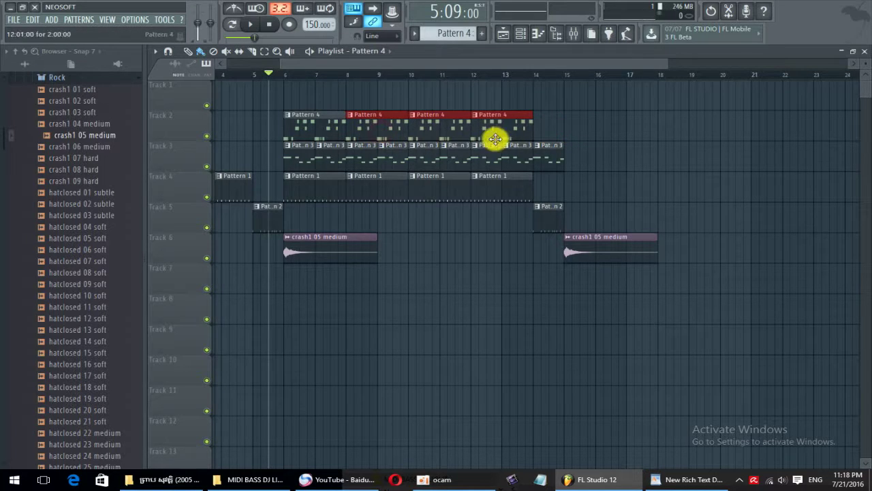
# Shorten the arrangement to end at bar 14, with the last Pattern 2 fill at bar 13 and the crash at bar 14.
pyautogui.scroll(3, 575, 159)
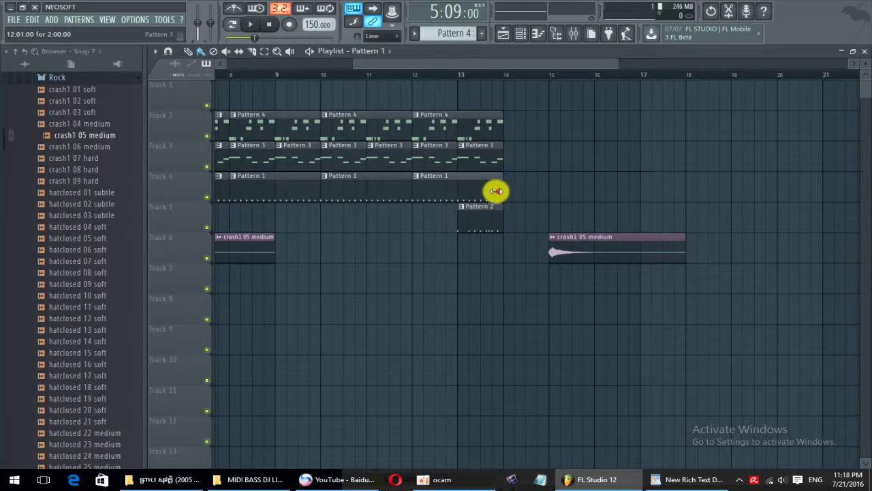
pyautogui.moveTo(547, 238); pyautogui.dragTo(525, 247)
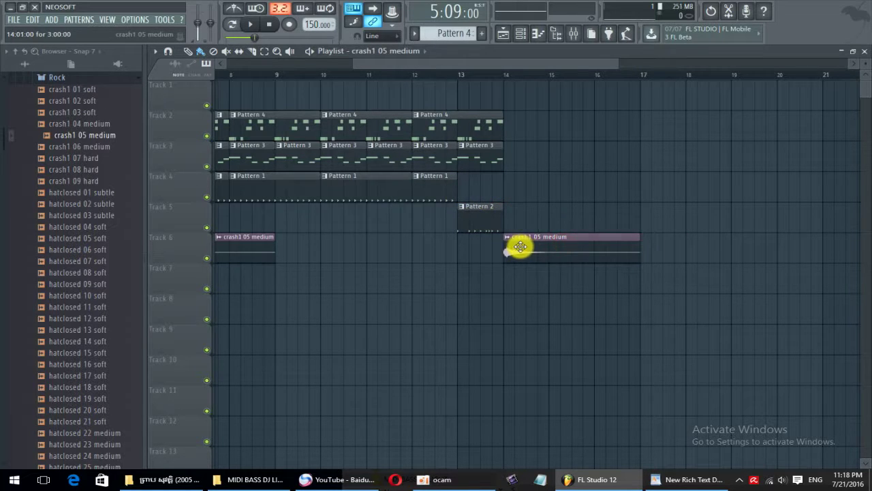
pyautogui.scroll(-5, 532, 196)
pyautogui.press('space')
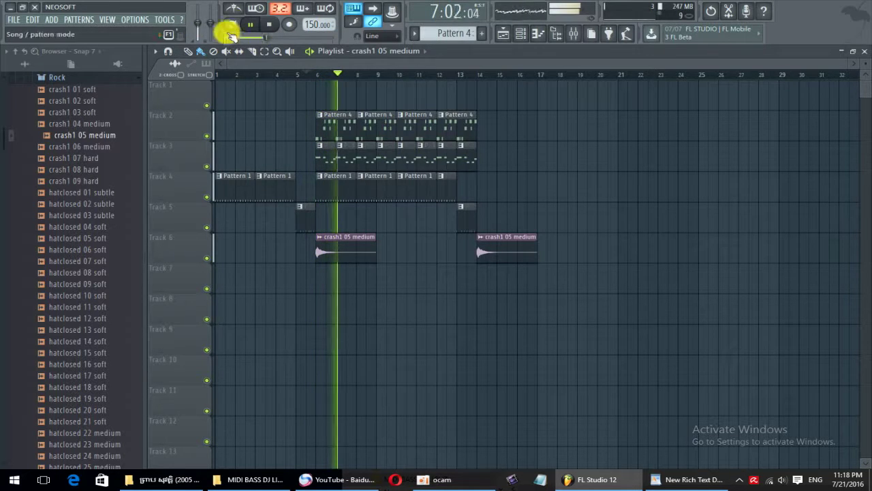
# Open the 3x Osc channel and assign it to a free mixer track.
pyautogui.click(519, 34)
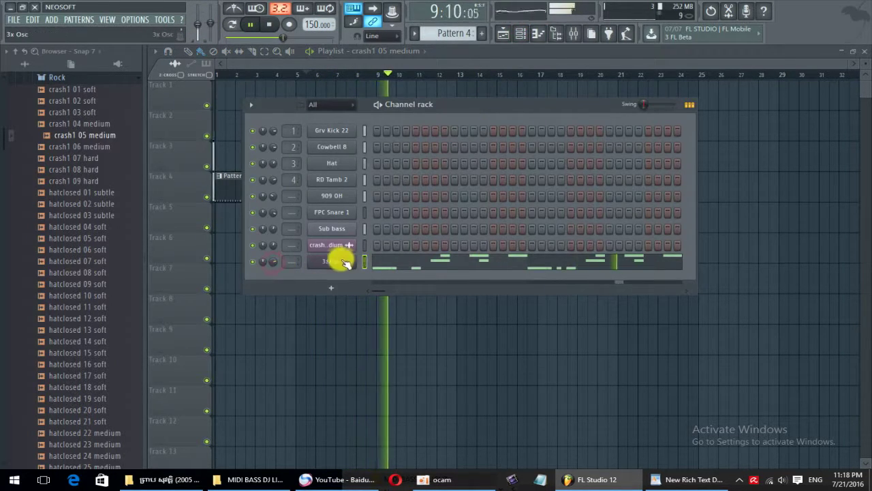
pyautogui.click(345, 262)
pyautogui.moveTo(361, 110); pyautogui.dragTo(354, 169)
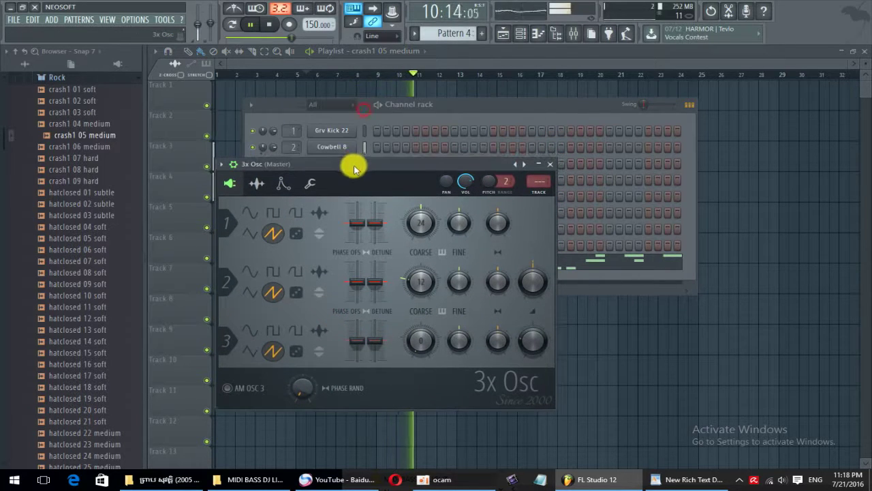
pyautogui.click(225, 166)
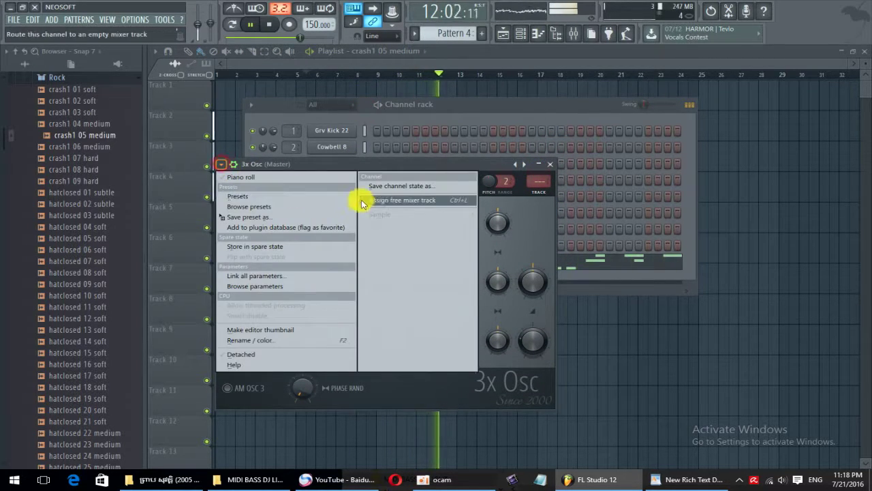
pyautogui.click(370, 201)
# Load Fruity Reeverb 2 in slot 1 of the 3x Osc mixer track and switch to its next preset.
pyautogui.click(651, 153)
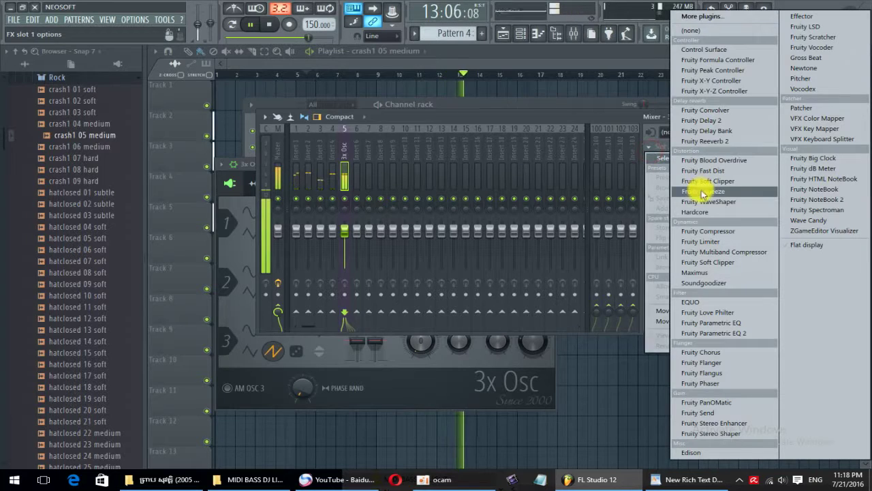
pyautogui.click(709, 140)
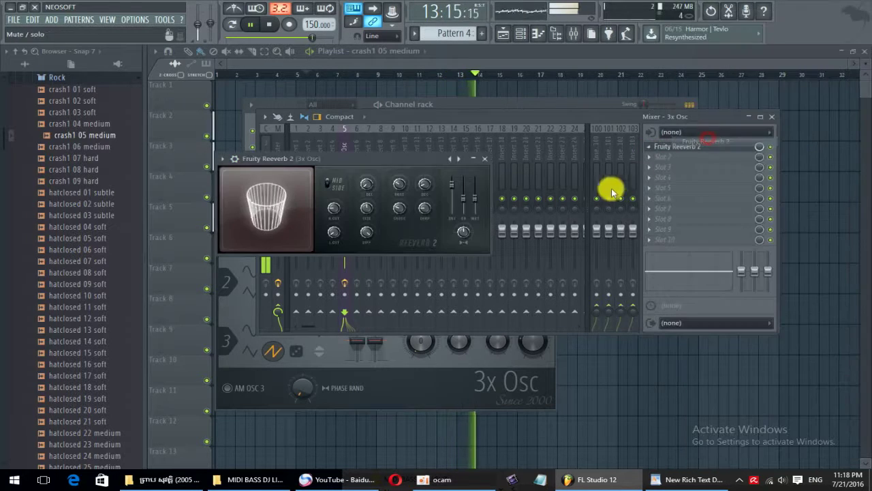
pyautogui.click(459, 158)
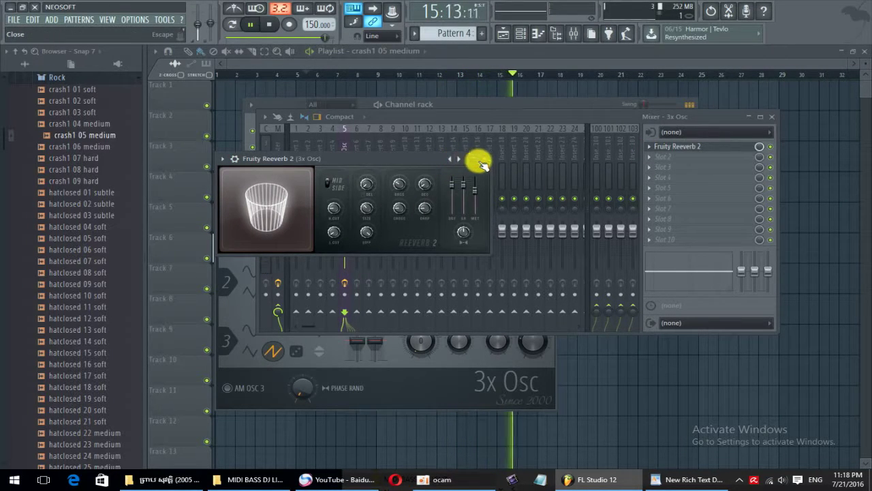
pyautogui.click(484, 159)
# Load Fruity Parametric EQ 2 in slot 2 of the 3x Osc track and boost band 1 in the low bass.
pyautogui.click(658, 159)
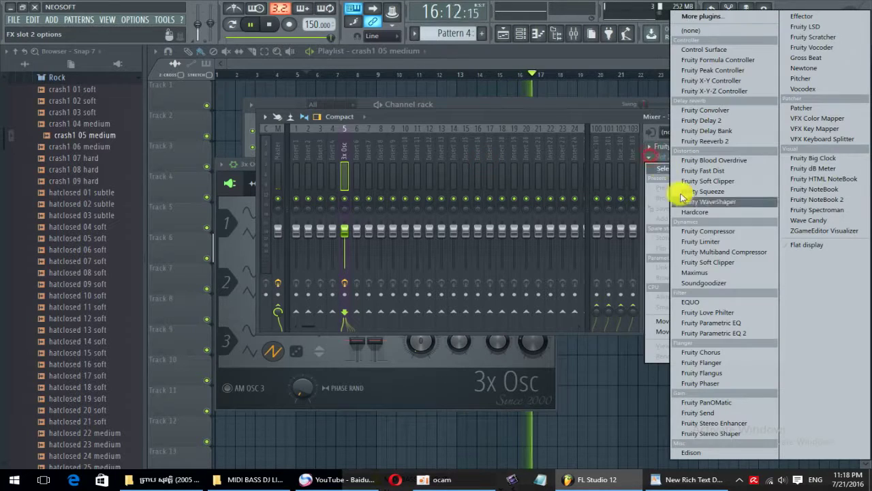
pyautogui.click(717, 332)
pyautogui.press('space')
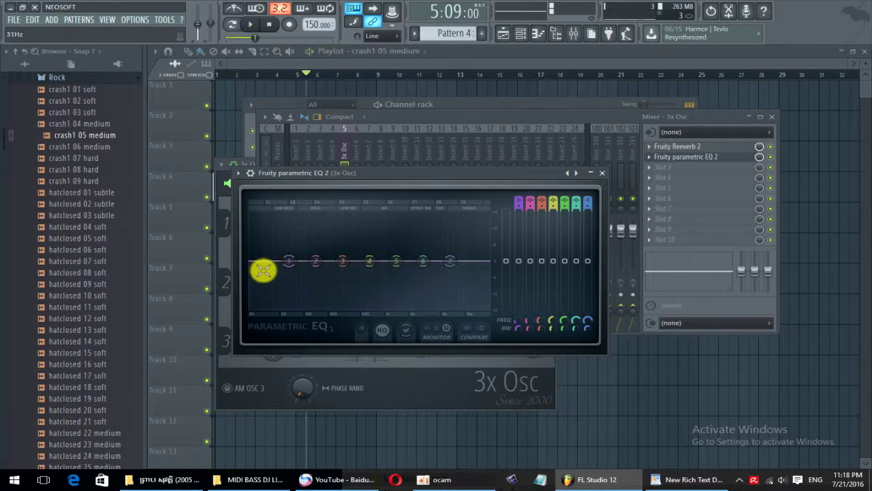
pyautogui.moveTo(283, 267); pyautogui.dragTo(291, 268)
pyautogui.moveTo(288, 236); pyautogui.dragTo(291, 228)
# Shape the EQ curve with a midrange boost on band 2 and a deep low-mid cut on band 3 during playback.
pyautogui.moveTo(315, 261); pyautogui.dragTo(312, 265)
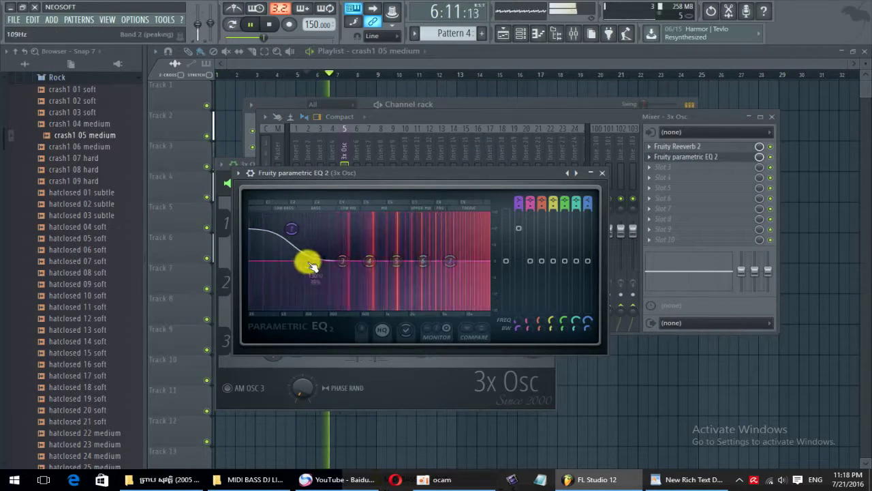
pyautogui.moveTo(328, 222); pyautogui.dragTo(399, 220)
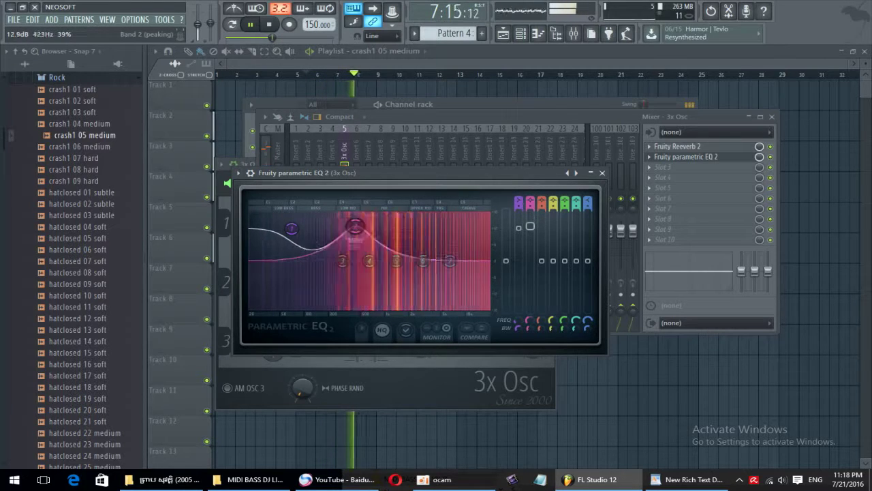
pyautogui.moveTo(343, 260); pyautogui.dragTo(355, 264)
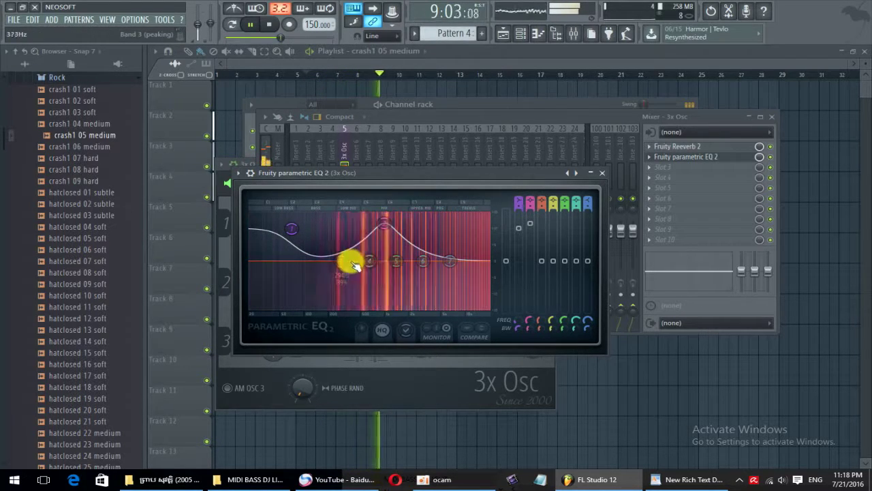
pyautogui.moveTo(309, 286); pyautogui.dragTo(345, 306)
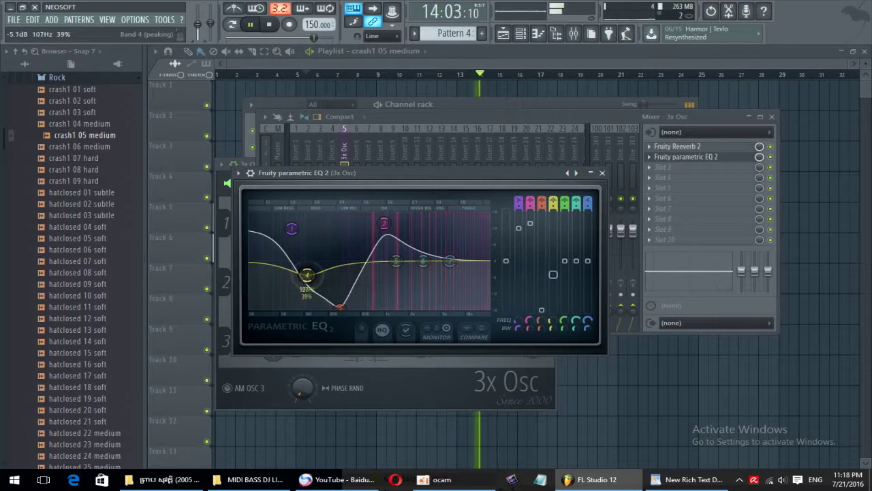
# Raise the main volume, boost EQ band 4 at about 289 Hz, and close the equalizer and mixer.
pyautogui.moveTo(328, 239); pyautogui.dragTo(366, 244)
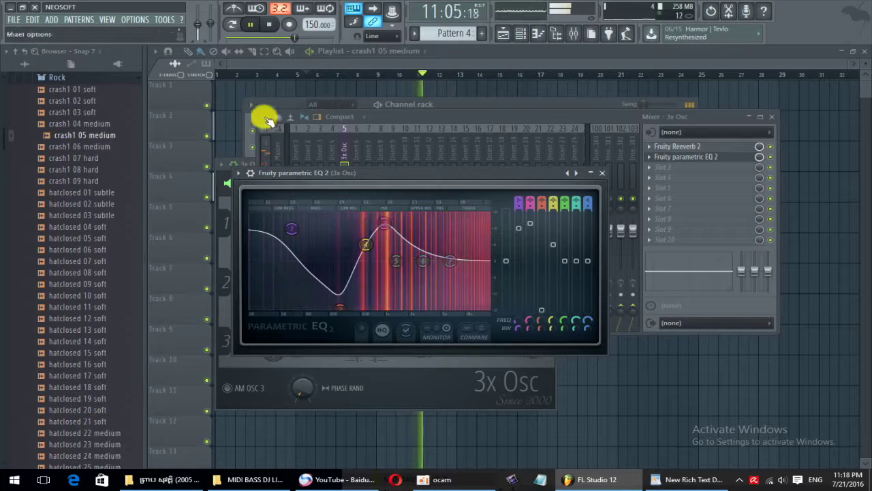
pyautogui.moveTo(199, 27); pyautogui.dragTo(198, 26)
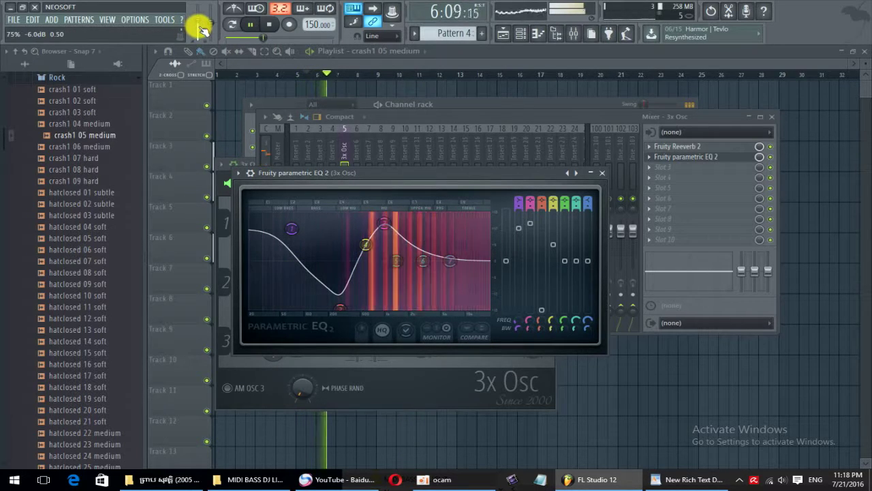
pyautogui.moveTo(365, 244); pyautogui.dragTo(341, 239)
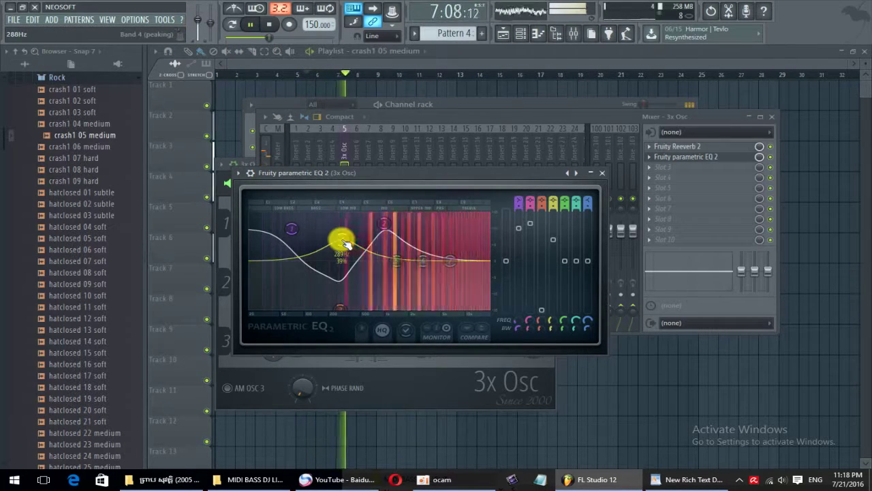
pyautogui.click(602, 174)
pyautogui.click(773, 117)
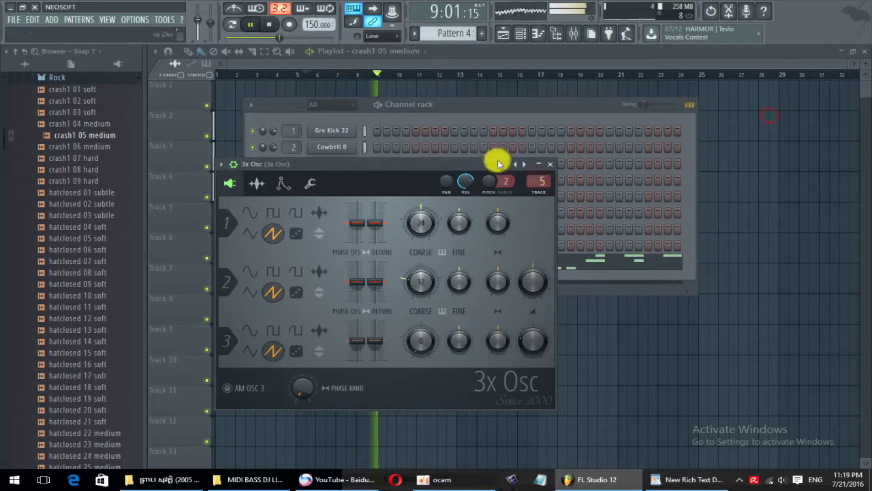
pyautogui.press('space')
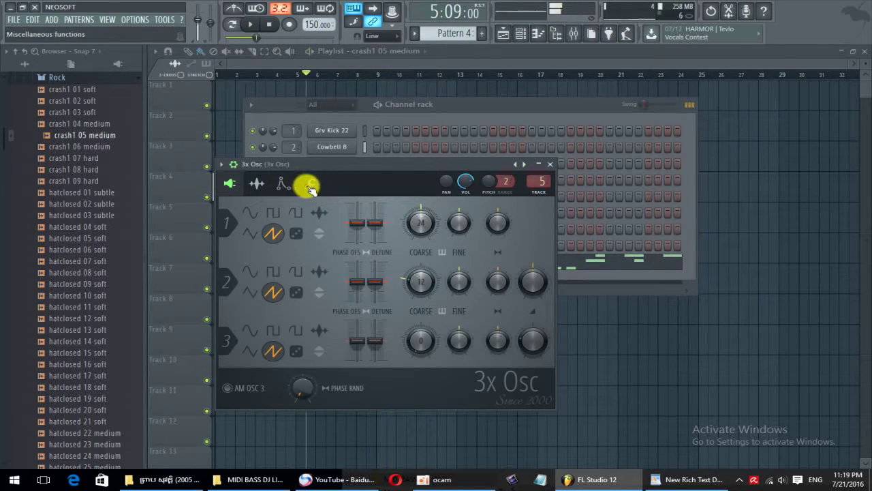
# Show the miscellaneous functions of the 3x Osc, close its window, and play the song from bar 1 and from bar 6.
pyautogui.click(310, 183)
pyautogui.click(550, 167)
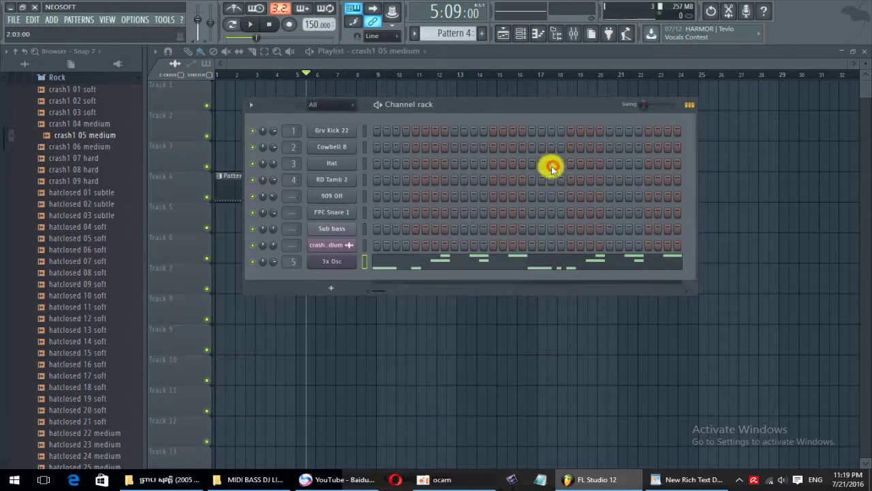
pyautogui.moveTo(250, 75); pyautogui.dragTo(188, 77)
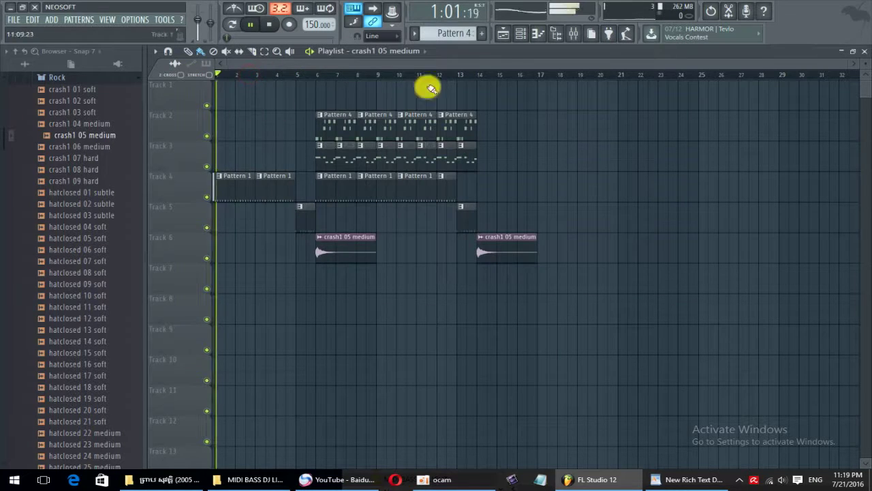
pyautogui.click(313, 74)
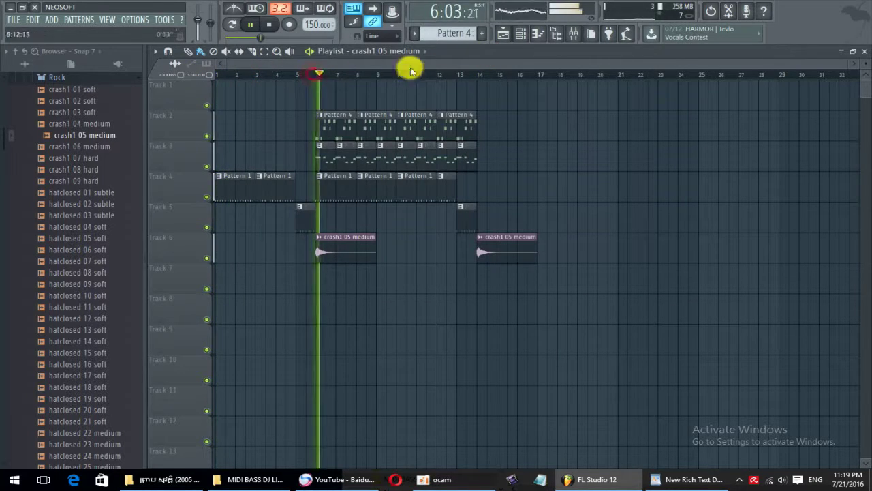
# Load Gross Beat in slot 3 of the 3x Osc mixer track and choose the Sidechain volume preset.
pyautogui.click(518, 37)
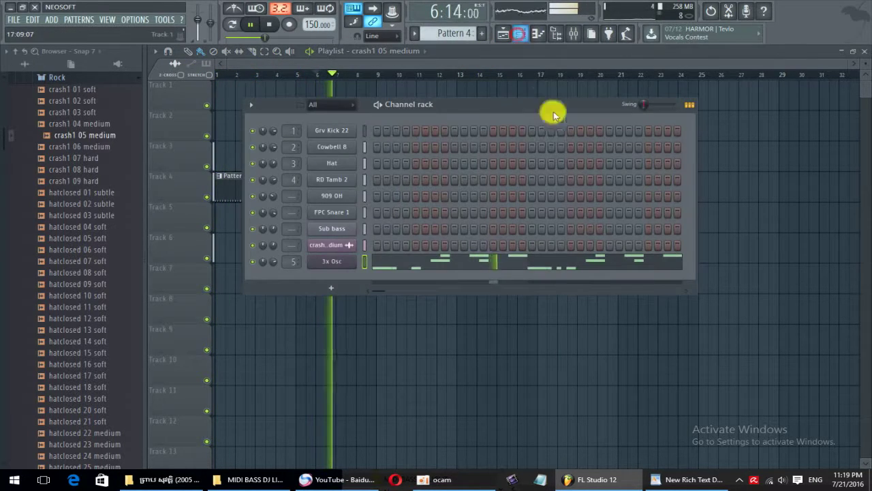
pyautogui.click(347, 266)
pyautogui.click(583, 37)
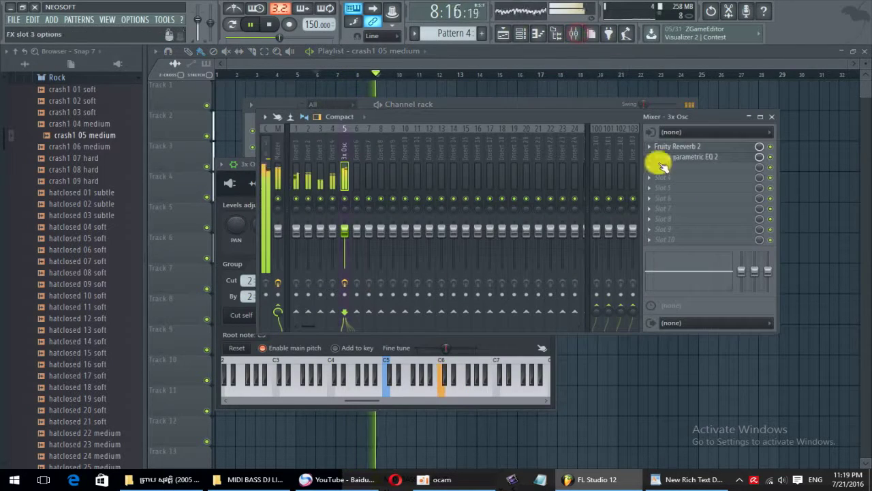
pyautogui.click(651, 166)
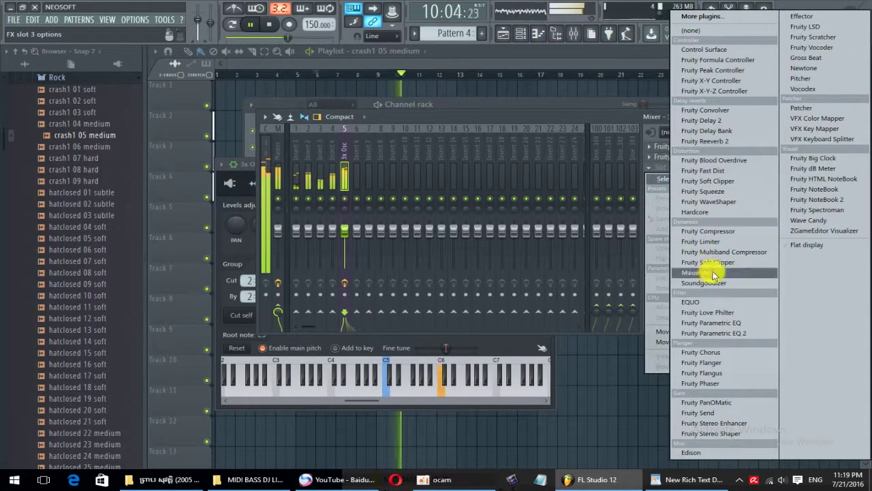
pyautogui.click(648, 169)
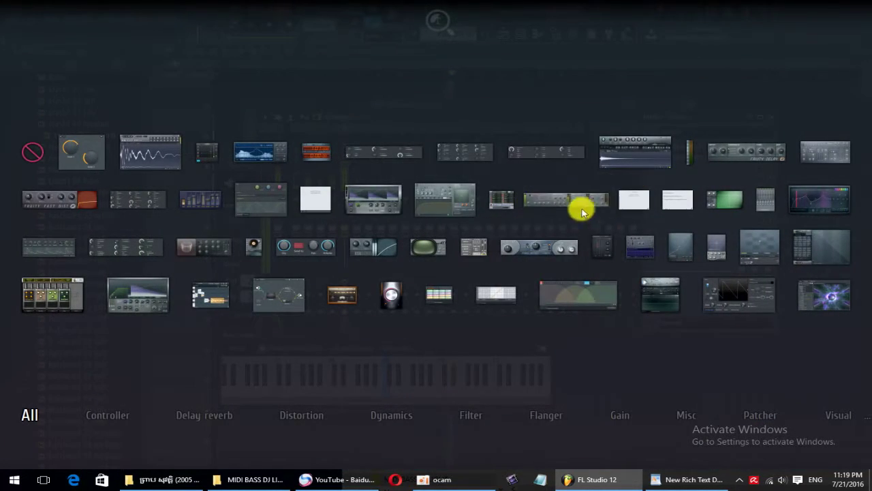
pyautogui.click(833, 248)
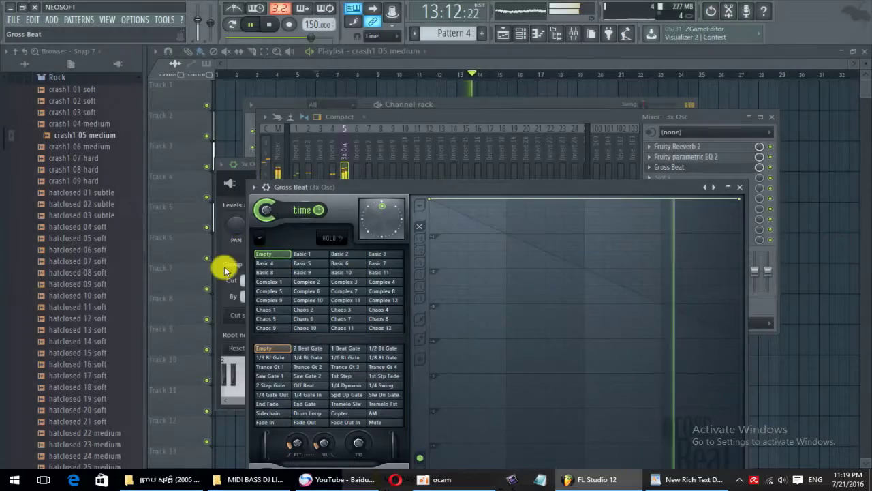
pyautogui.click(273, 413)
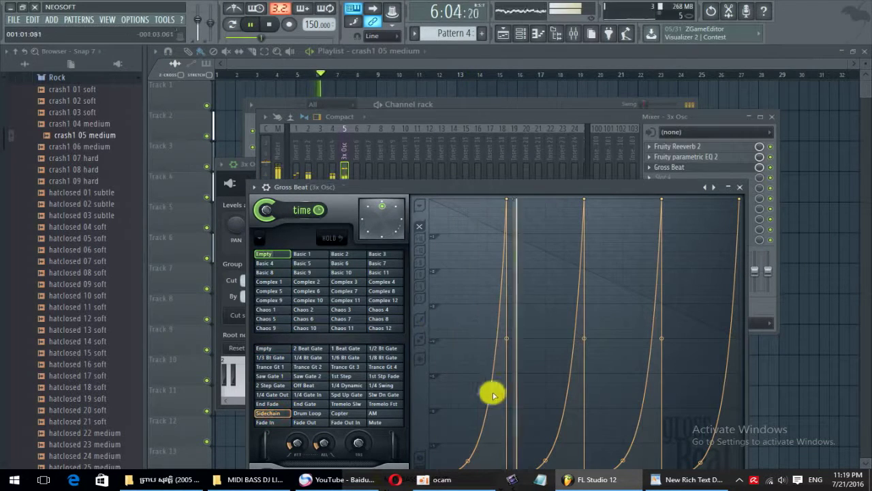
# Straighten all four rising curves of the Gross Beat Sidechain volume envelope into linear ramps, and close Gross Beat and the mixer.
pyautogui.press('space')
pyautogui.rightClick(465, 461)
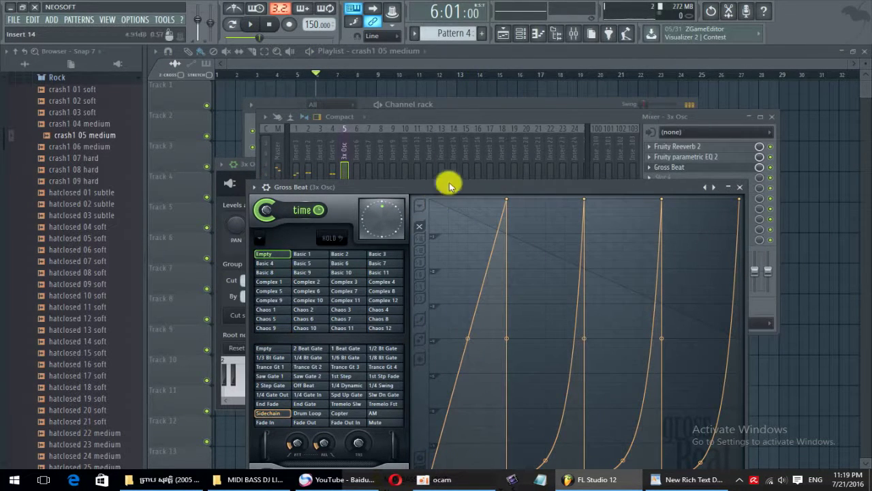
pyautogui.moveTo(477, 189); pyautogui.dragTo(465, 105)
pyautogui.press('space')
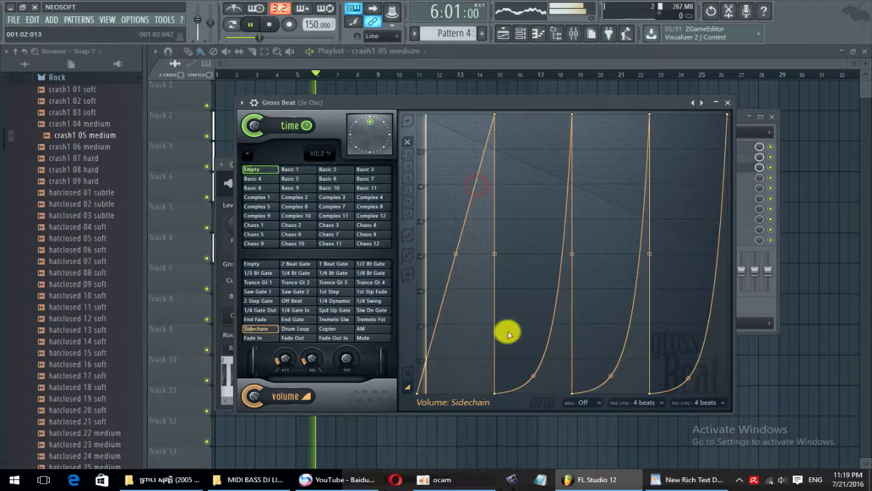
pyautogui.press('space')
pyautogui.rightClick(534, 376)
pyautogui.moveTo(604, 374); pyautogui.dragTo(616, 370)
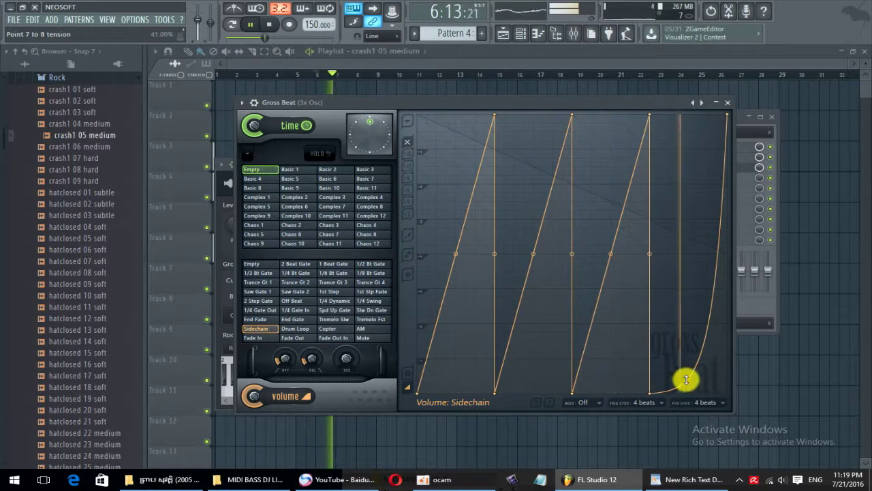
pyautogui.moveTo(685, 383); pyautogui.dragTo(689, 379)
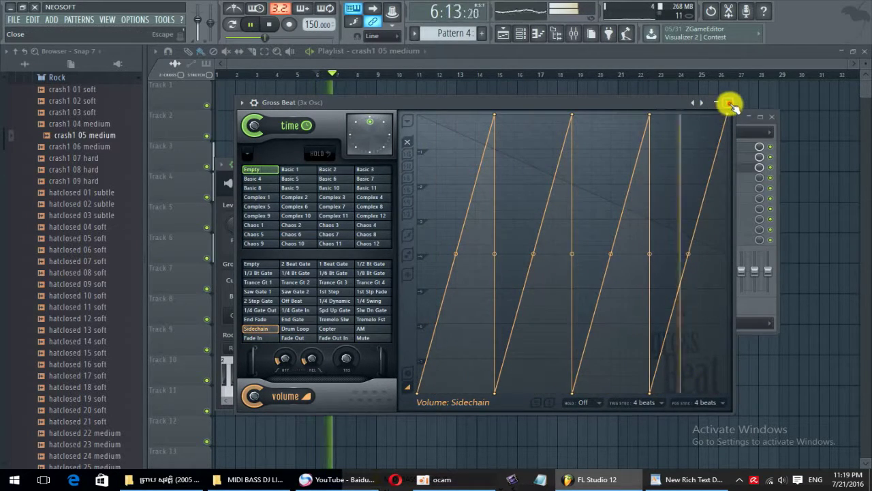
pyautogui.click(727, 102)
pyautogui.click(771, 117)
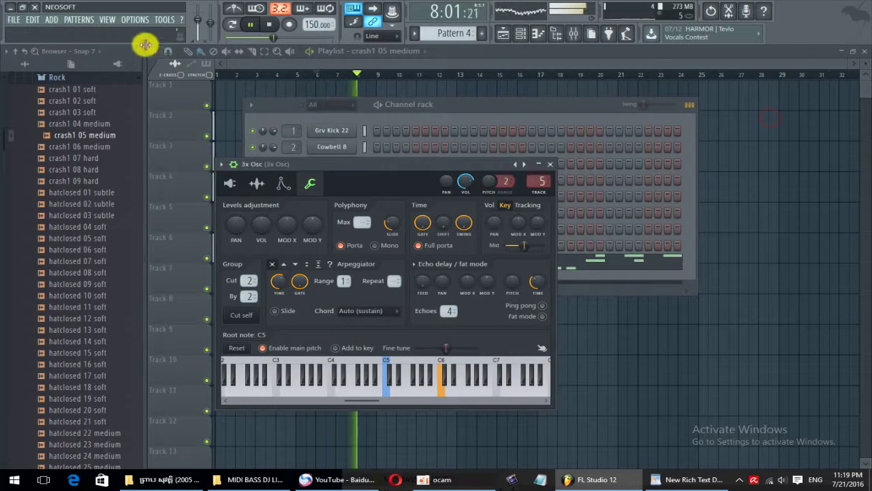
# Try transposing all 3x Osc melody notes in the piano roll upward so the lowest notes sit on C5.
pyautogui.click(550, 164)
pyautogui.click(600, 257)
pyautogui.moveTo(448, 188); pyautogui.dragTo(165, 337)
pyautogui.scroll(2, 177, 320)
pyautogui.moveTo(188, 298); pyautogui.dragTo(201, 177)
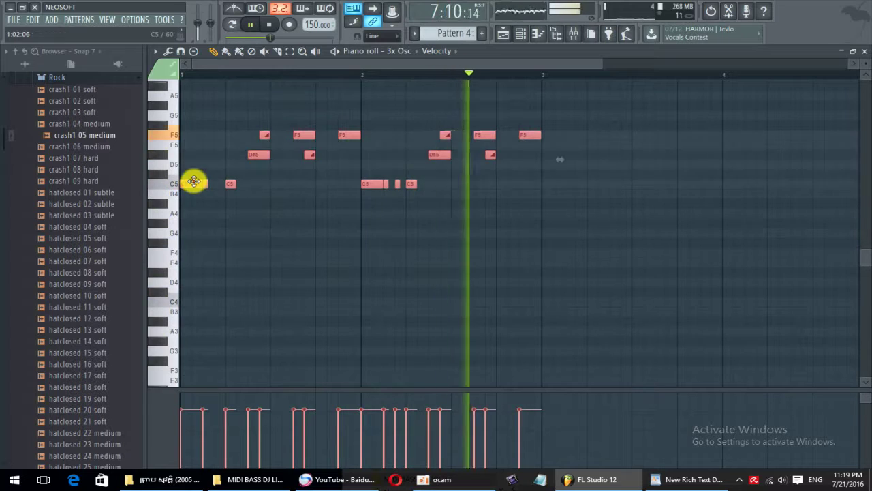
pyautogui.moveTo(194, 181); pyautogui.dragTo(140, 220)
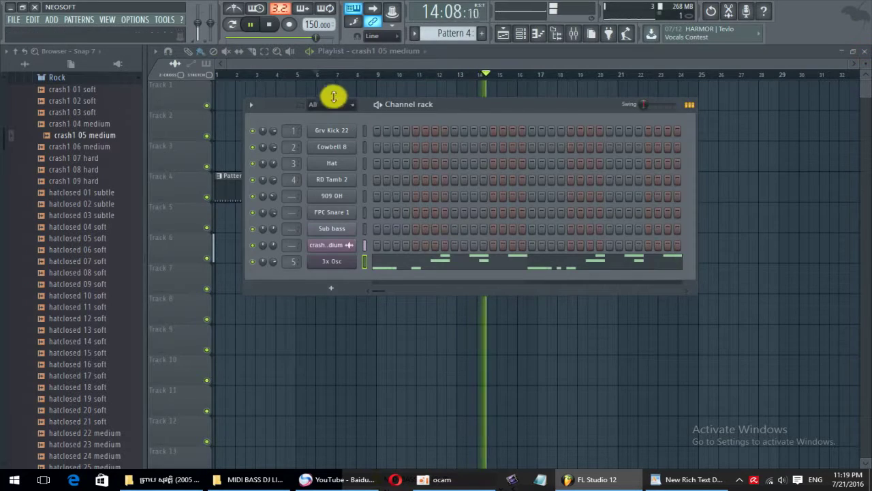
# Reopen Pattern 4's piano roll during playback and try the first C5 note shortened and without its slide note to D5.
pyautogui.click(334, 88)
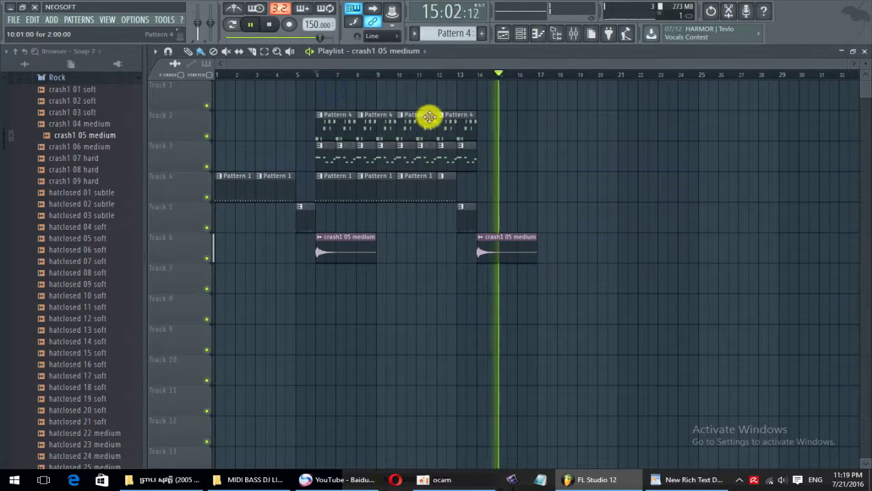
pyautogui.click(302, 72)
pyautogui.scroll(2, 303, 74)
pyautogui.doubleClick(332, 128)
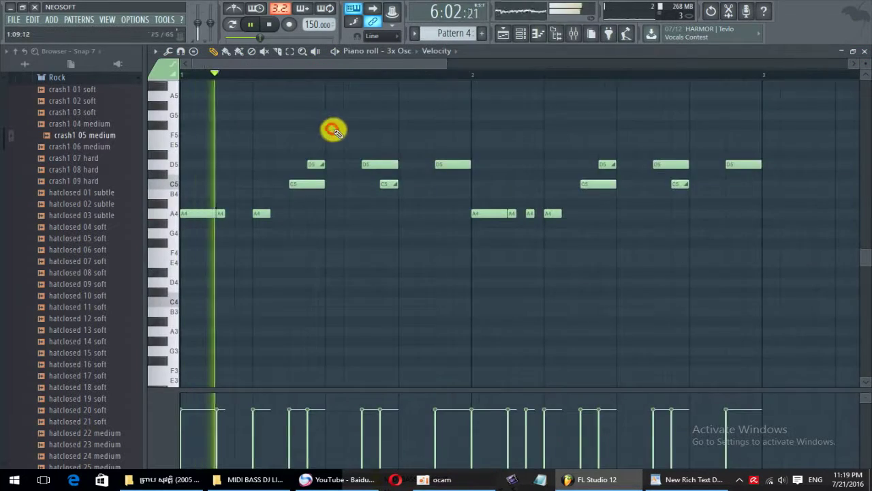
pyautogui.press('space')
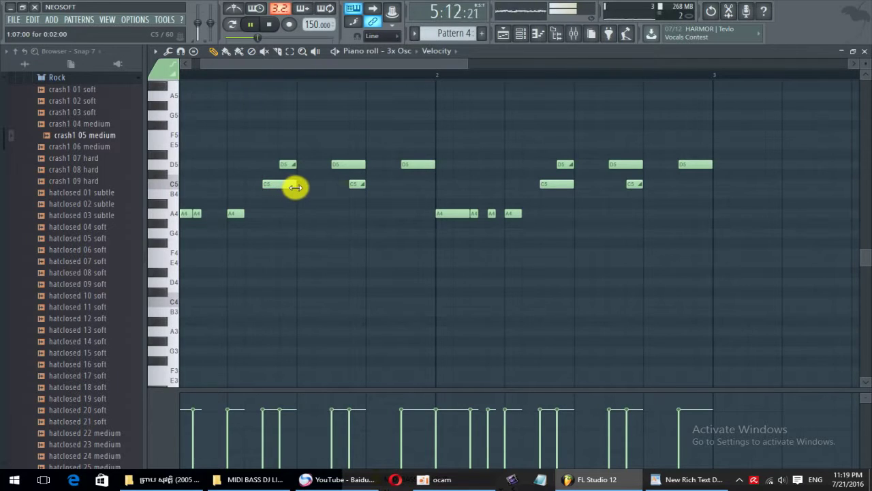
pyautogui.press('space')
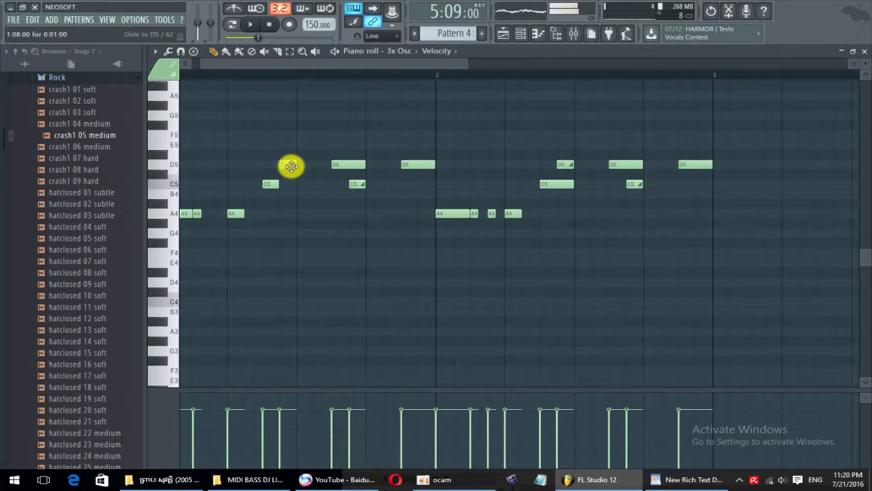
pyautogui.scroll(2, 205, 185)
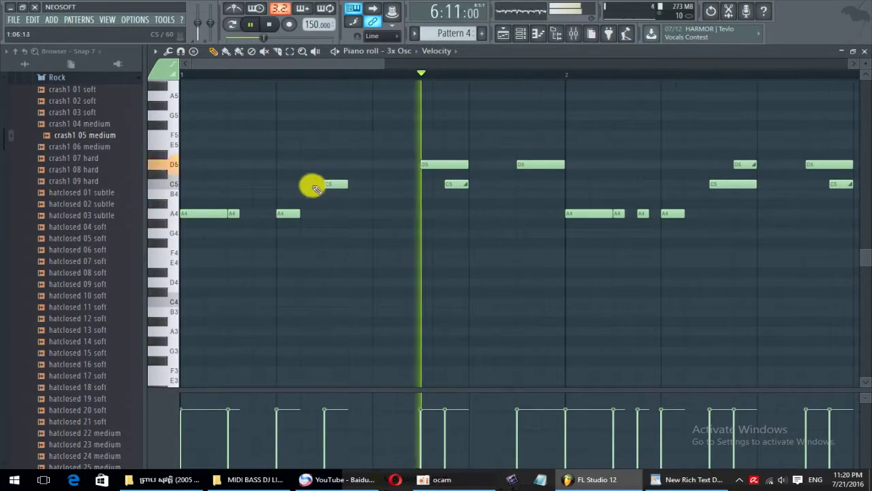
pyautogui.press('space')
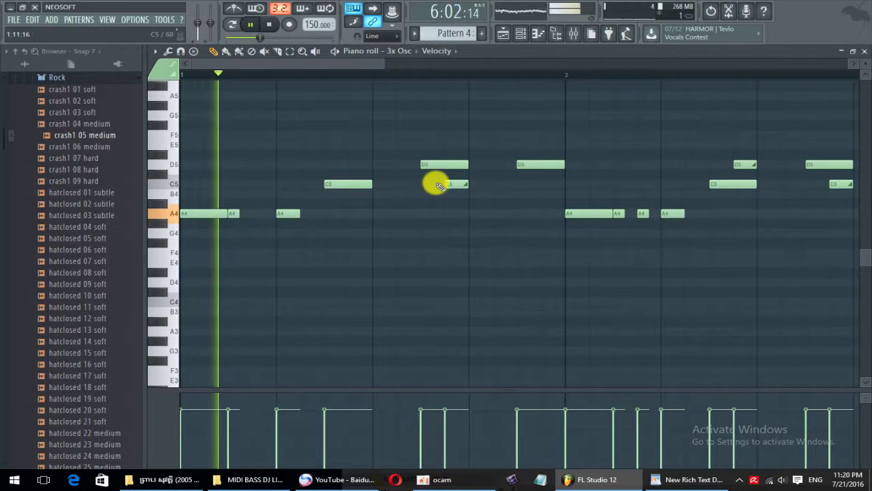
# Try the first bar's two slide notes at G5 and F#4 while the song plays.
pyautogui.click(451, 183)
pyautogui.press('space')
pyautogui.click(356, 117)
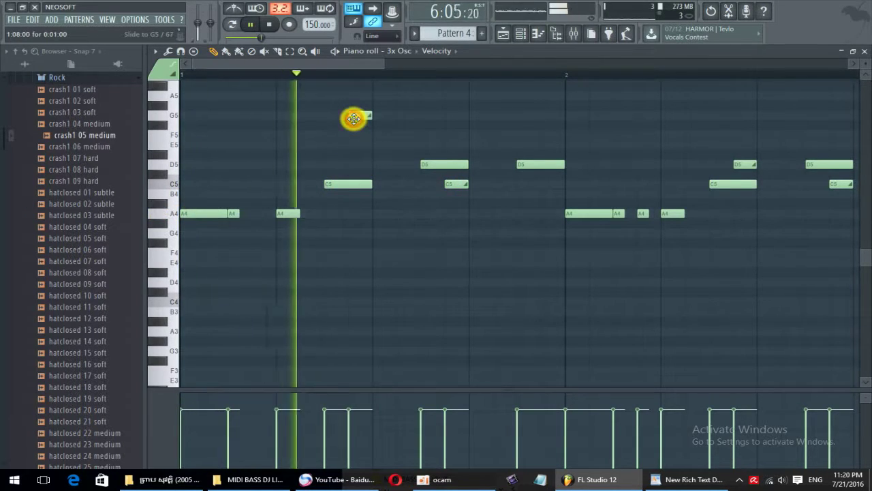
pyautogui.rightClick(445, 187)
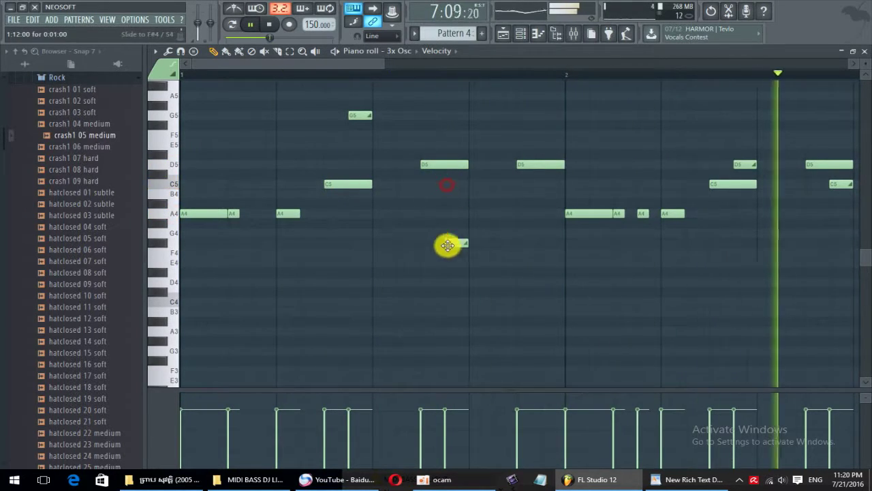
pyautogui.click(442, 243)
pyautogui.scroll(-3, 296, 202)
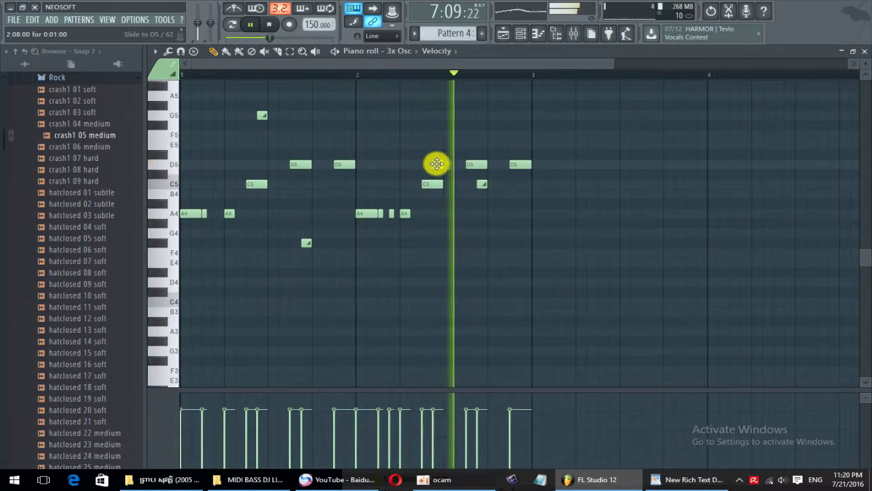
# Move the first bar's slide notes back to C5 and D5.
pyautogui.scroll(1, 294, 255)
pyautogui.scroll(1, 297, 256)
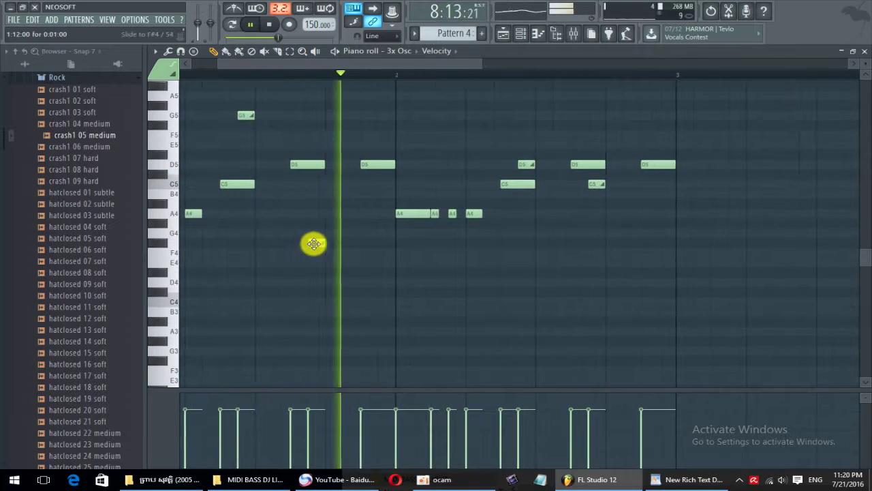
pyautogui.rightClick(311, 243)
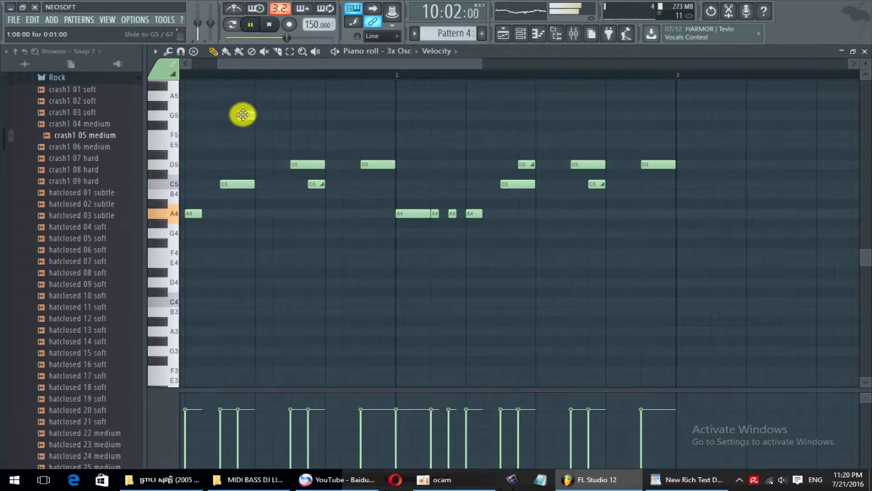
pyautogui.moveTo(242, 113); pyautogui.dragTo(237, 162)
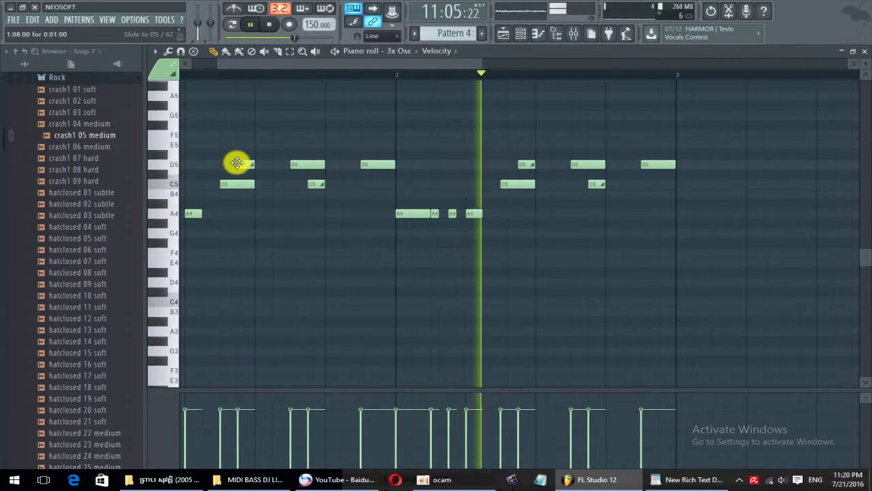
pyautogui.scroll(-2, 375, 188)
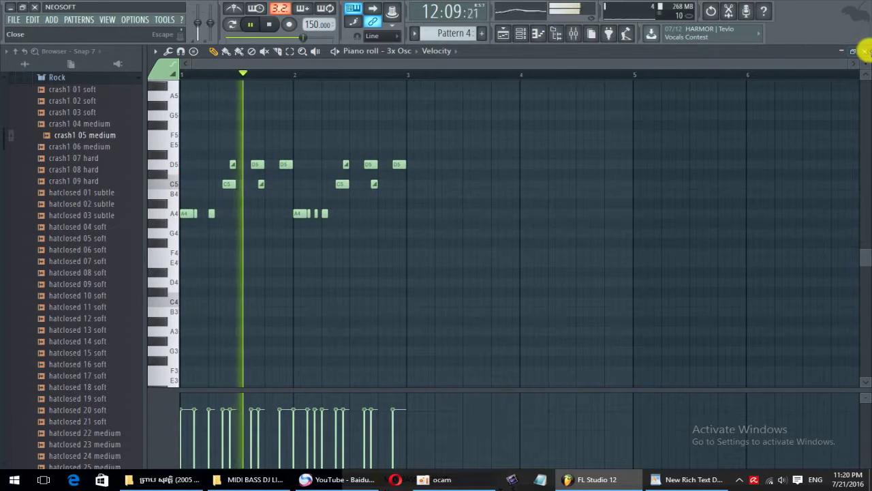
# Close the piano roll to return to the playlist and stop playback.
pyautogui.click(863, 51)
pyautogui.press('F6')
pyautogui.scroll(-2, 407, 91)
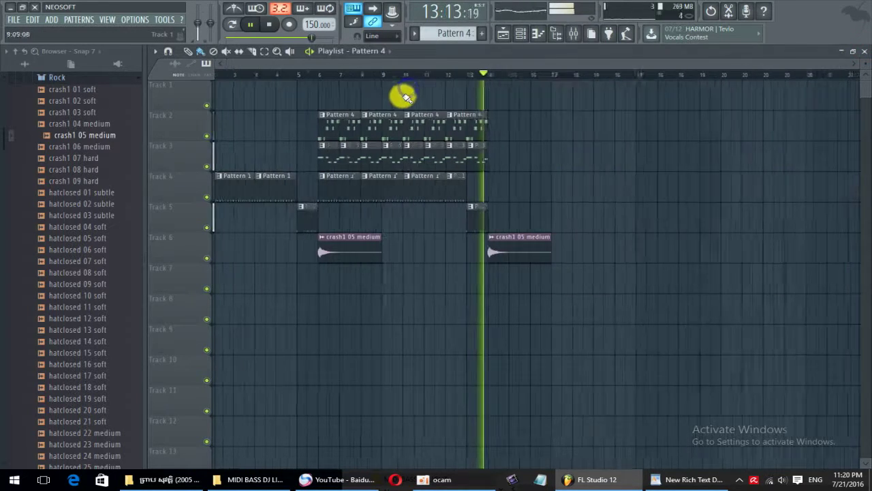
pyautogui.press('space')
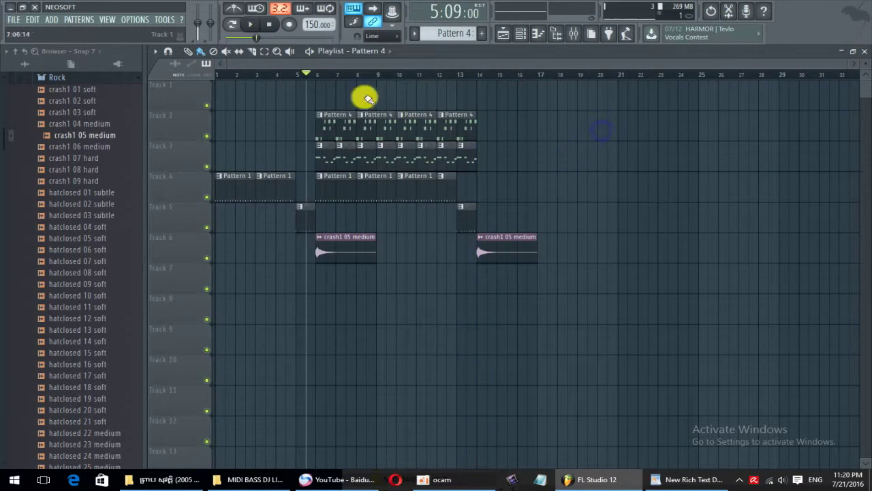
# Browse the Fx folder of Packs 1 and expand the ZO2-3 CHA Vocal Loops folder to show its samples.
pyautogui.moveTo(5, 287); pyautogui.dragTo(8, 468)
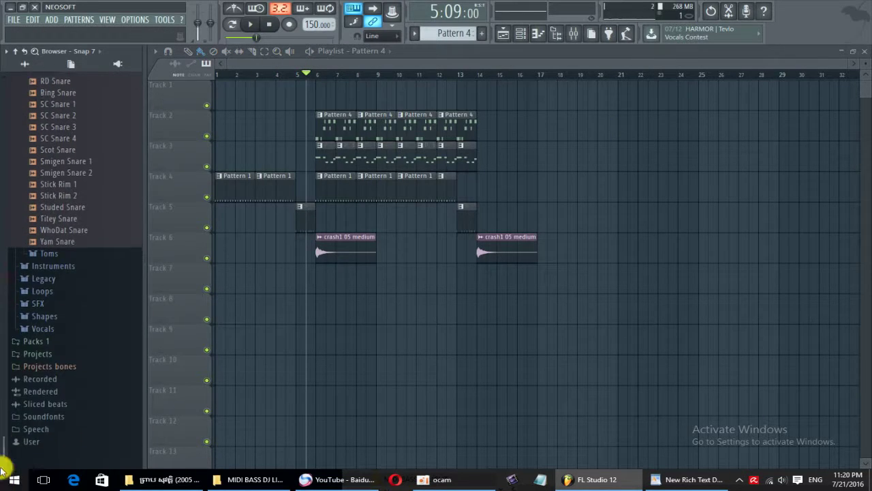
pyautogui.click(31, 362)
pyautogui.click(35, 339)
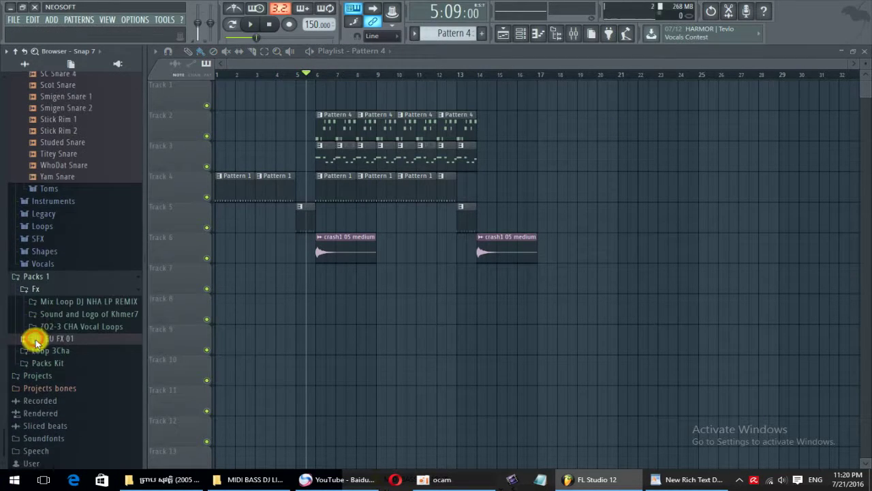
pyautogui.click(78, 317)
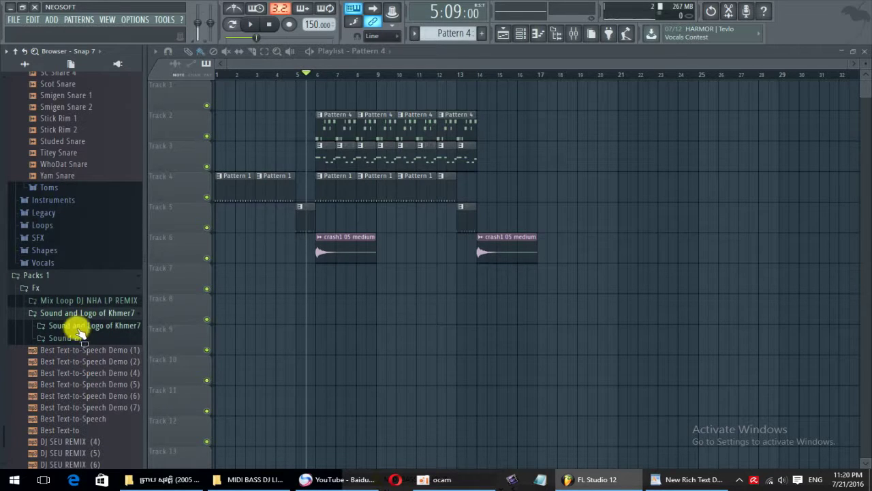
pyautogui.click(74, 326)
pyautogui.scroll(-6, 76, 322)
pyautogui.click(82, 324)
pyautogui.scroll(-6, 84, 324)
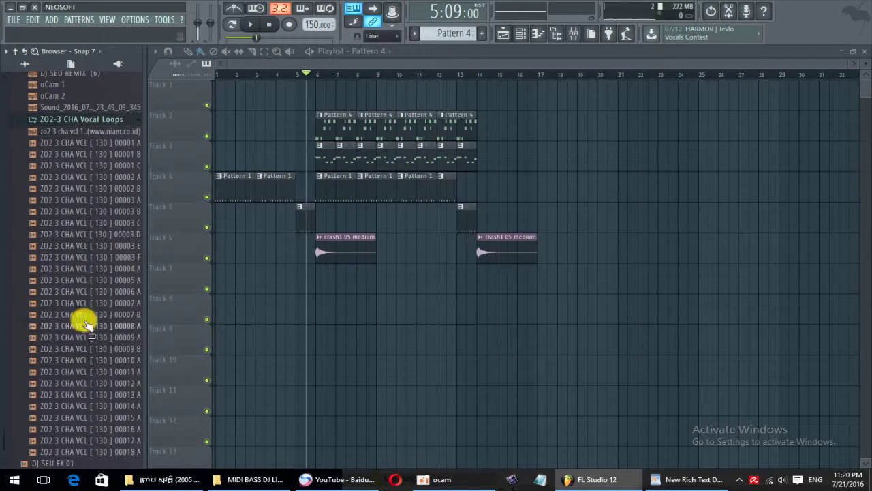
# Place the ZO2 3 CHA VCL [ 130 ] 00018 A vocal loop four times on Track 1 across bars 6–13 and play the song.
pyautogui.moveTo(119, 450); pyautogui.dragTo(415, 99)
pyautogui.click(466, 99)
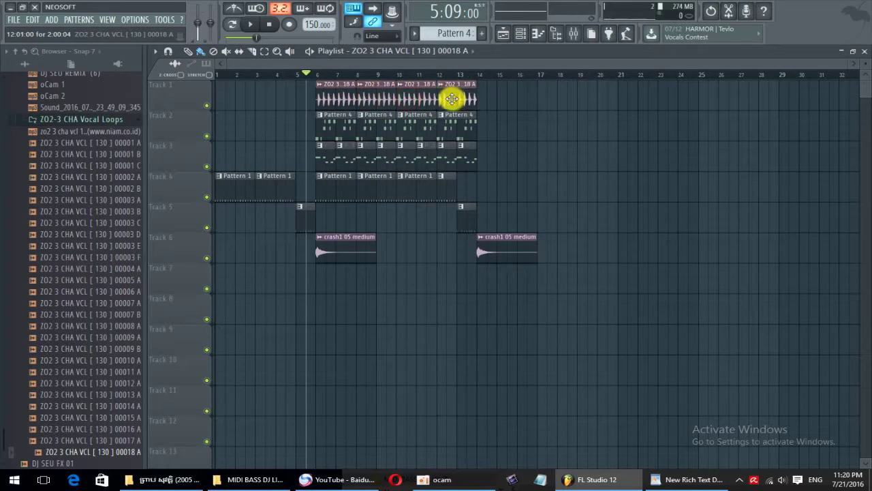
pyautogui.doubleClick(452, 99)
pyautogui.press('space')
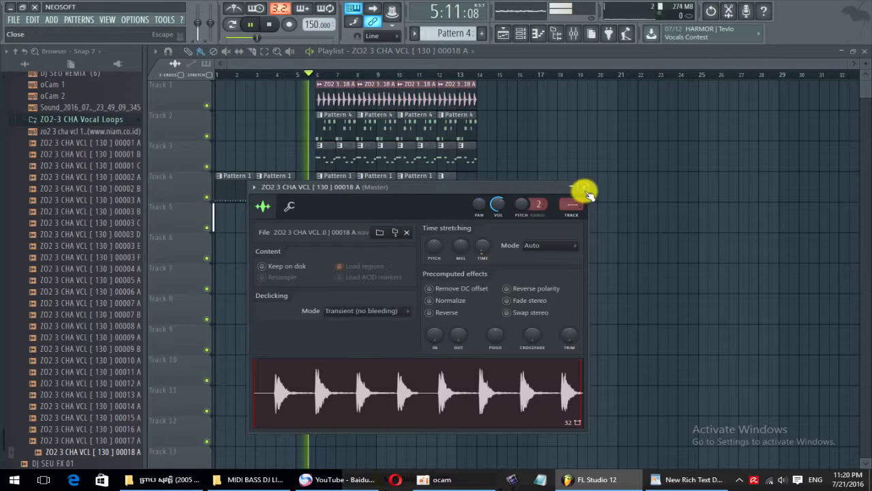
pyautogui.click(583, 186)
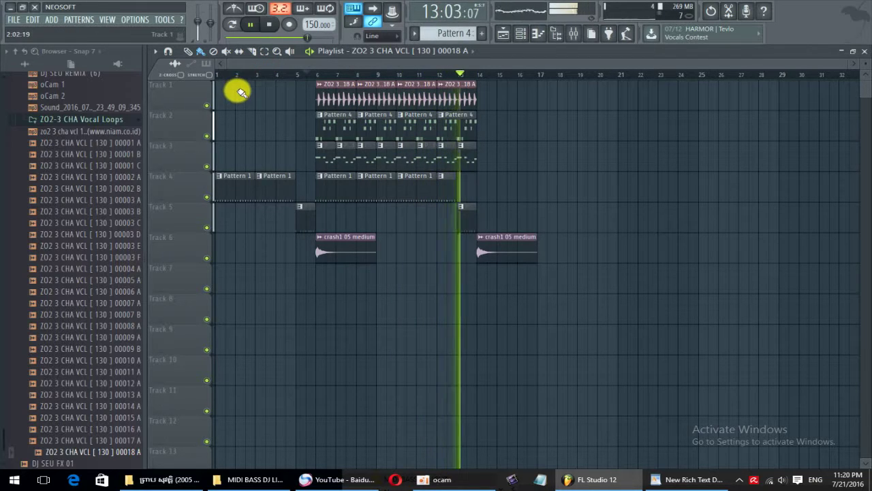
# Open the Pattern 4 melody of 3x Osc in the piano roll and play it from the pattern's start.
pyautogui.click(326, 133)
pyautogui.doubleClick(326, 133)
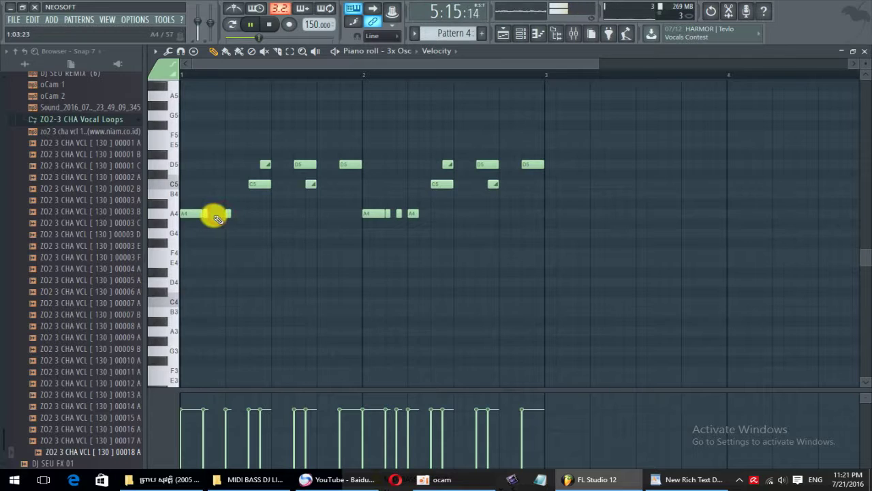
pyautogui.press('space')
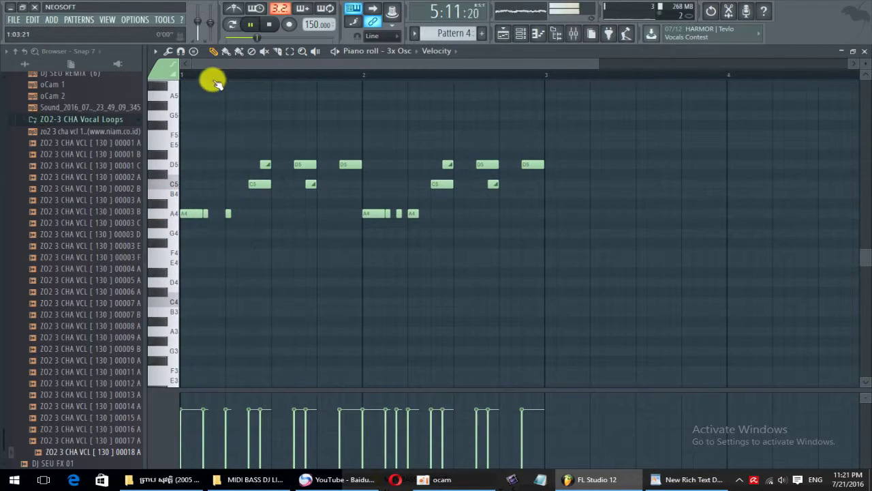
pyautogui.click(211, 76)
pyautogui.click(184, 76)
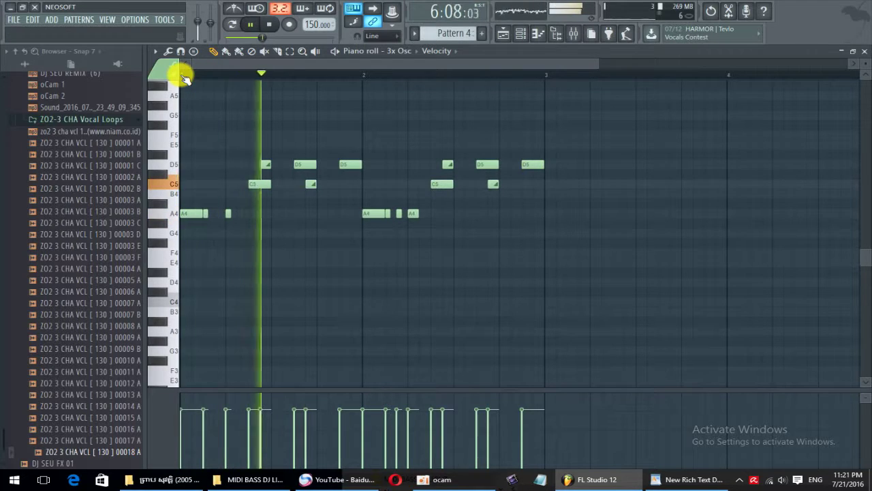
# Try an extra short A4 note just before the C5 note in the melody's first bar.
pyautogui.scroll(2, 176, 188)
pyautogui.click(304, 214)
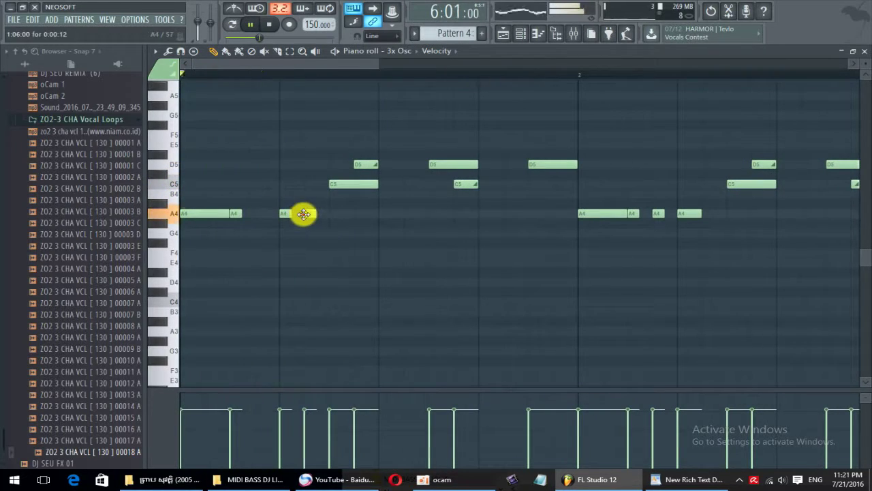
pyautogui.scroll(-3, 307, 211)
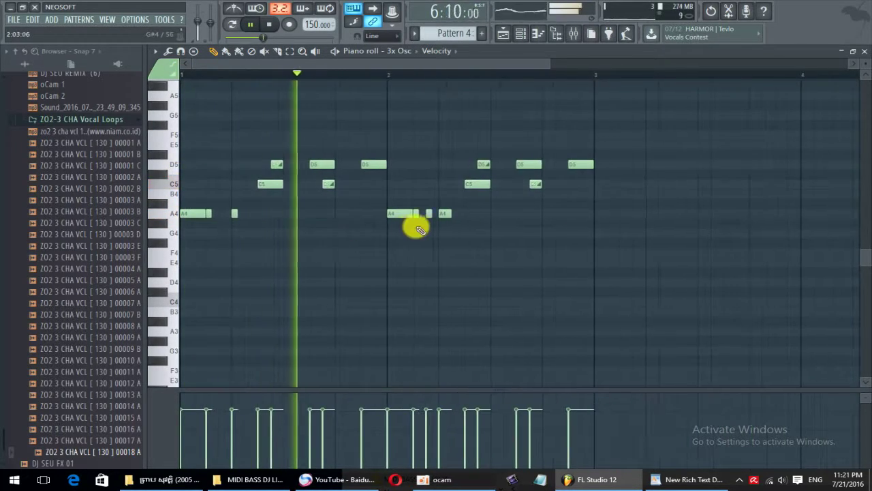
# Close the piano roll to return to the playlist and stop playback.
pyautogui.click(865, 51)
pyautogui.rightClick(469, 303)
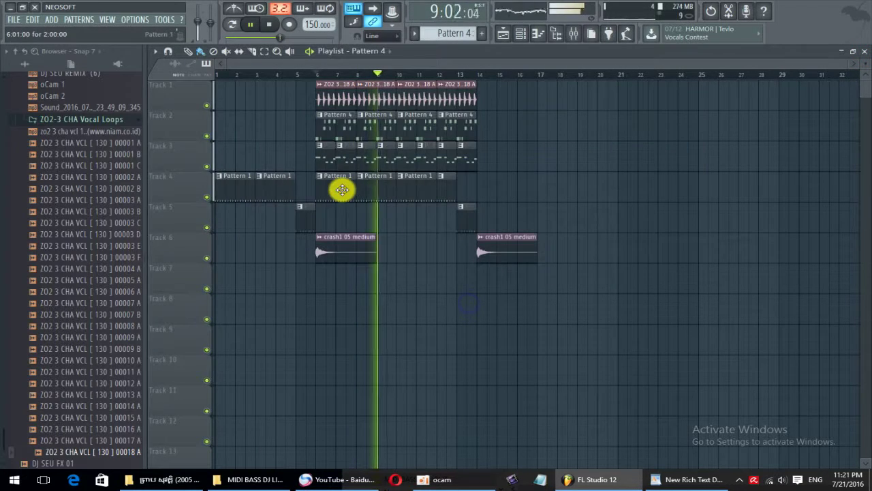
pyautogui.press('space')
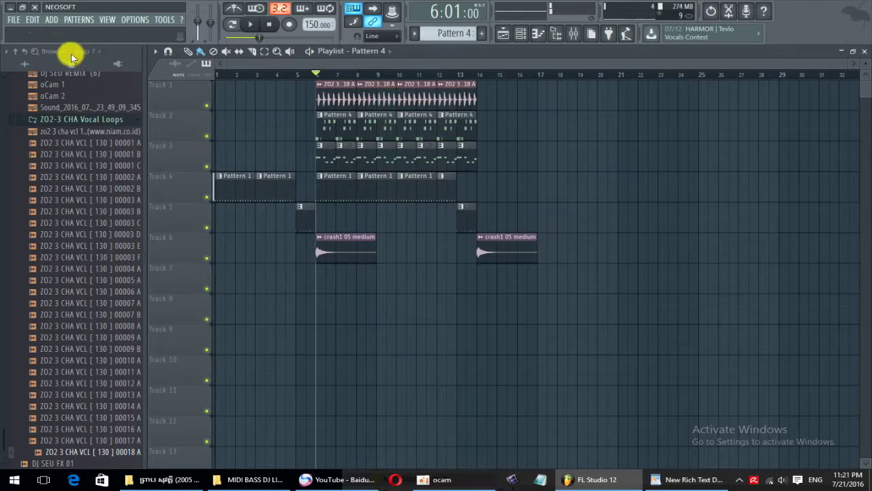
# Minimize FL Studio, switch to the open WordPad document and add the Khmer closing line "សូមអគុរណ" below the Melody line.
pyautogui.click(12, 17)
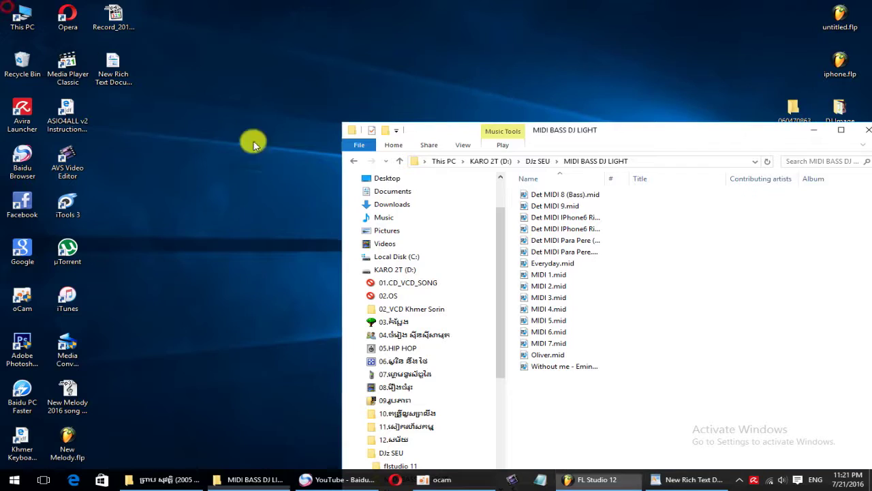
pyautogui.rightClick(295, 118)
pyautogui.click(326, 157)
pyautogui.click(691, 481)
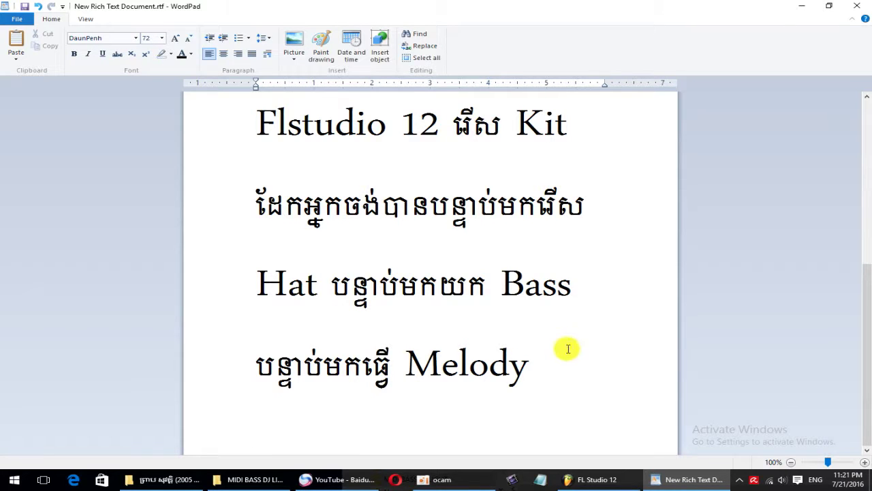
pyautogui.scroll(1, 434, 309)
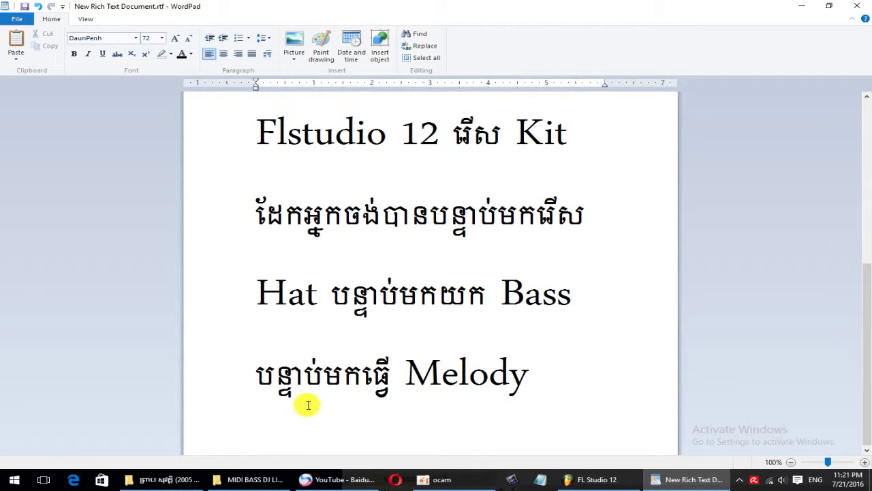
pyautogui.write('s')
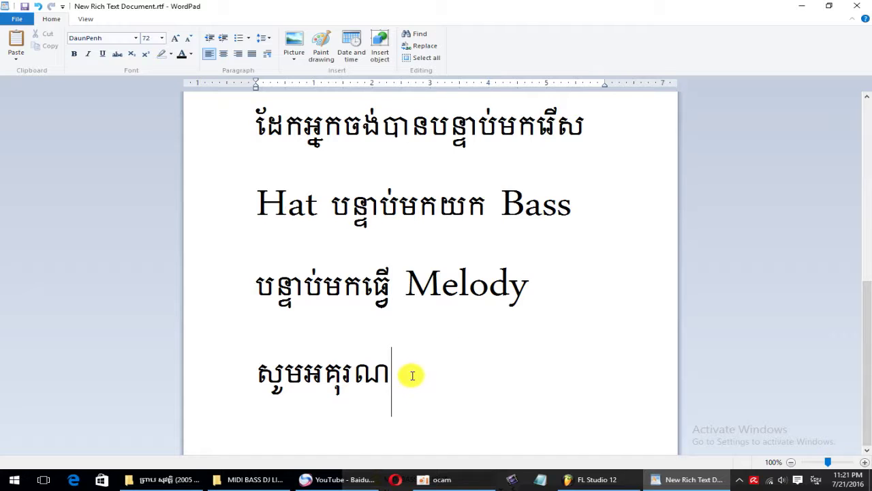
# Indent the closing line "សូមអគុរណ" by about 1.4 inches, keeping it directly below the Melody line.
pyautogui.moveTo(406, 374); pyautogui.dragTo(229, 371)
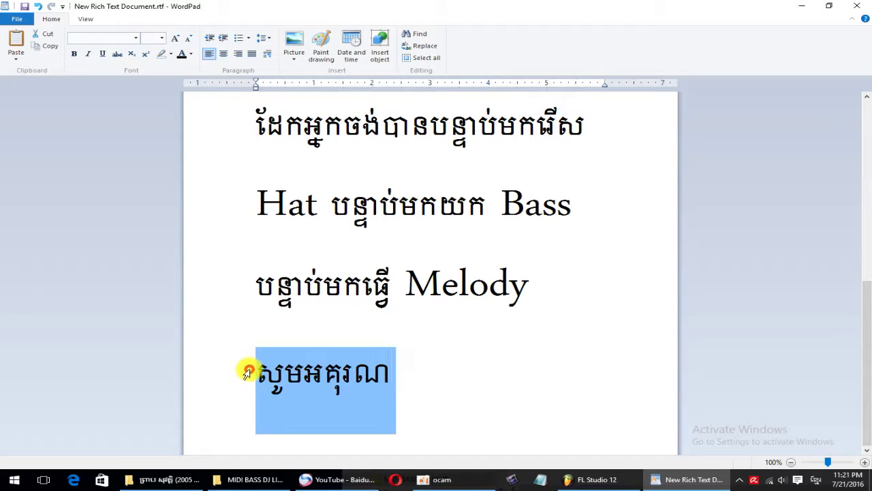
pyautogui.click(259, 374)
pyautogui.press('Return')
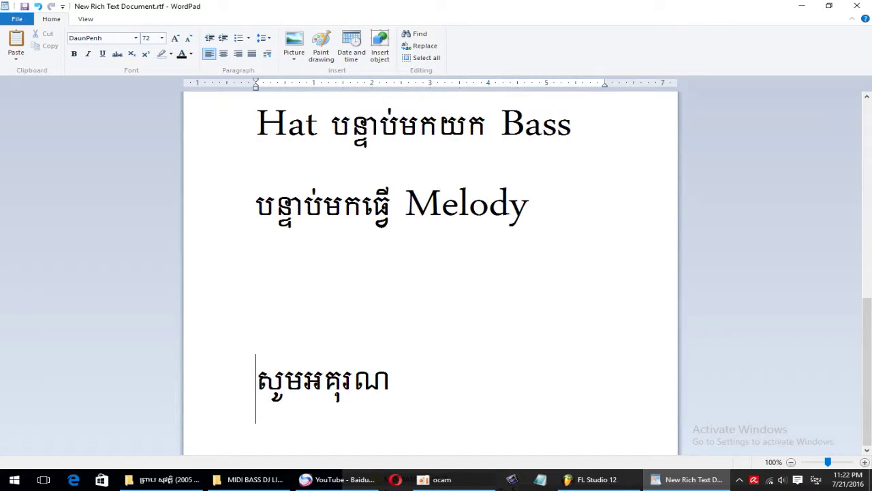
pyautogui.press('BackSpace')
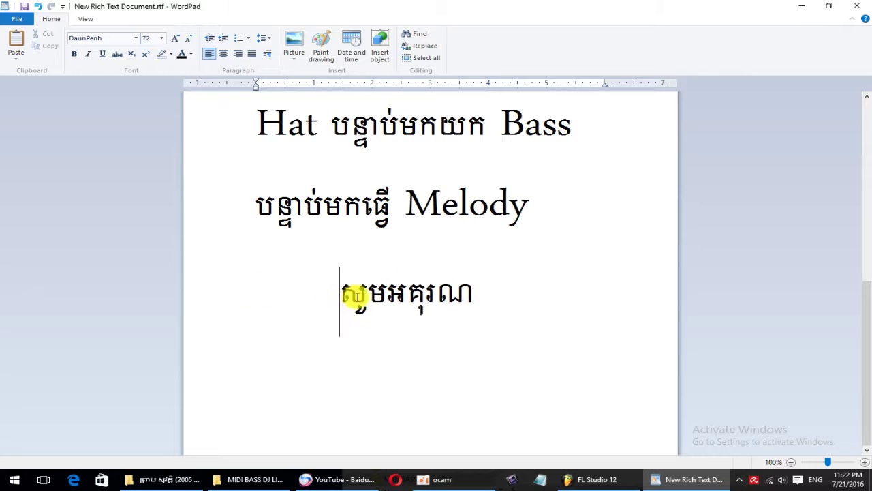
# Set the font size of the closing line "សូមអគុរណ" to 100.
pyautogui.doubleClick(340, 294)
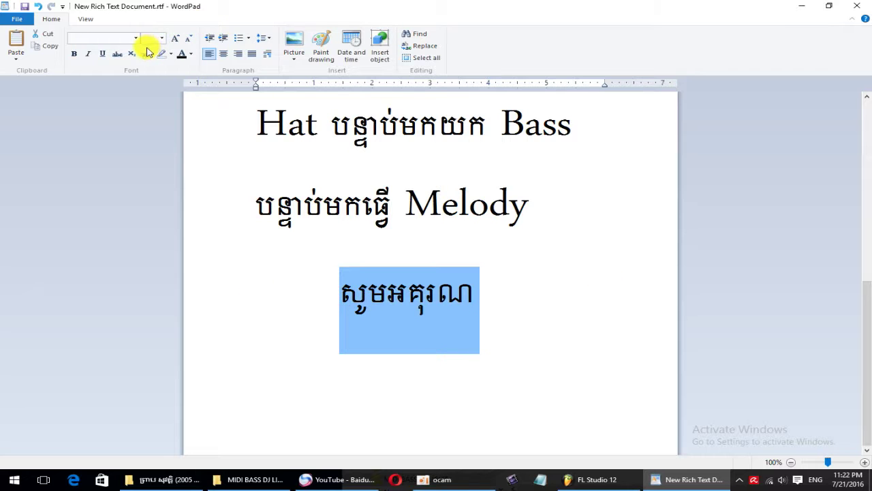
pyautogui.click(160, 38)
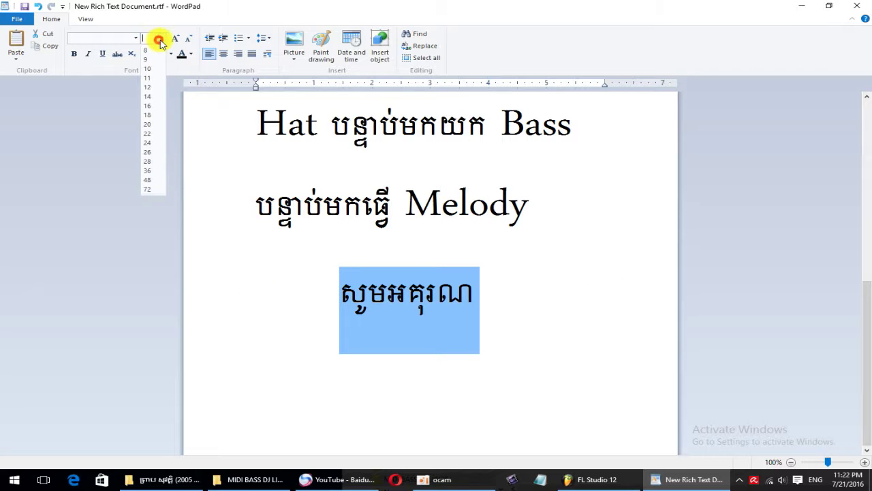
pyautogui.click(152, 190)
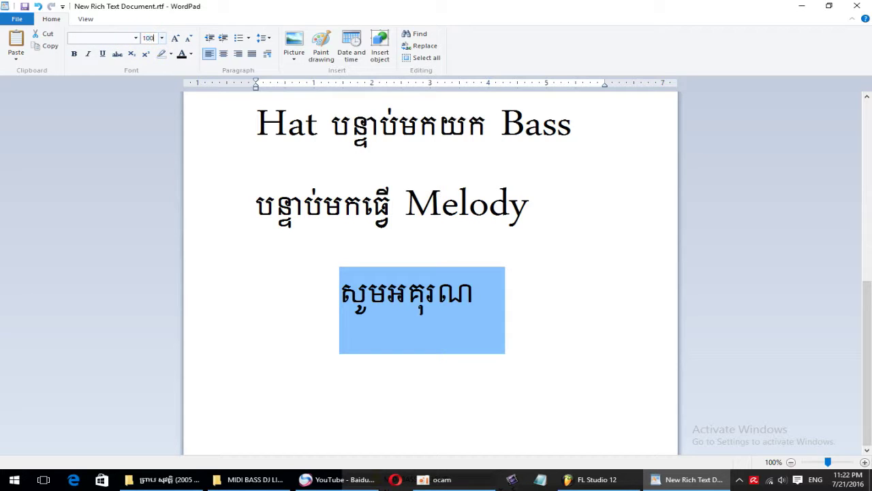
pyautogui.click(242, 258)
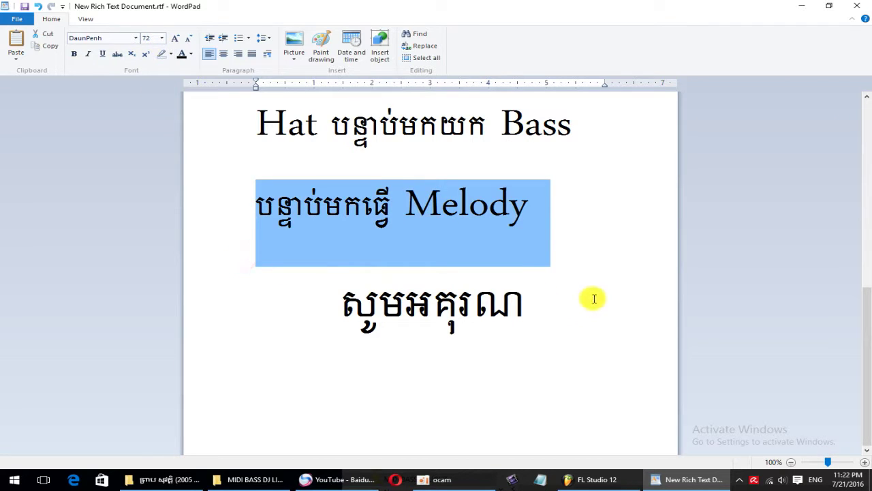
# Close New Rich Text Document.rtf and save its changes.
pyautogui.moveTo(541, 311); pyautogui.dragTo(545, 225)
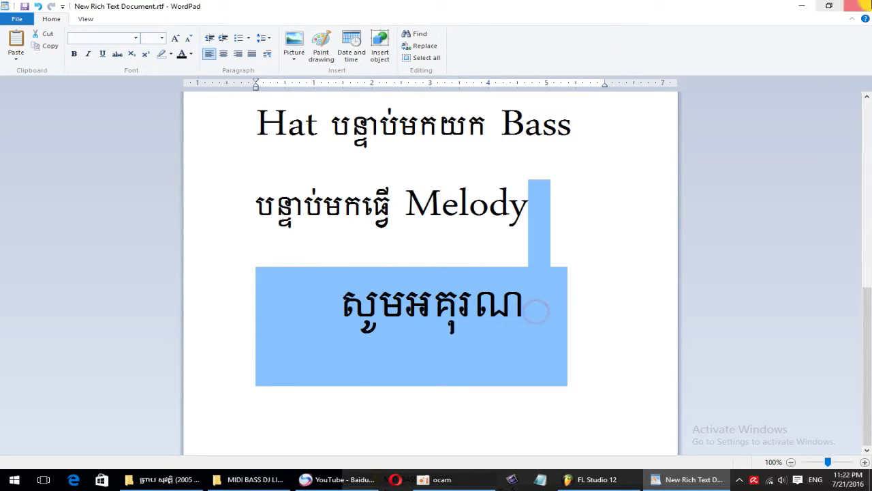
pyautogui.click(857, 10)
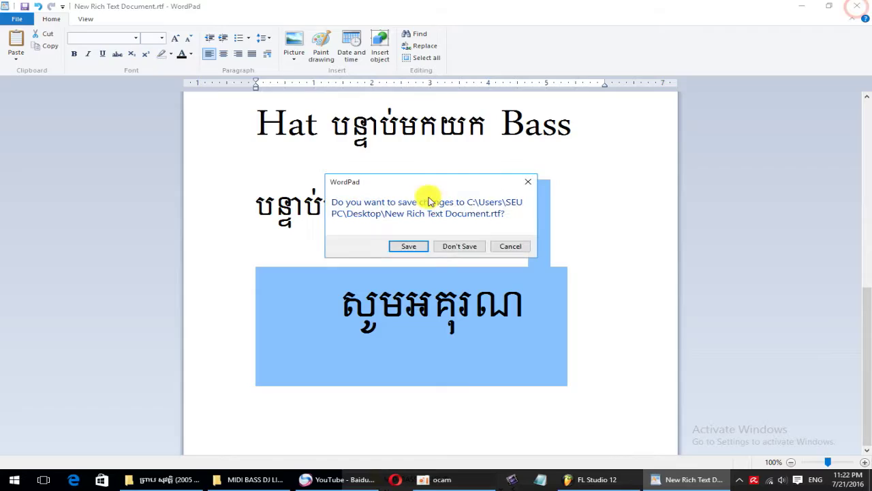
pyautogui.click(416, 246)
# Refresh the desktop and move the MIDI BASS DJ LIGHT folder window up toward the middle of the desktop.
pyautogui.rightClick(307, 140)
pyautogui.click(328, 171)
pyautogui.moveTo(438, 129); pyautogui.dragTo(393, 91)
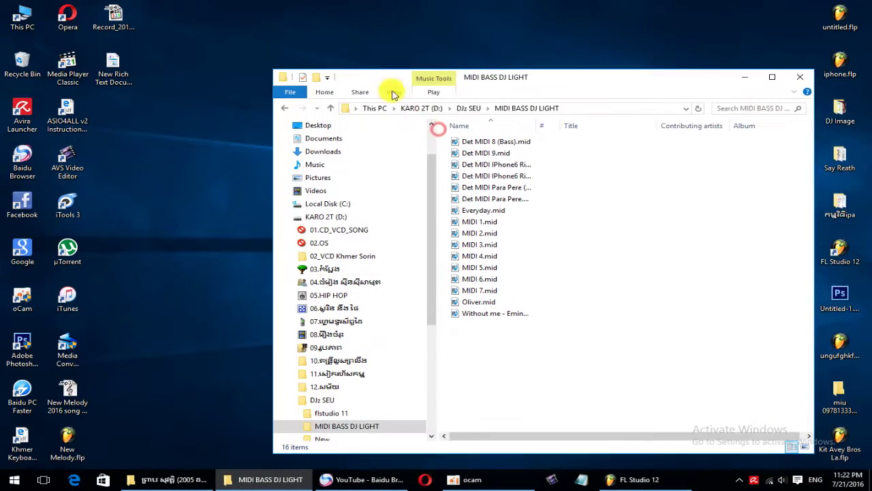